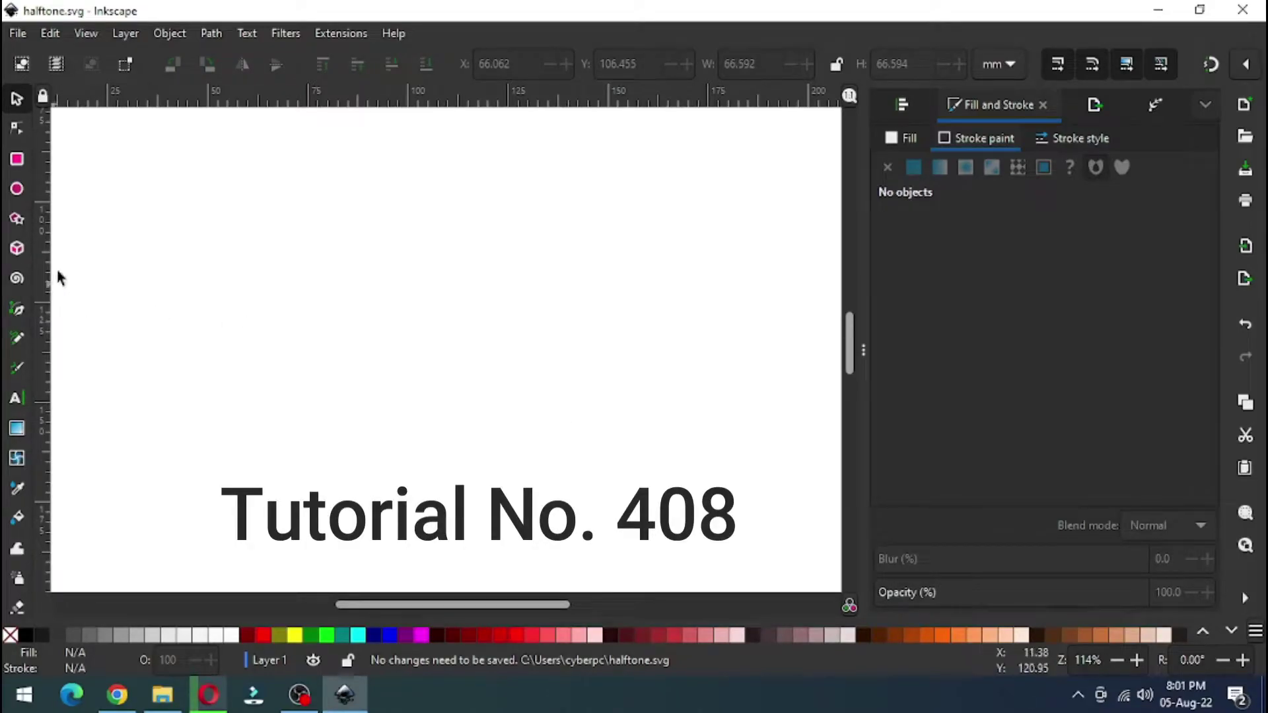
- Draw a circle about 69 mm in diameter in the middle of the canvas and convert it to a path
{"action": "left_click", "coordinate": [17, 188]}
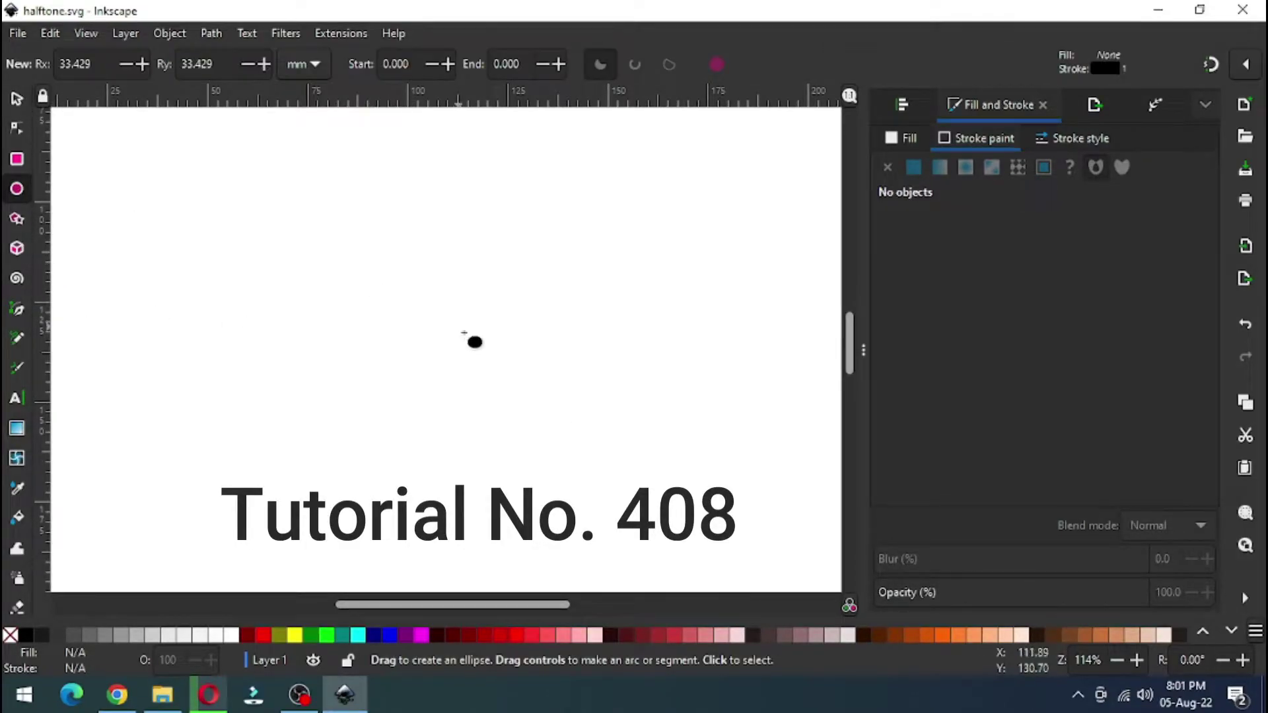
{"action": "left_click_drag", "start_coordinate": [448, 342], "coordinate": [611, 481]}
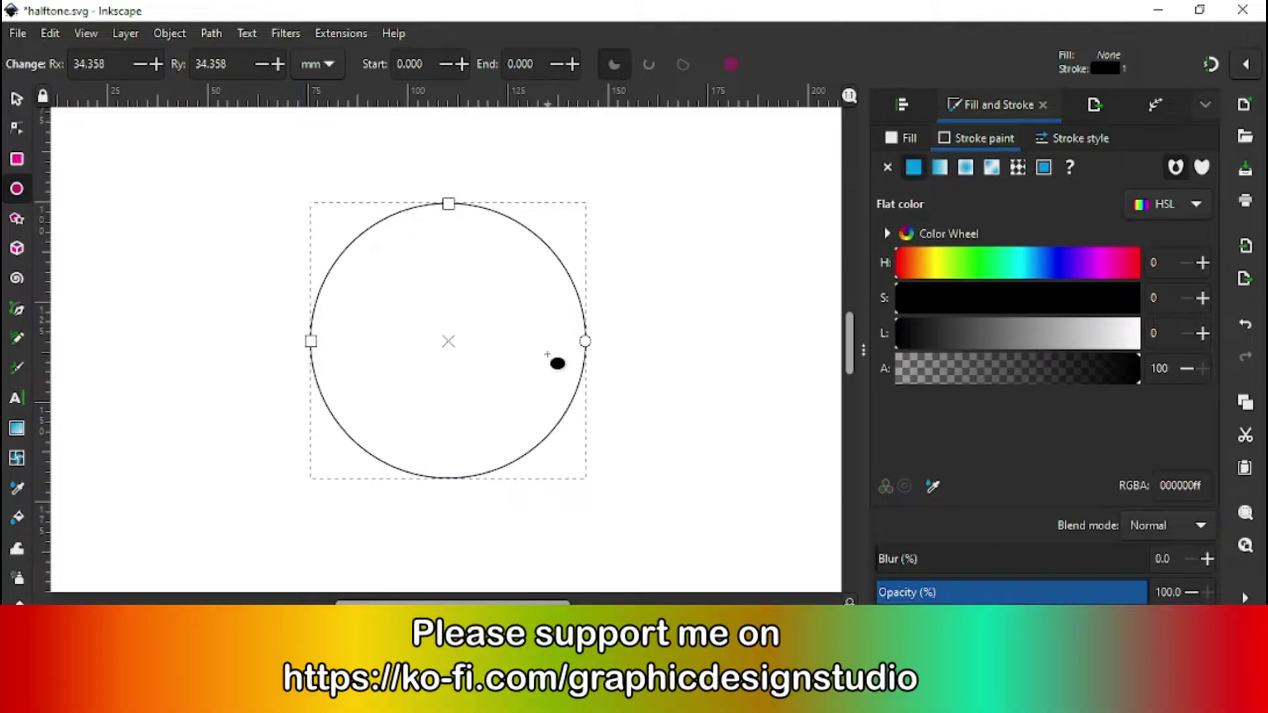
{"action": "left_click", "coordinate": [18, 101]}
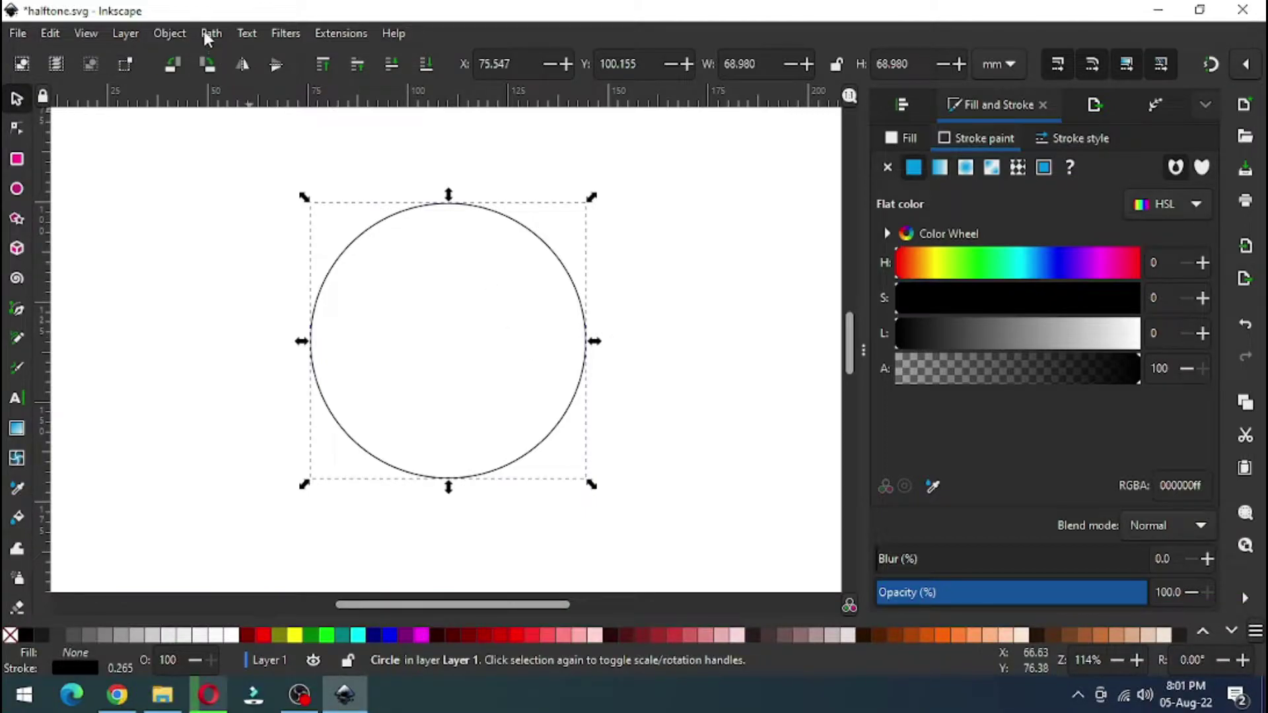
{"action": "left_click", "coordinate": [210, 33]}
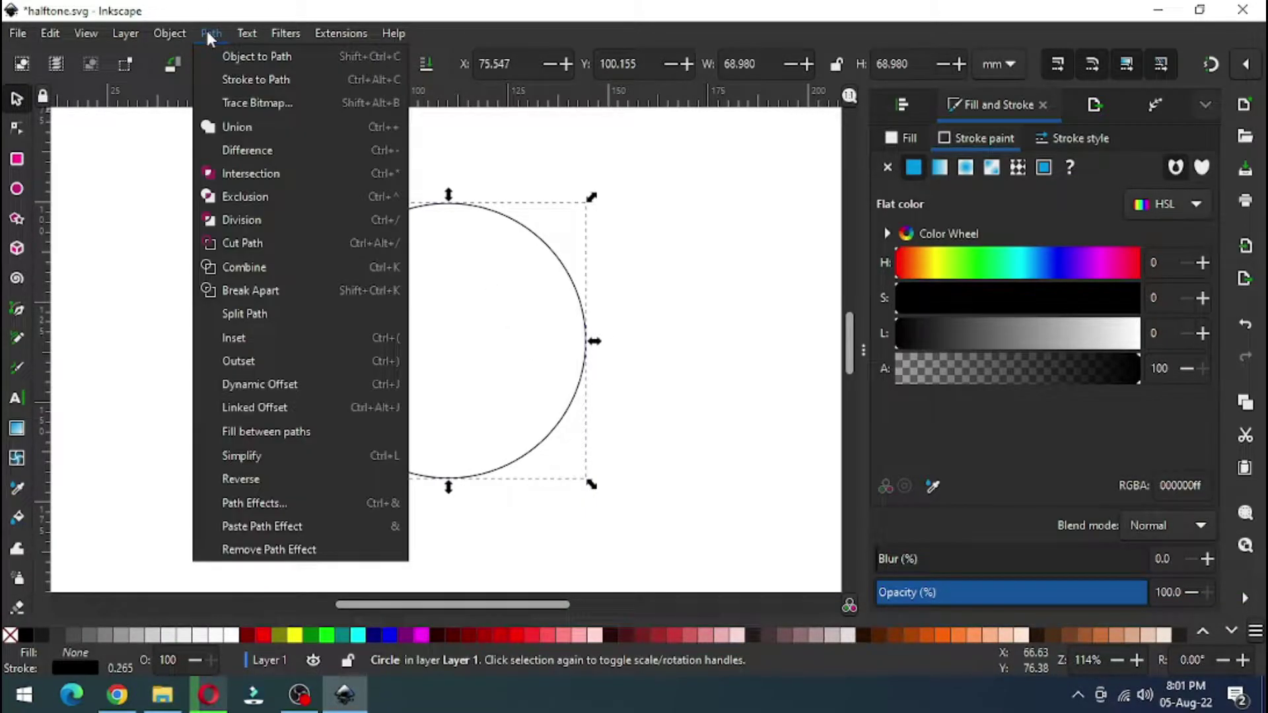
{"action": "left_click", "coordinate": [299, 56]}
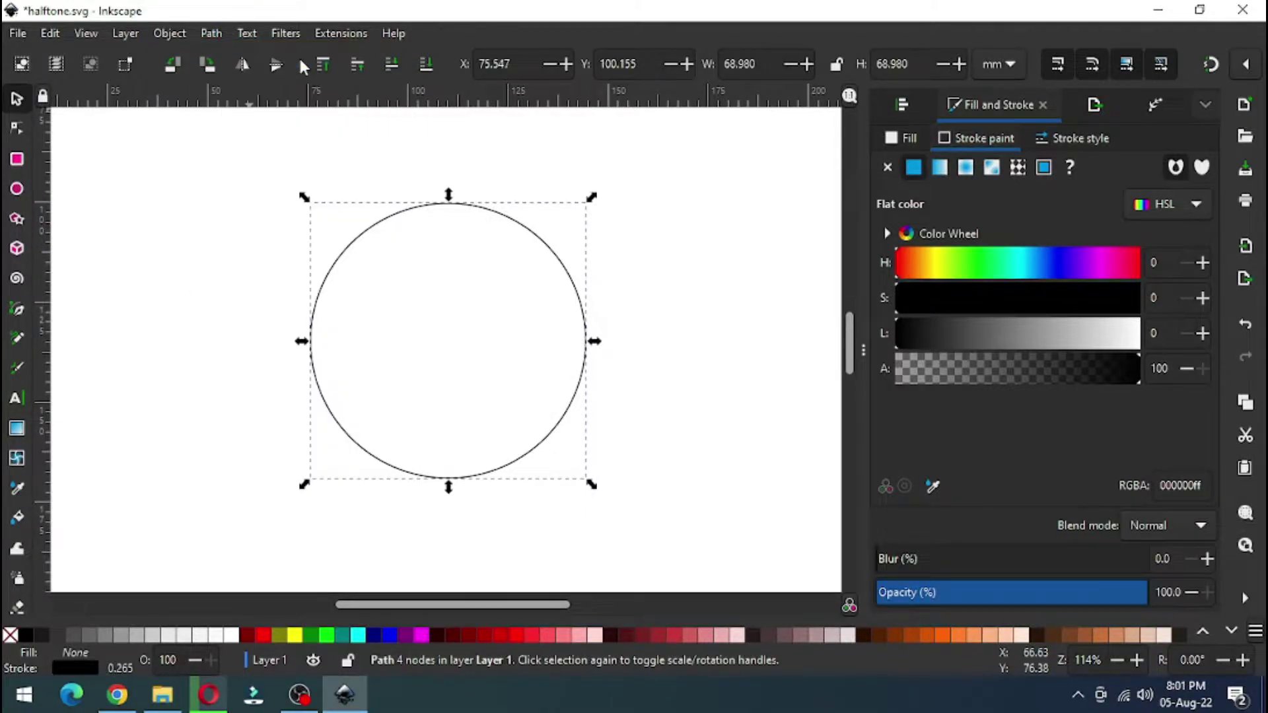
- Break the circle path at its left and right nodes and break it apart into two half circles
{"action": "left_click", "coordinate": [17, 128]}
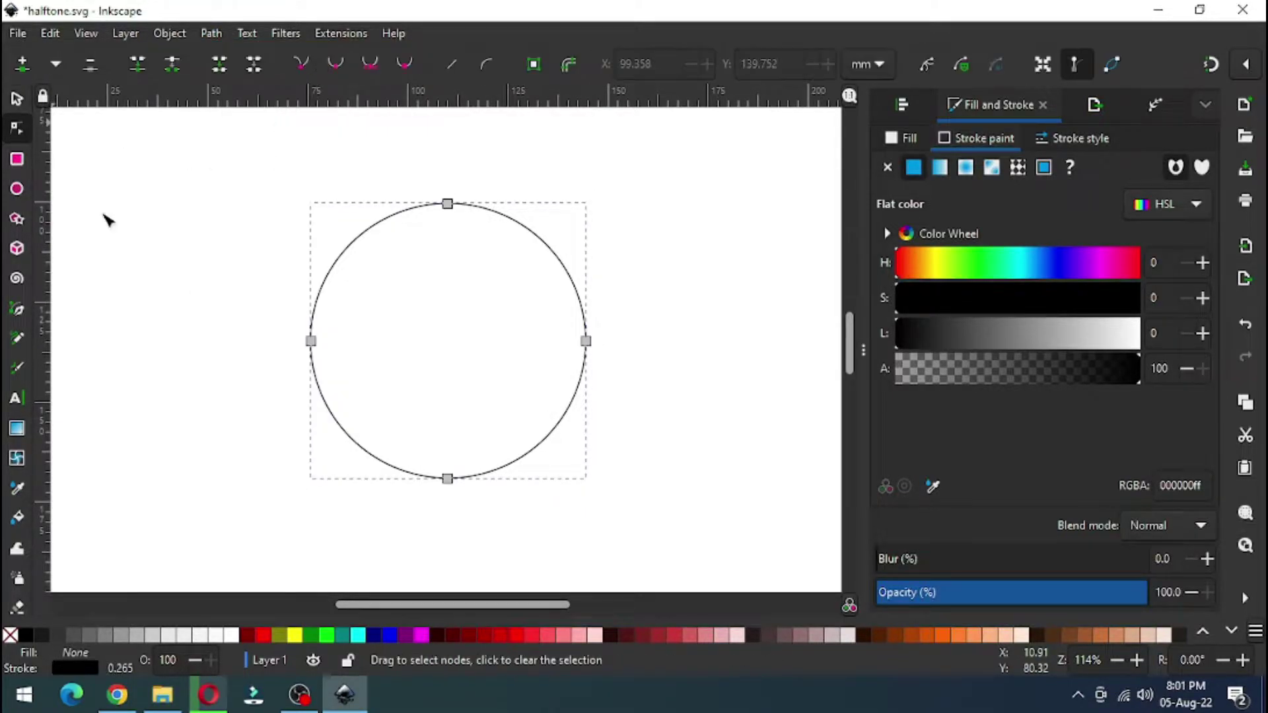
{"action": "left_click_drag", "start_coordinate": [210, 308], "coordinate": [644, 384]}
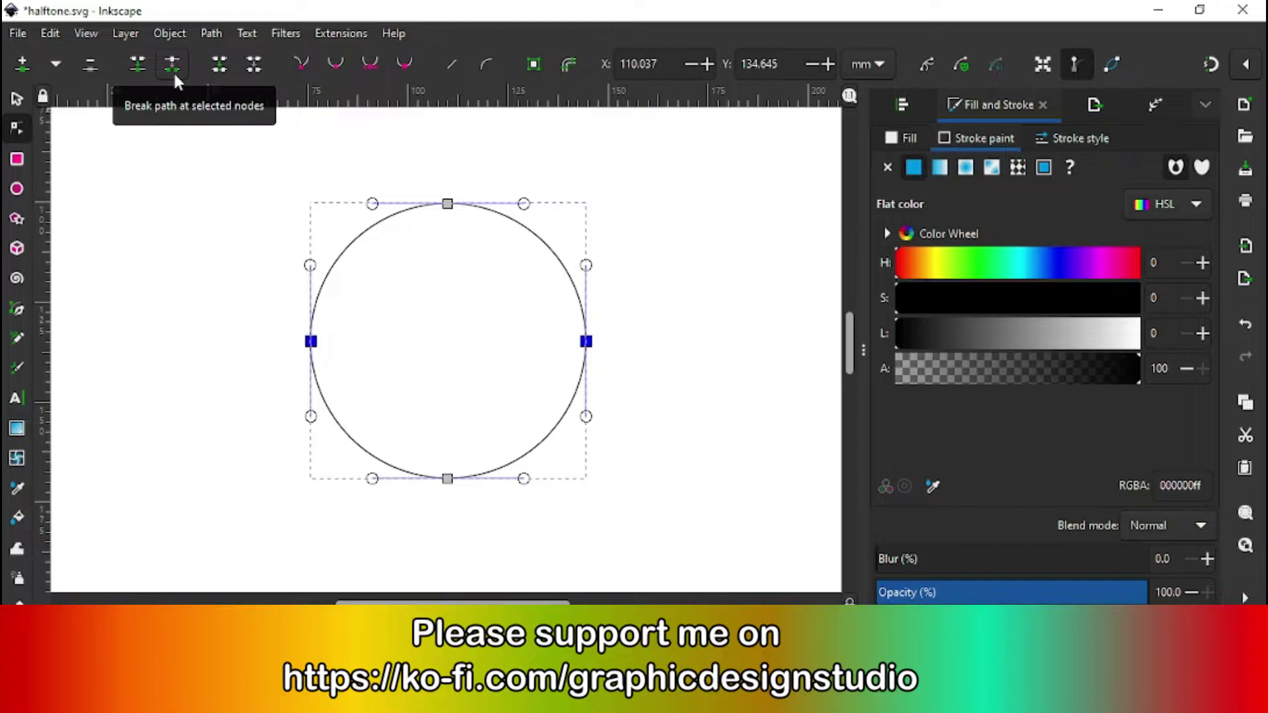
{"action": "left_click", "coordinate": [174, 72]}
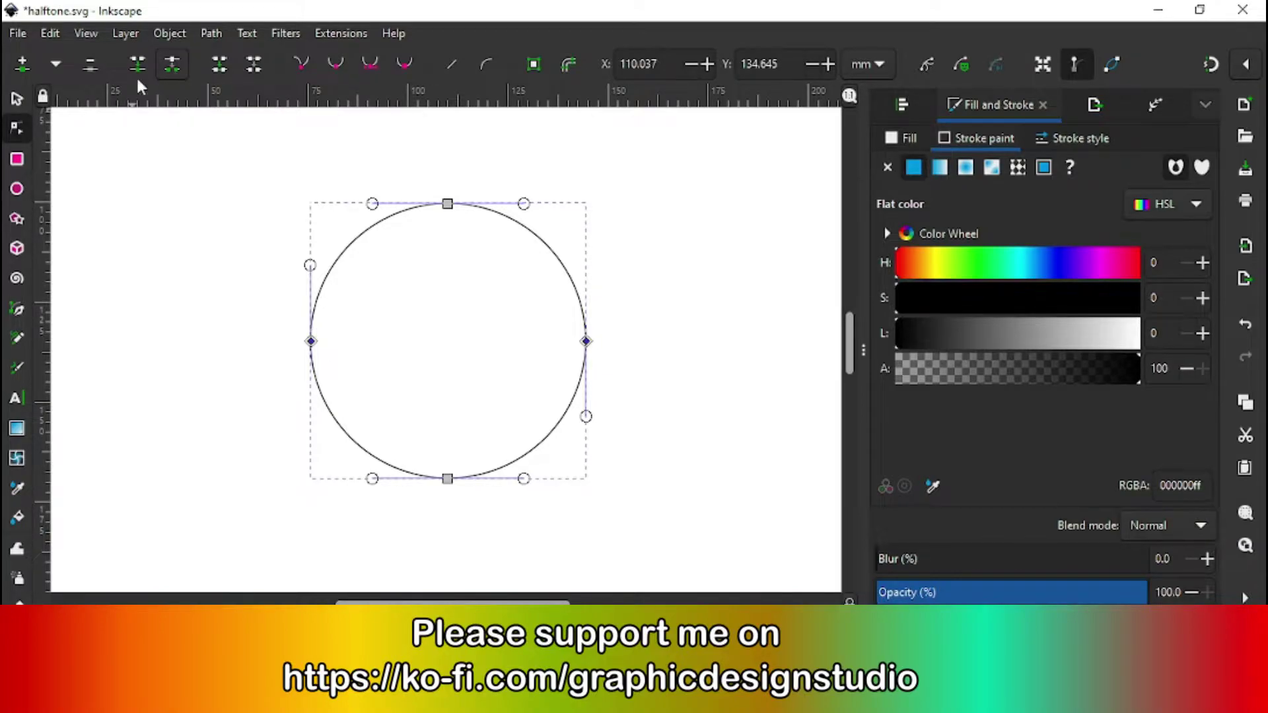
{"action": "left_click", "coordinate": [17, 99]}
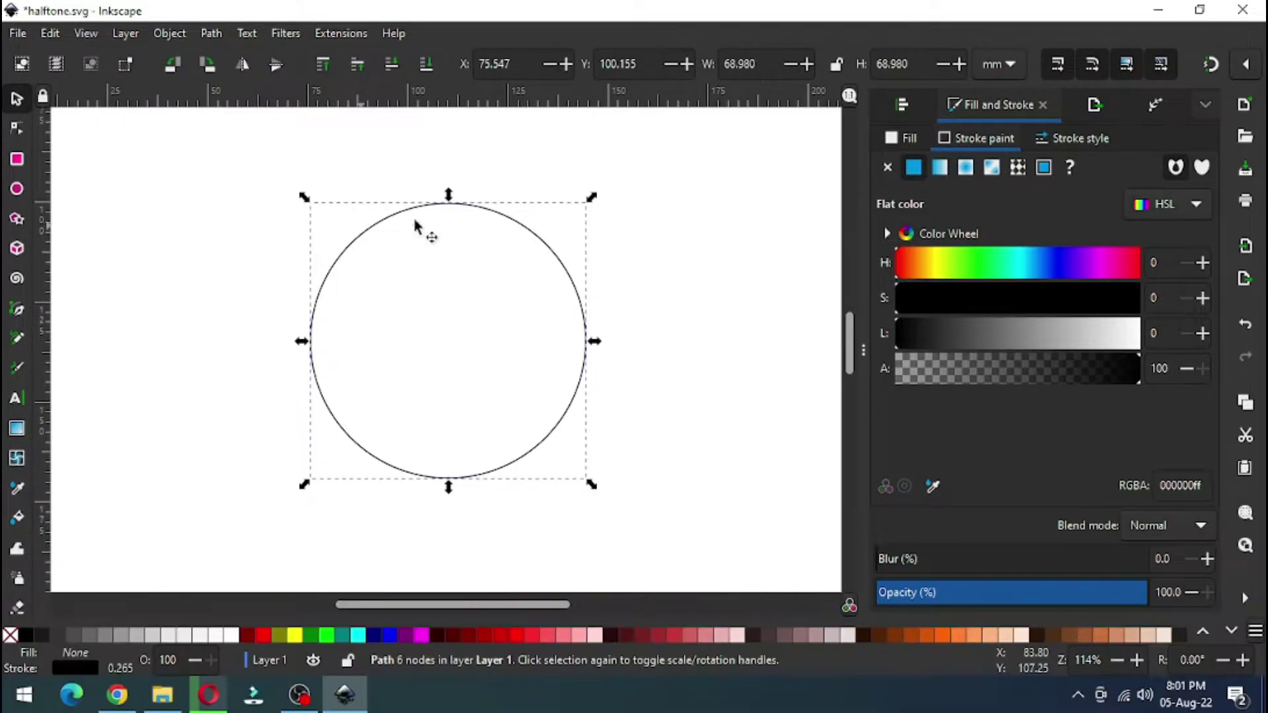
{"action": "left_click", "coordinate": [210, 34]}
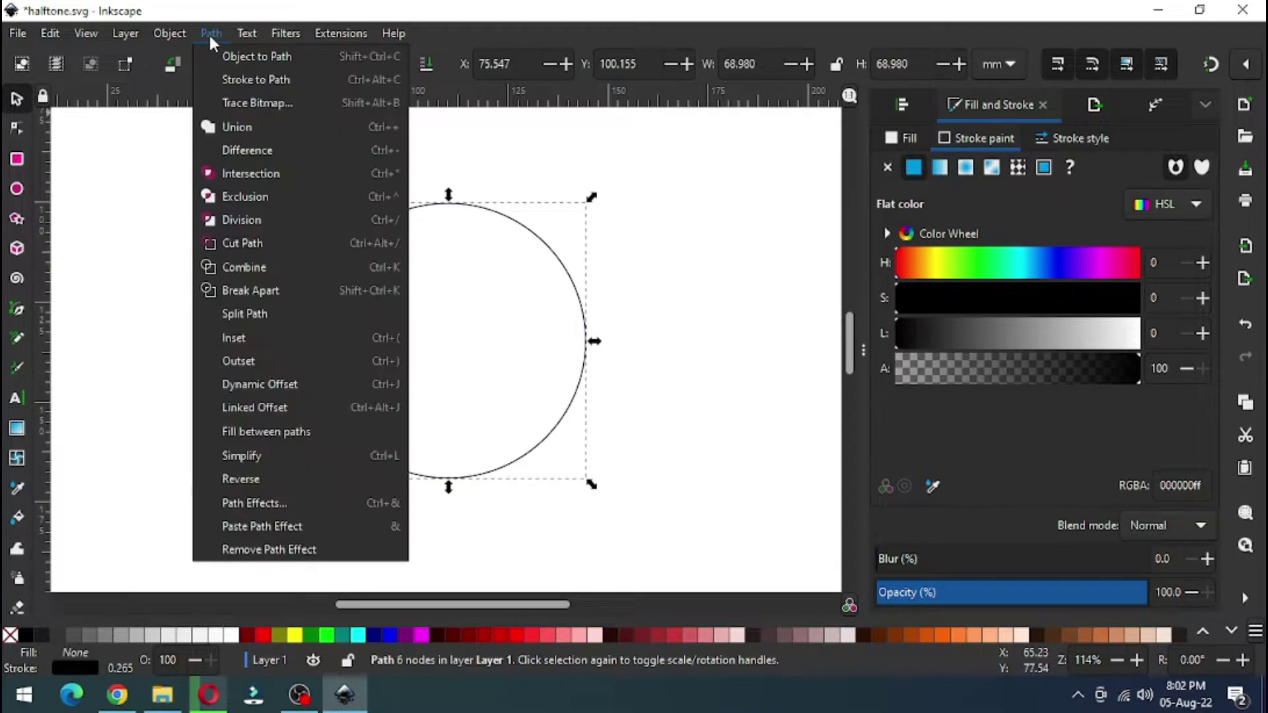
{"action": "left_click", "coordinate": [276, 291]}
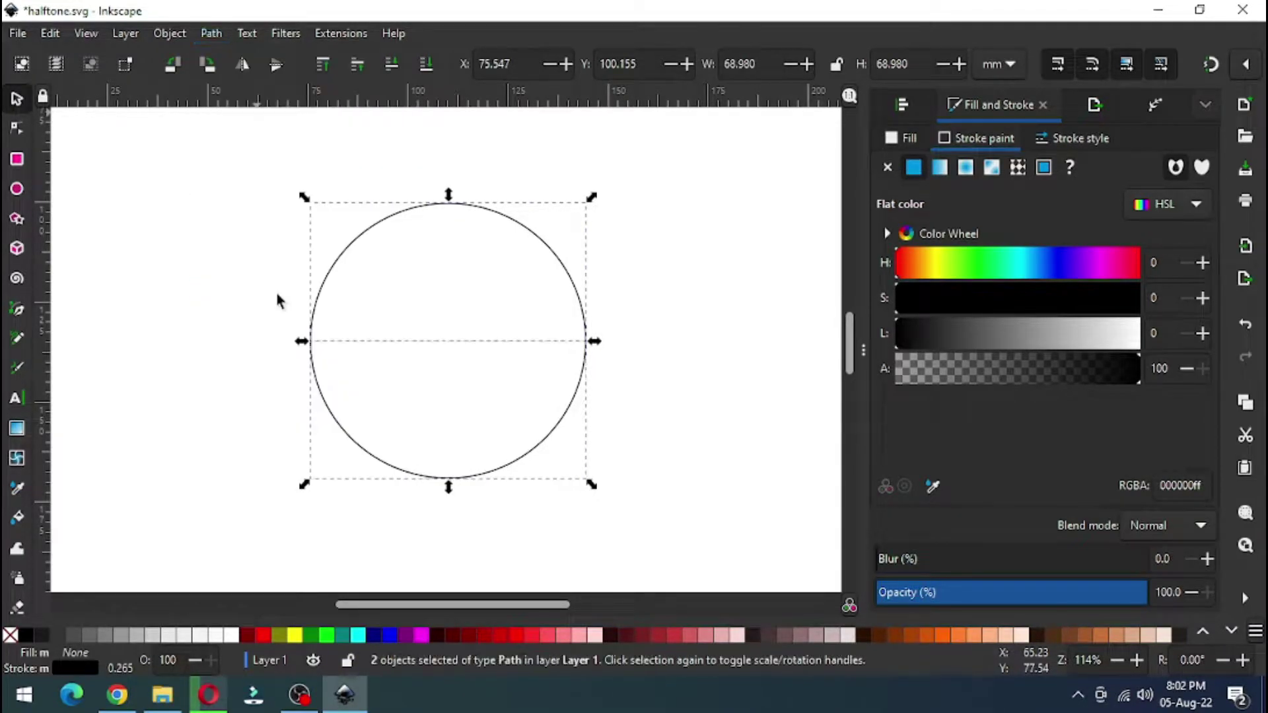
- Select the upper and lower half circles one at a time to check the split, and save the document
{"action": "left_click", "coordinate": [698, 302]}
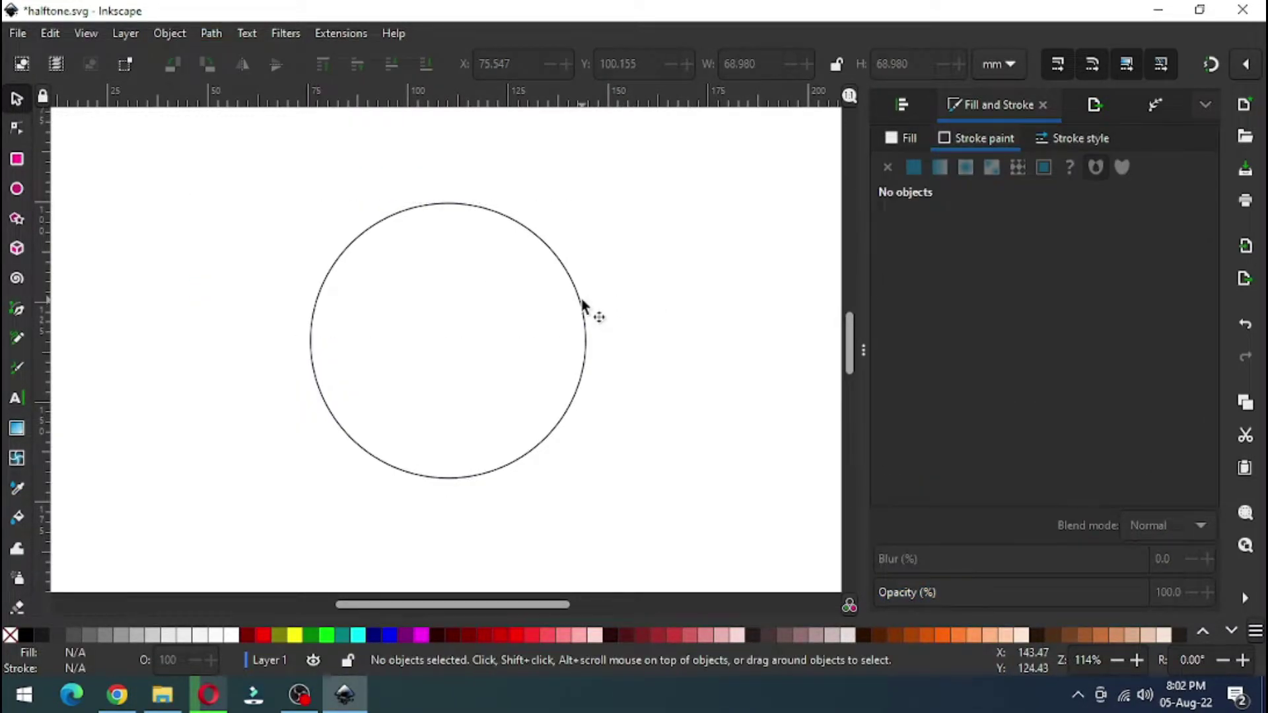
{"action": "left_click", "coordinate": [583, 305]}
{"action": "left_click", "coordinate": [581, 399]}
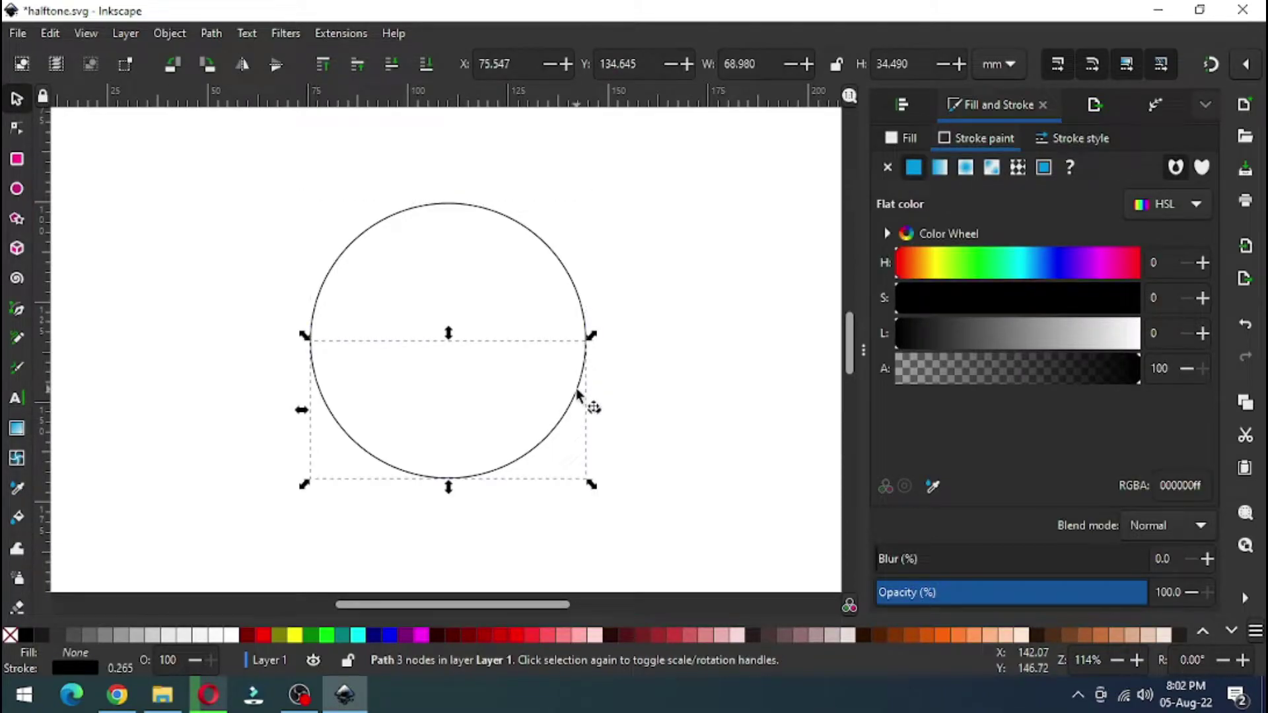
{"action": "left_click", "coordinate": [658, 386]}
{"action": "key", "text": "ctrl+s"}
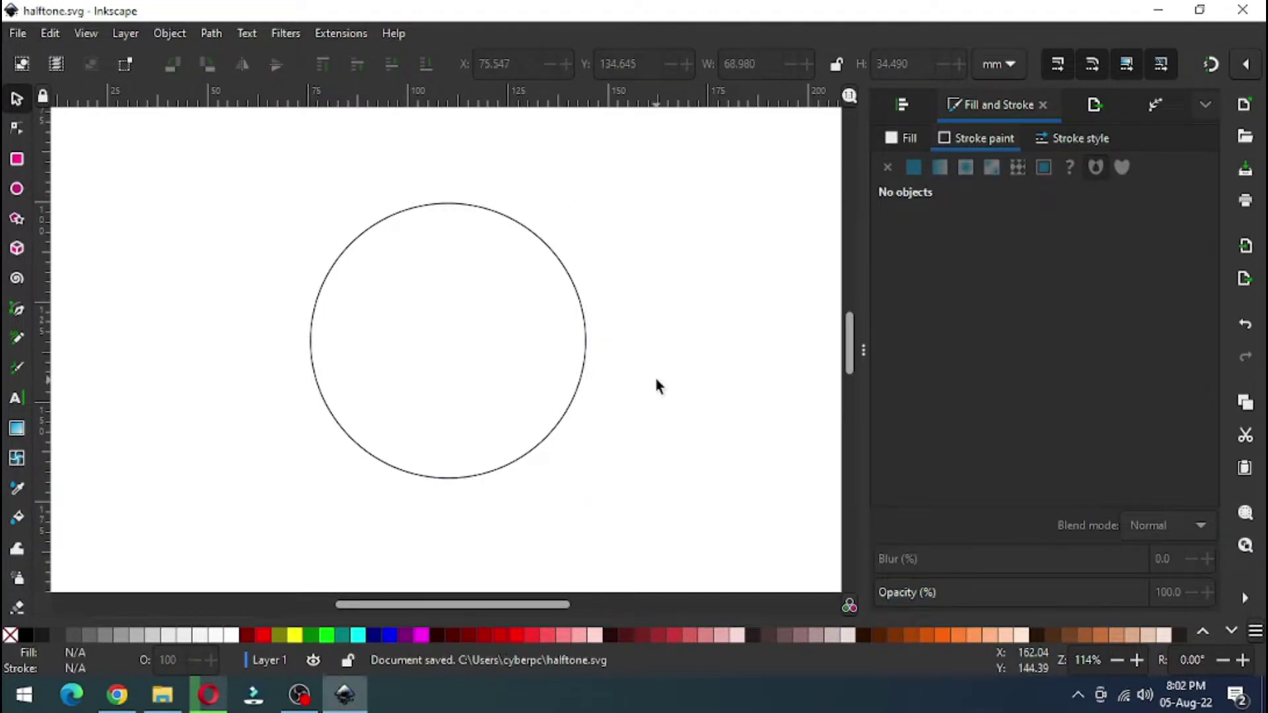
- Draw a small circle about 3.7 mm in diameter to the upper left of the large circle, with black fill and no stroke
{"action": "left_click", "coordinate": [16, 189]}
{"action": "left_click_drag", "start_coordinate": [178, 166], "coordinate": [181, 162]}
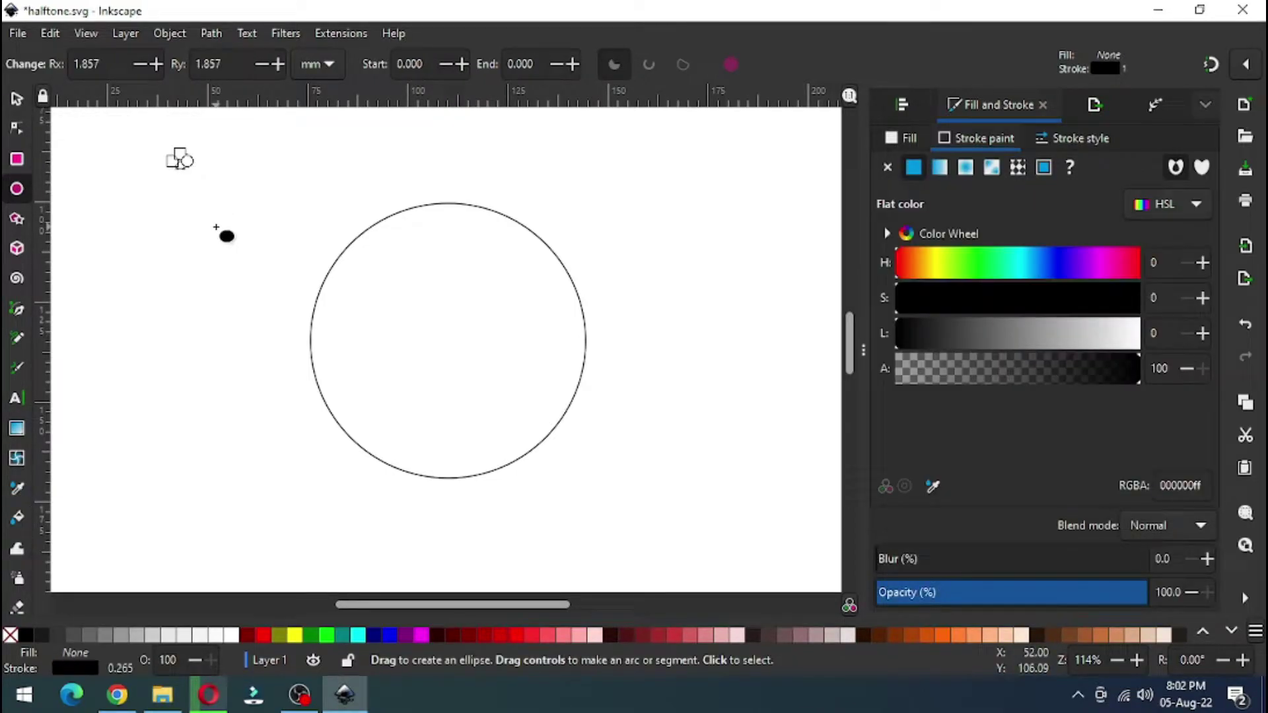
{"action": "left_click", "coordinate": [17, 99]}
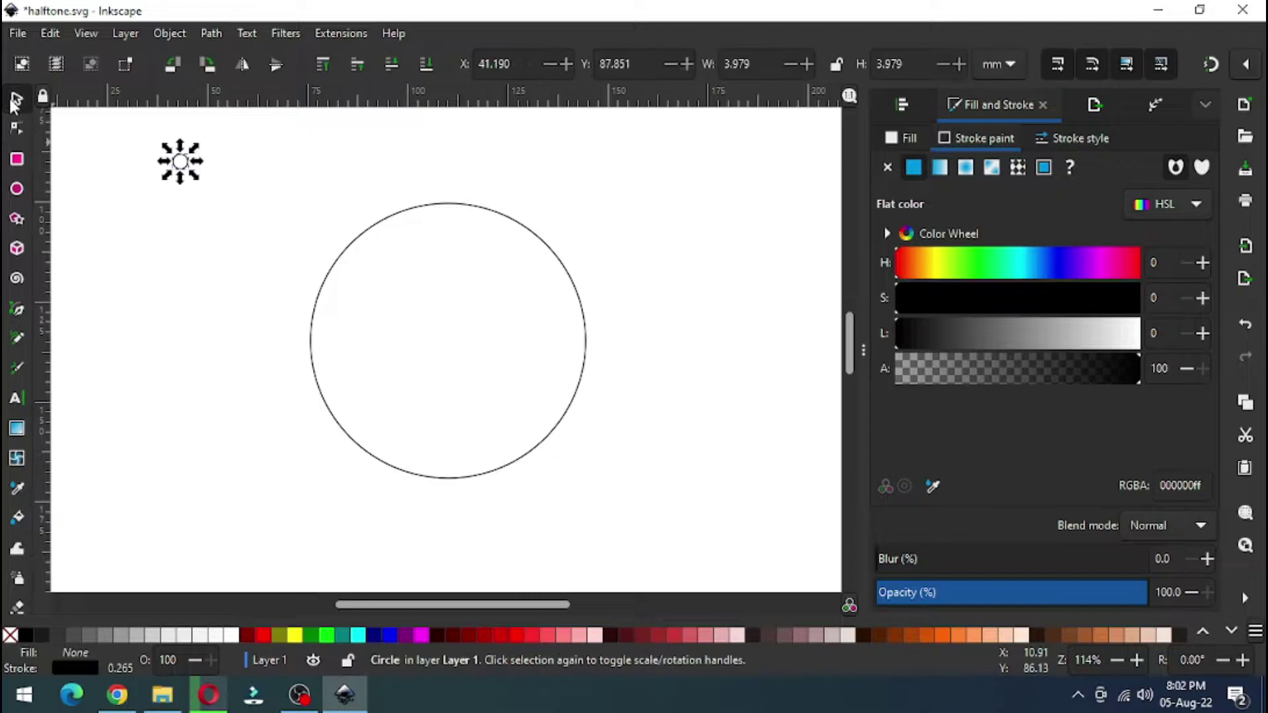
{"action": "left_click", "coordinate": [25, 635]}
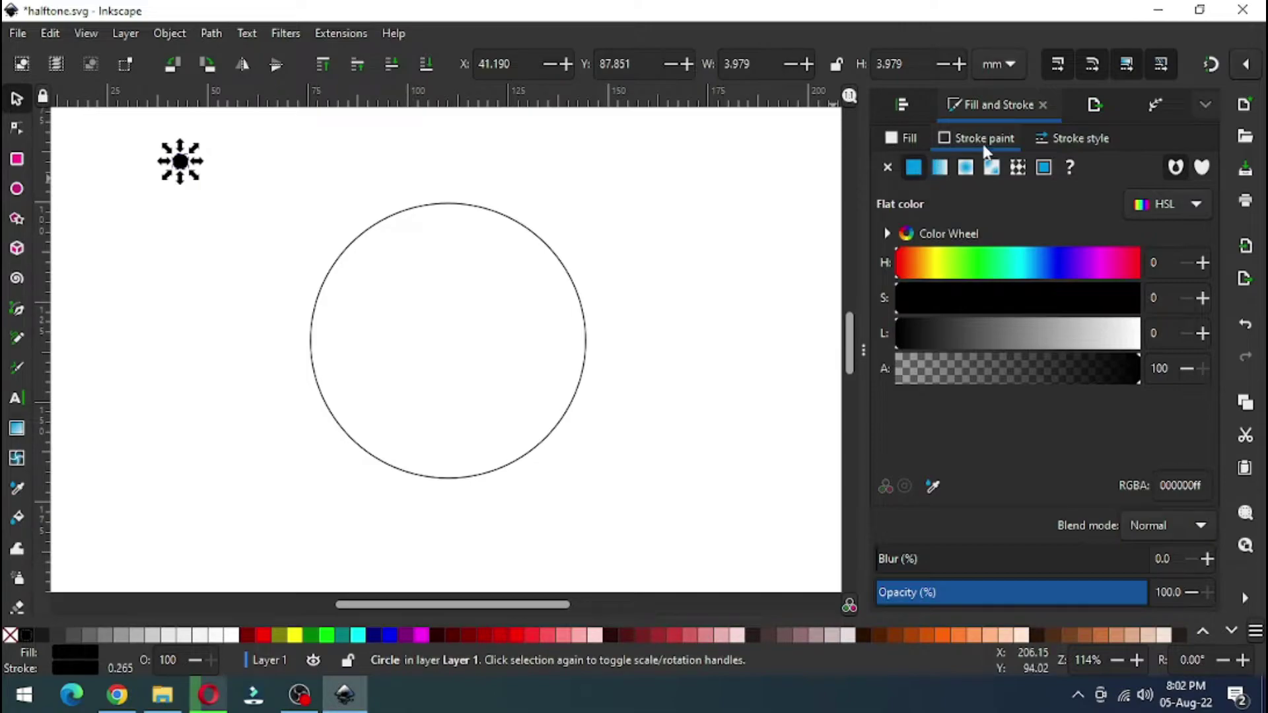
{"action": "left_click", "coordinate": [889, 167]}
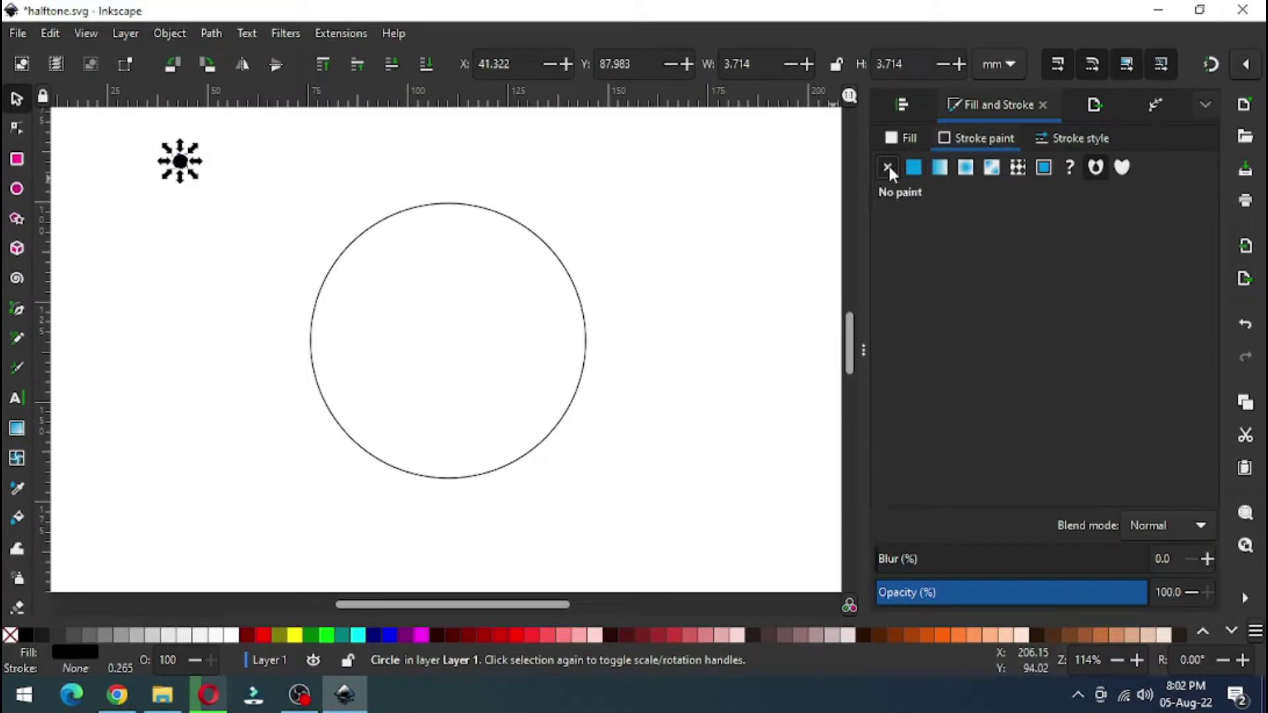
- Duplicate the black dot, place the copy directly below it and shrink the copy to about 0.46 mm
{"action": "right_click", "coordinate": [185, 166]}
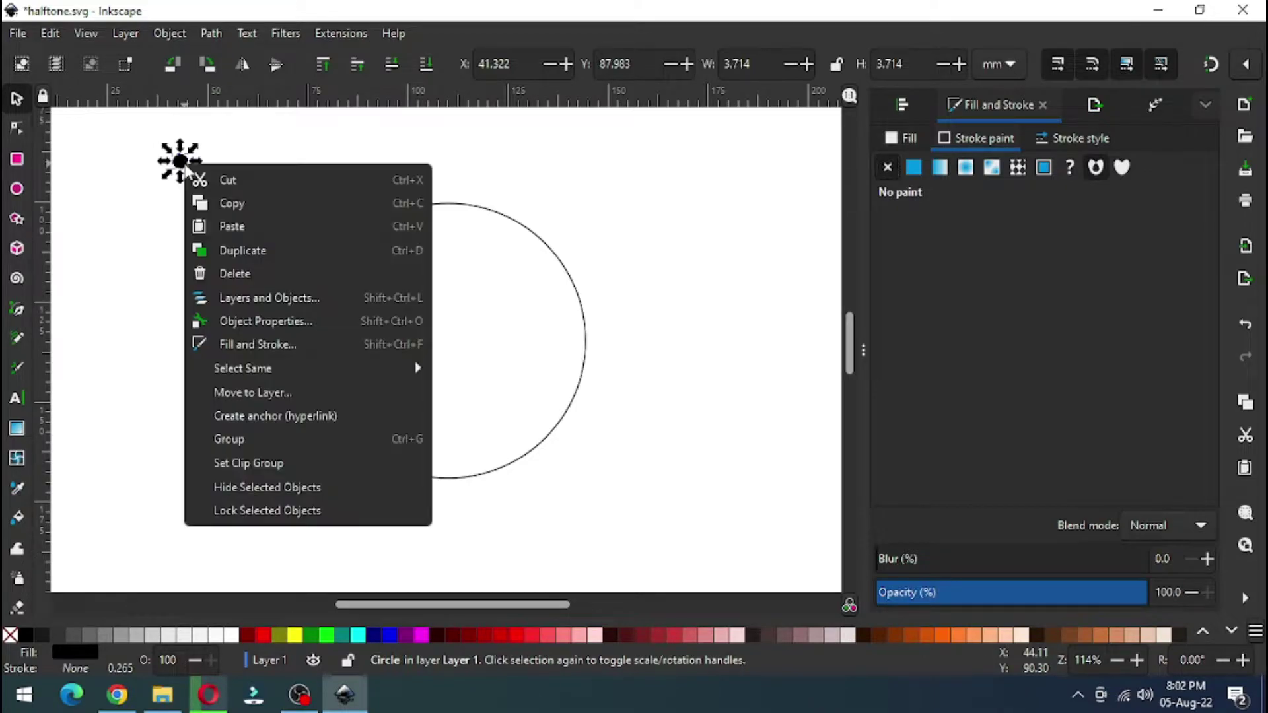
{"action": "left_click", "coordinate": [245, 251]}
{"action": "left_click_drag", "start_coordinate": [181, 164], "coordinate": [189, 494]}
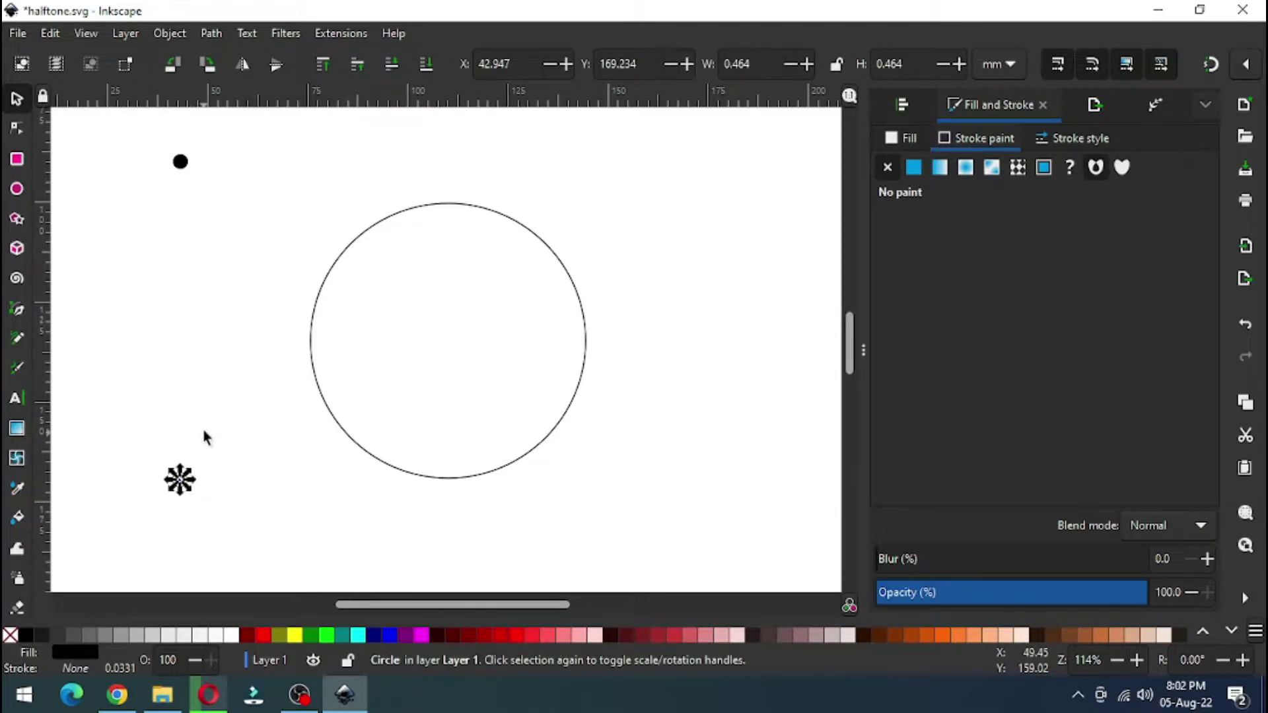
{"action": "key", "text": "Escape"}
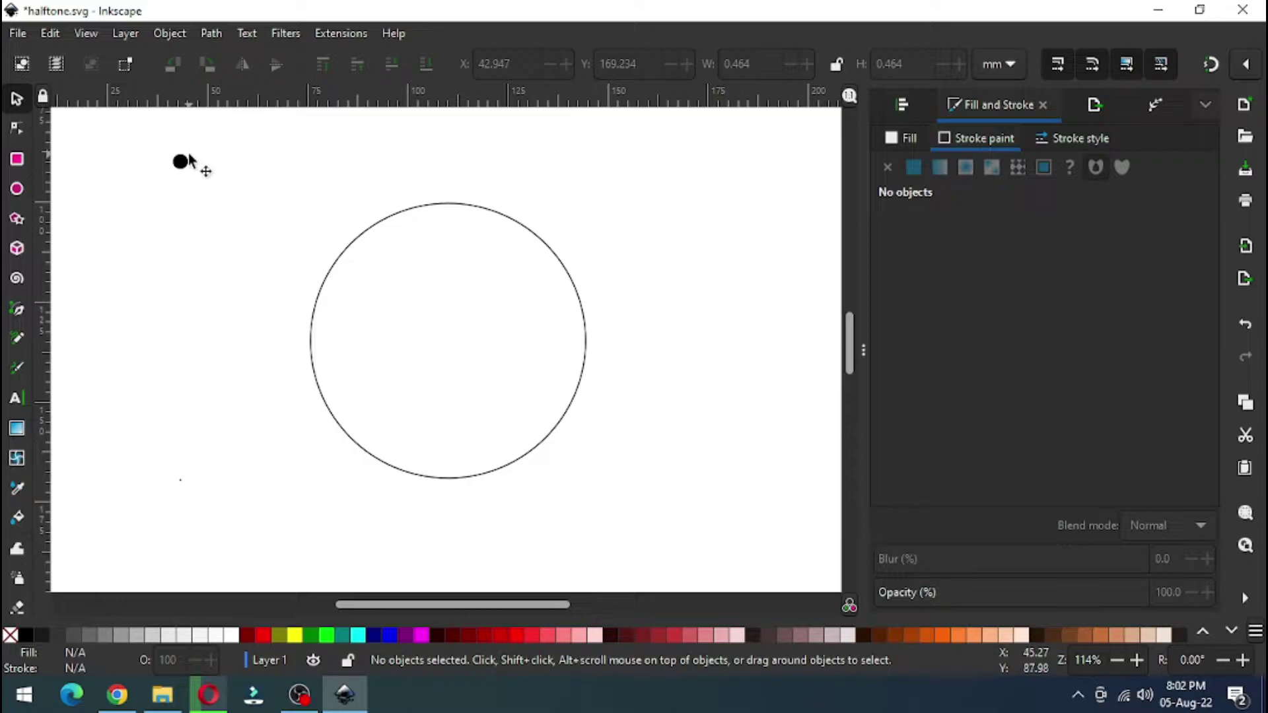
- Enlarge the tiny lower dot to about 0.93 mm in diameter
{"action": "key", "text": "z"}
{"action": "left_click_drag", "start_coordinate": [145, 434], "coordinate": [280, 526]}
{"action": "key", "text": "s"}
{"action": "left_click_drag", "start_coordinate": [236, 304], "coordinate": [308, 374]}
{"action": "key", "text": "Escape"}
{"action": "key", "text": "z"}
{"action": "key", "text": "minus"}
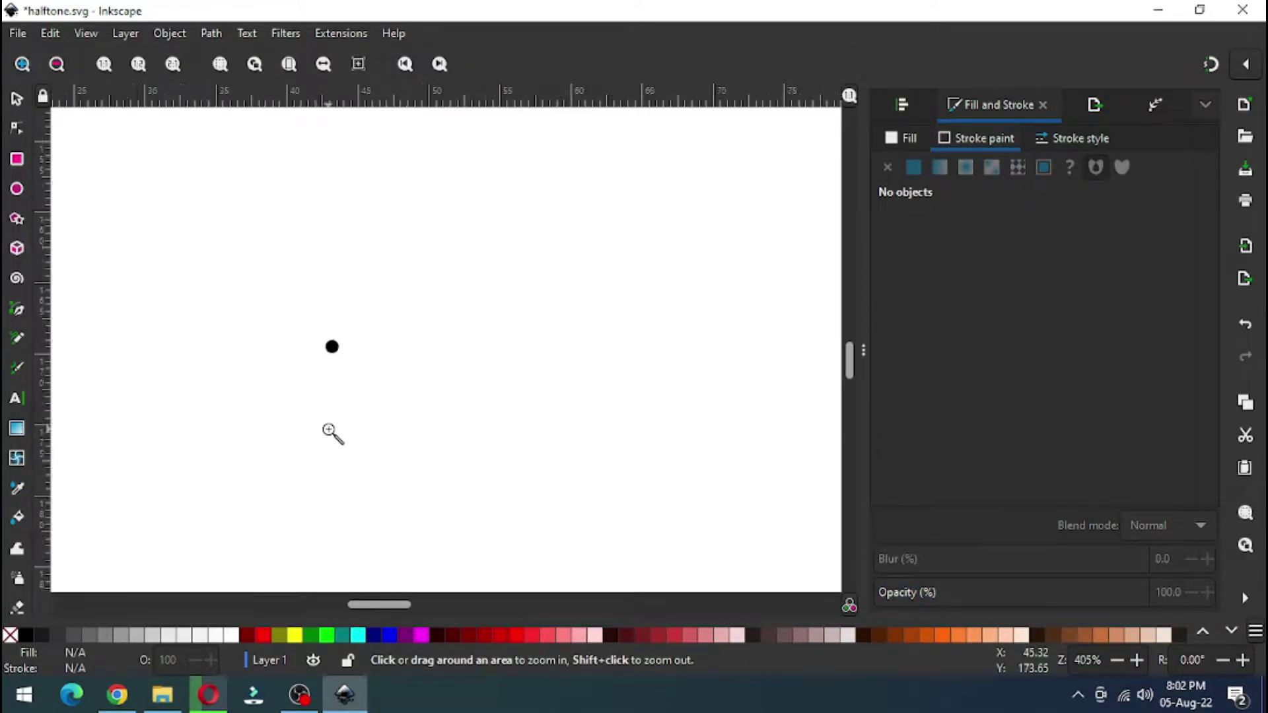
{"action": "key", "text": "minus"}
{"action": "key", "text": "minus"}
{"action": "key", "text": "minus"}
{"action": "key", "text": "minus"}
{"action": "key", "text": "minus"}
{"action": "key", "text": "minus"}
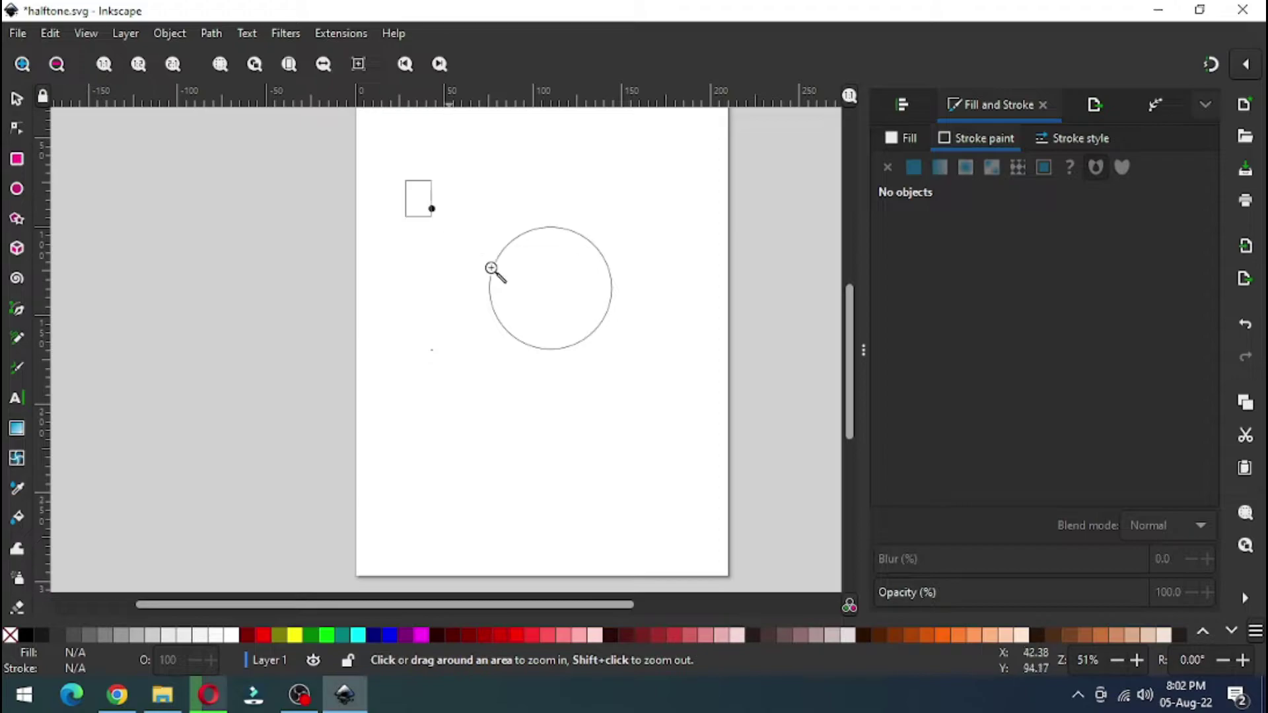
{"action": "left_click_drag", "start_coordinate": [492, 269], "coordinate": [648, 366]}
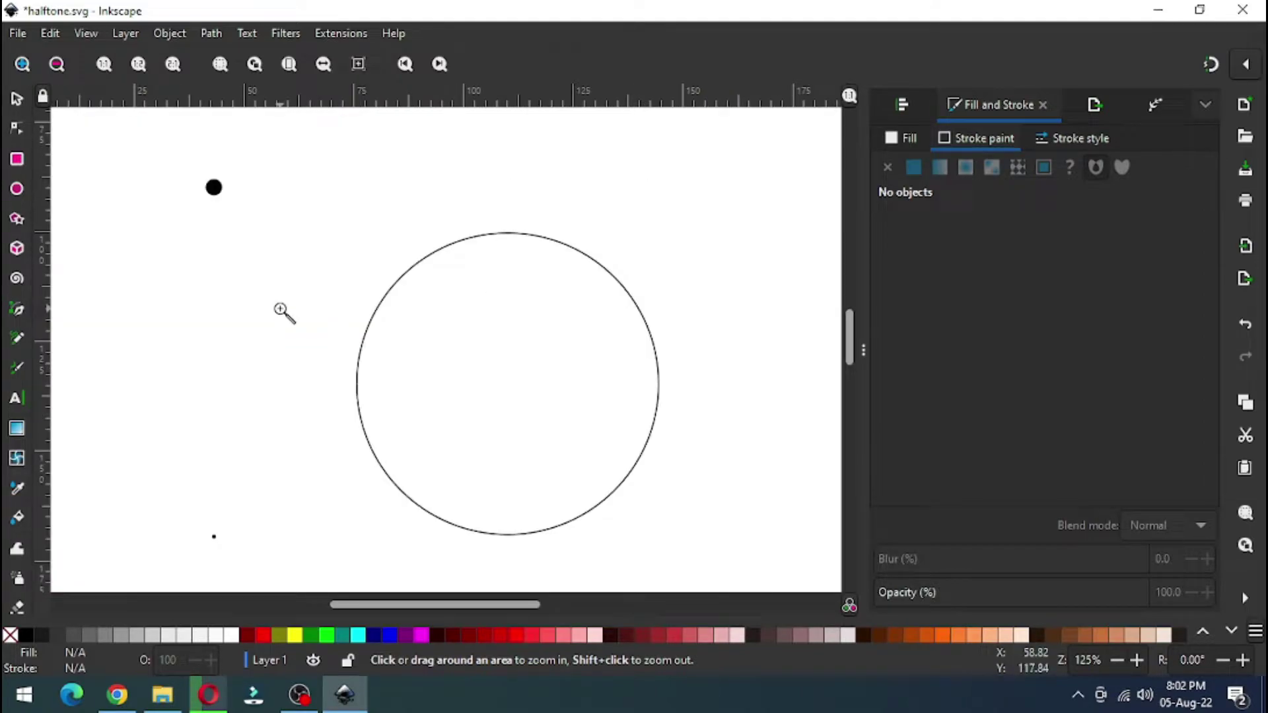
- Try enlarging the upper dot to about 5.8 mm in diameter and undo the change
{"action": "left_click", "coordinate": [16, 98]}
{"action": "left_click", "coordinate": [217, 190]}
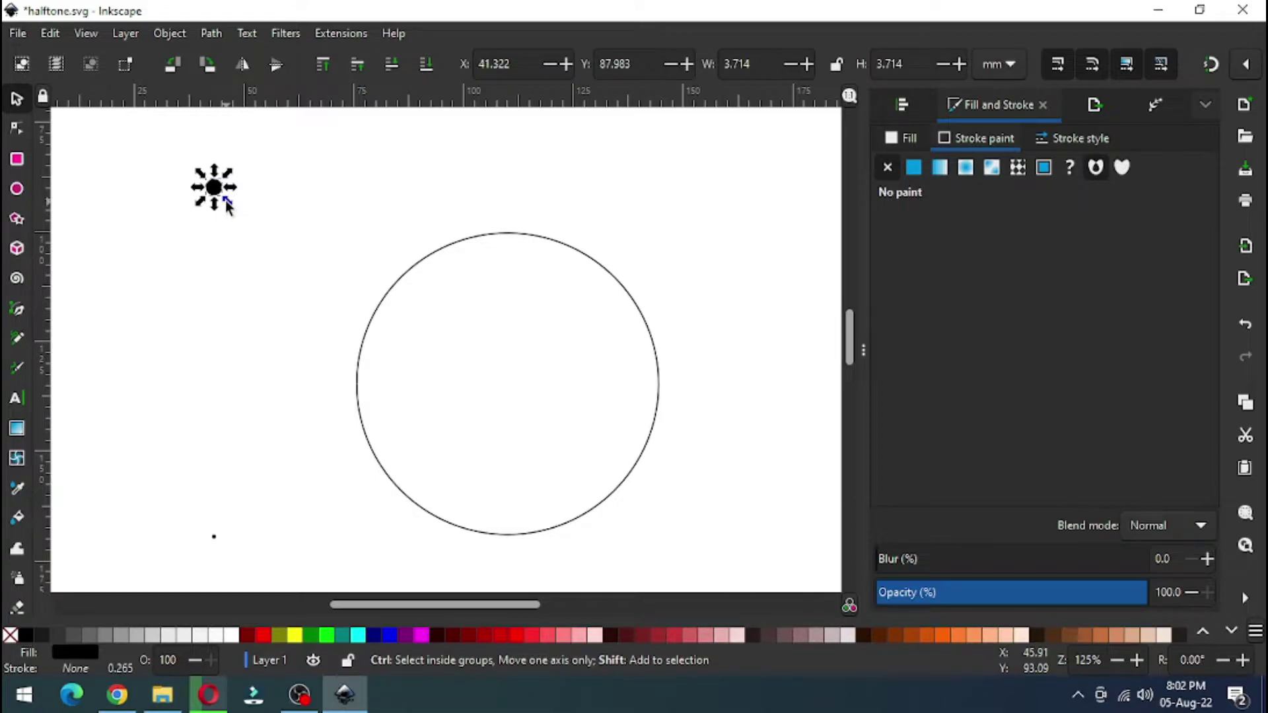
{"action": "left_click_drag", "start_coordinate": [227, 201], "coordinate": [230, 208]}
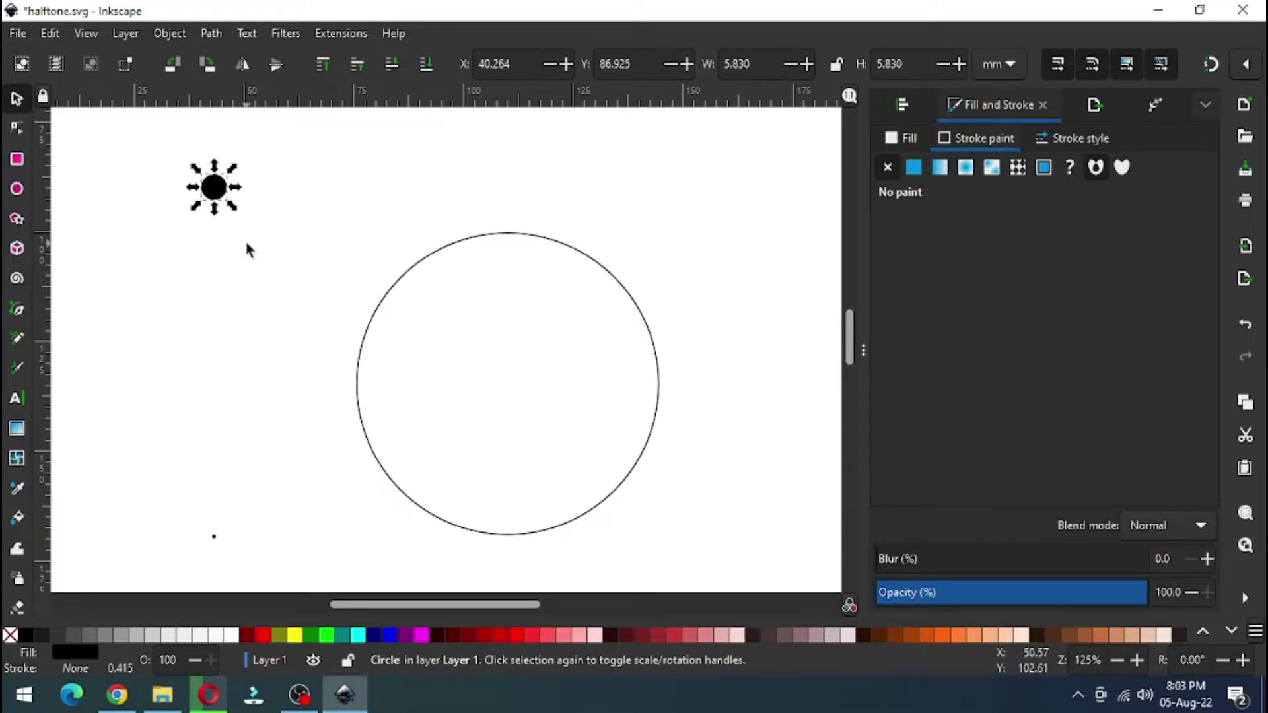
{"action": "left_click", "coordinate": [244, 243]}
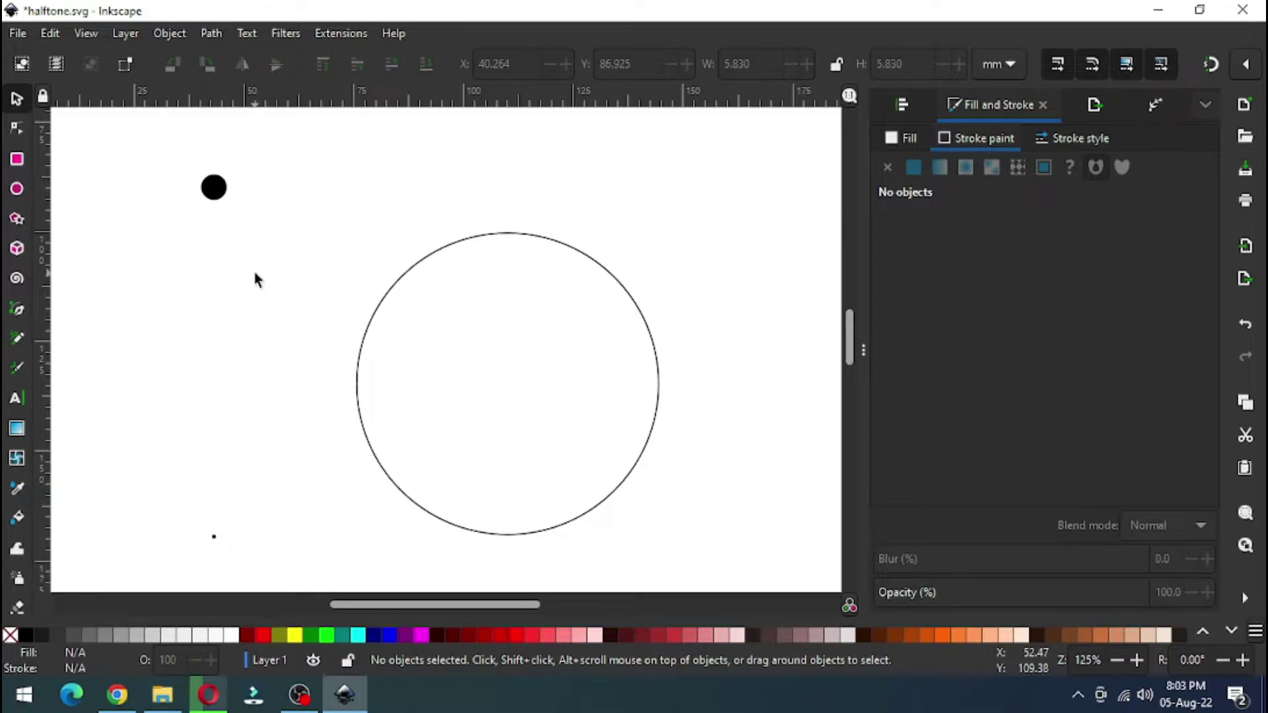
{"action": "key", "text": "ctrl+z"}
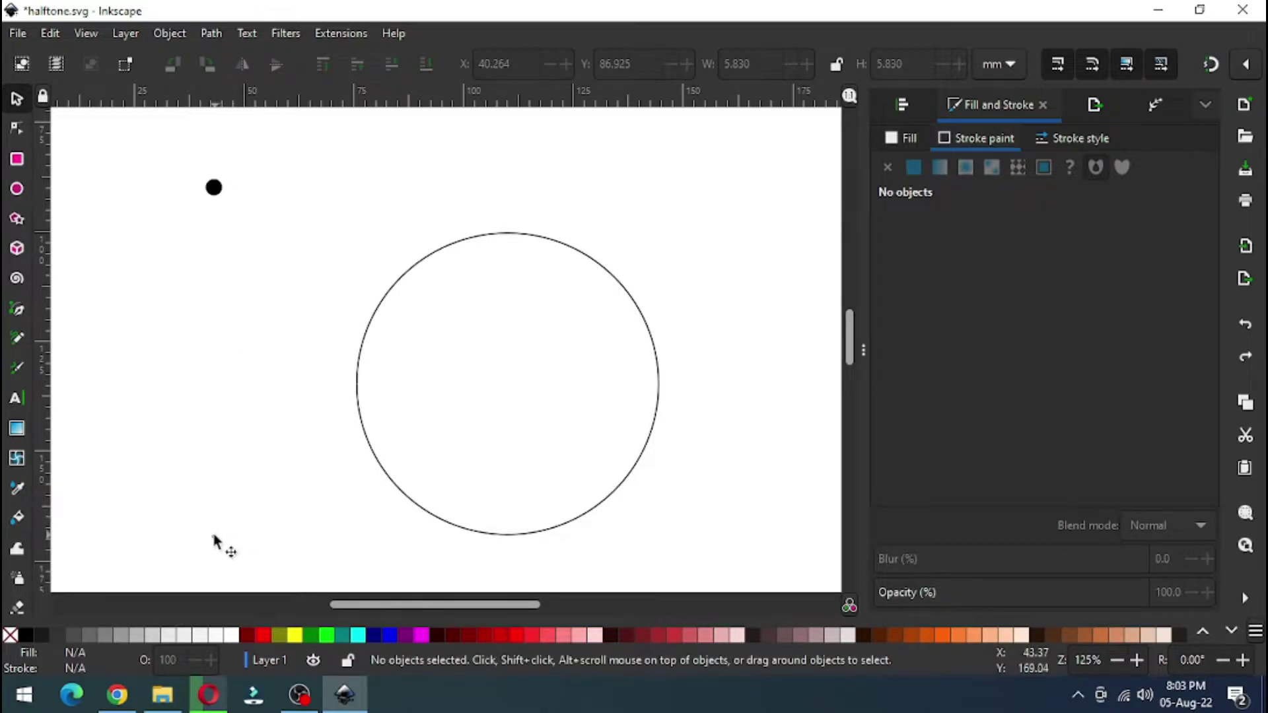
- Move the lower dot straight up to about Y 164.2 mm and convert both dots to paths
{"action": "left_click", "coordinate": [213, 540]}
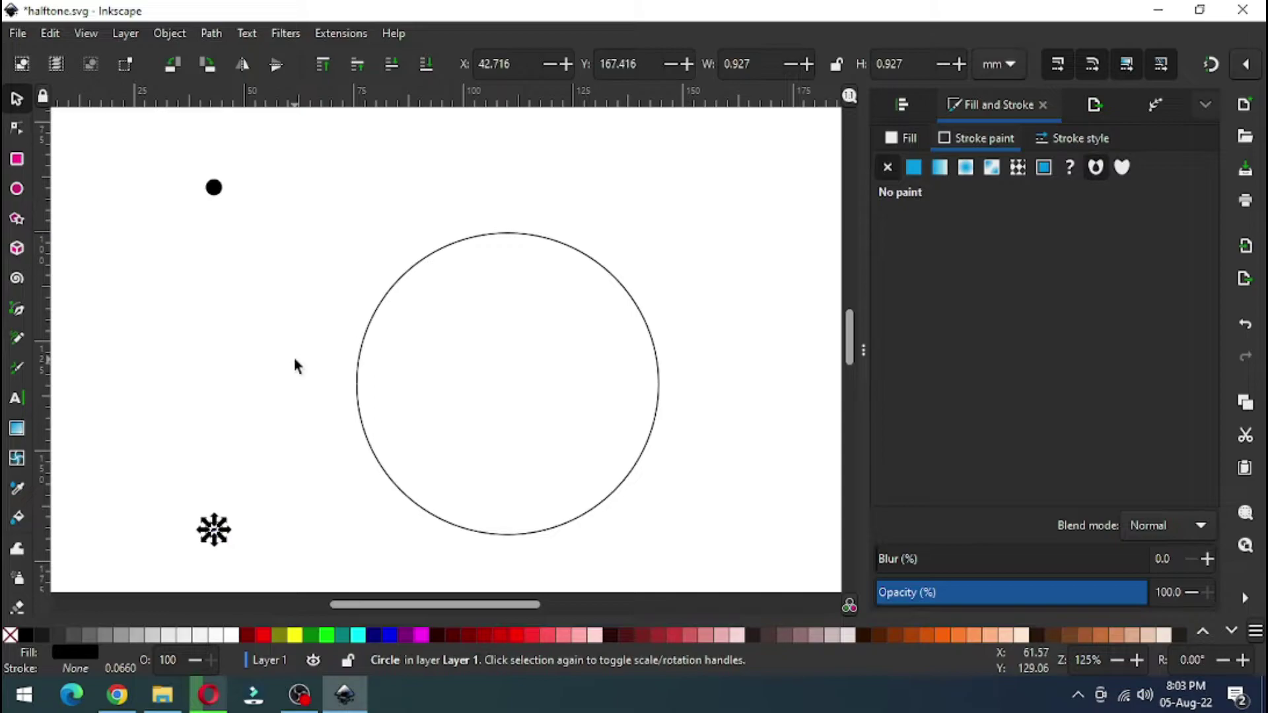
{"action": "key", "text": "Escape"}
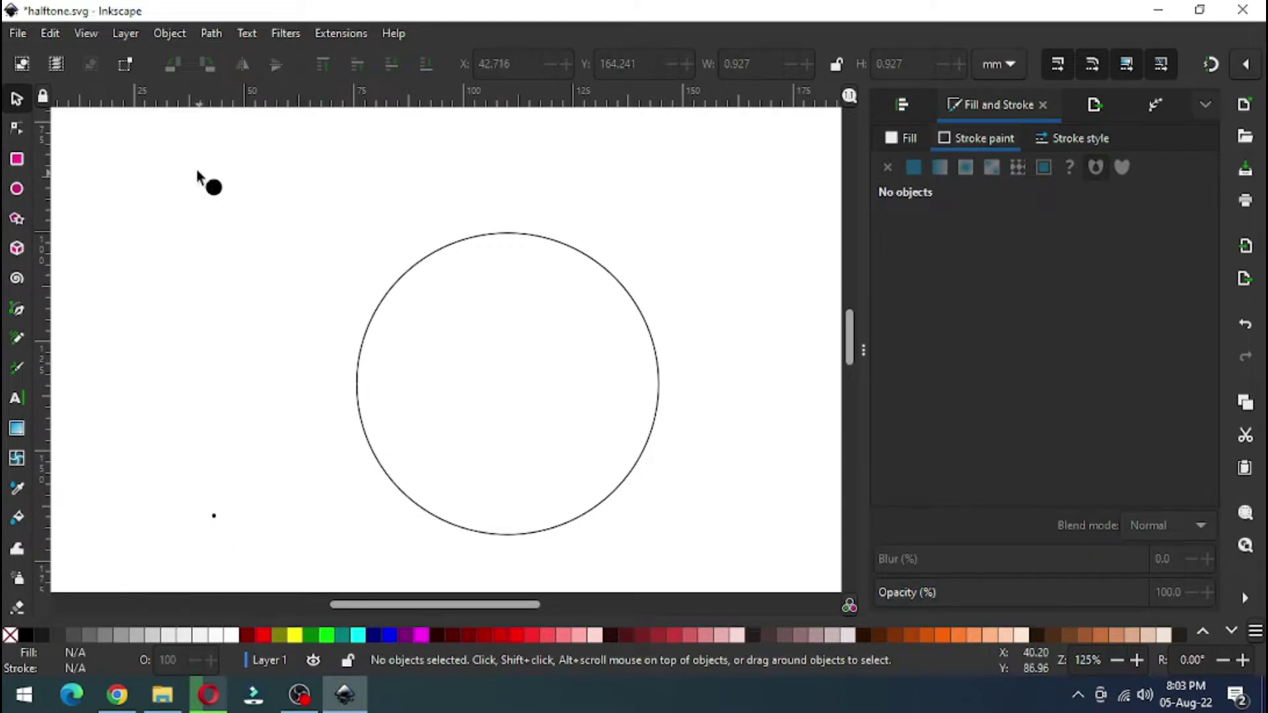
{"action": "left_click_drag", "start_coordinate": [188, 161], "coordinate": [260, 536]}
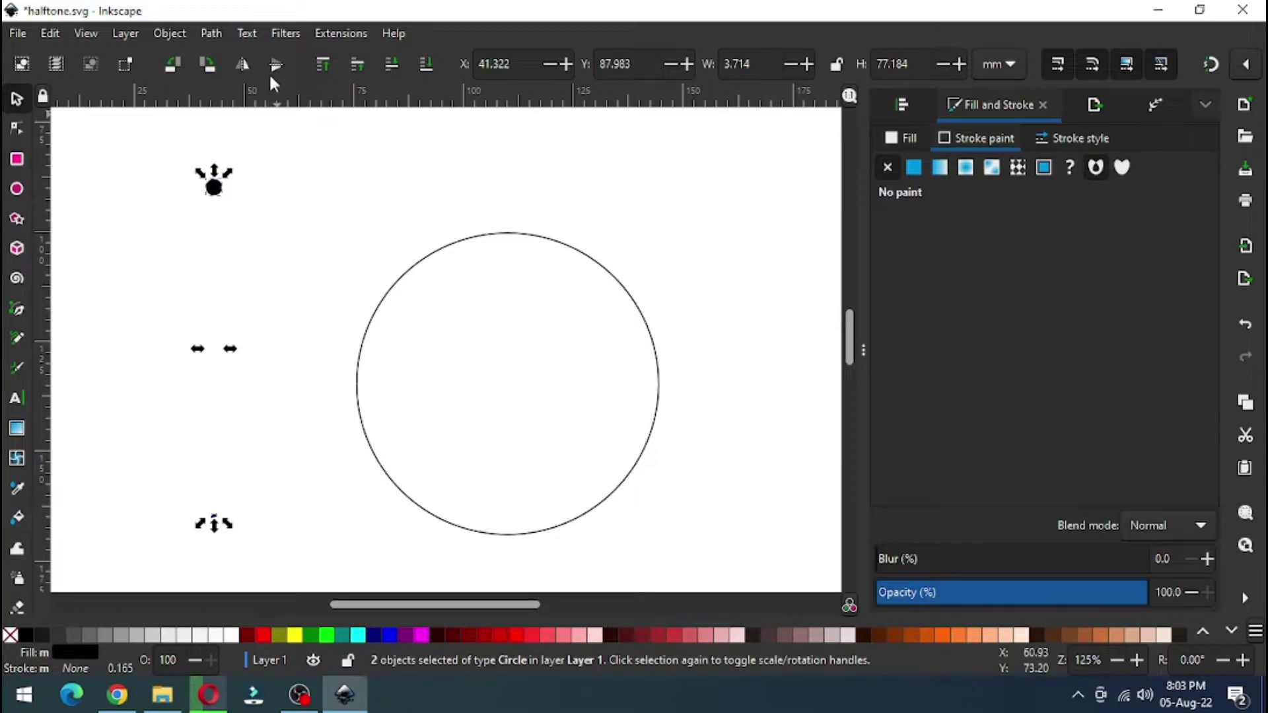
{"action": "left_click", "coordinate": [210, 33]}
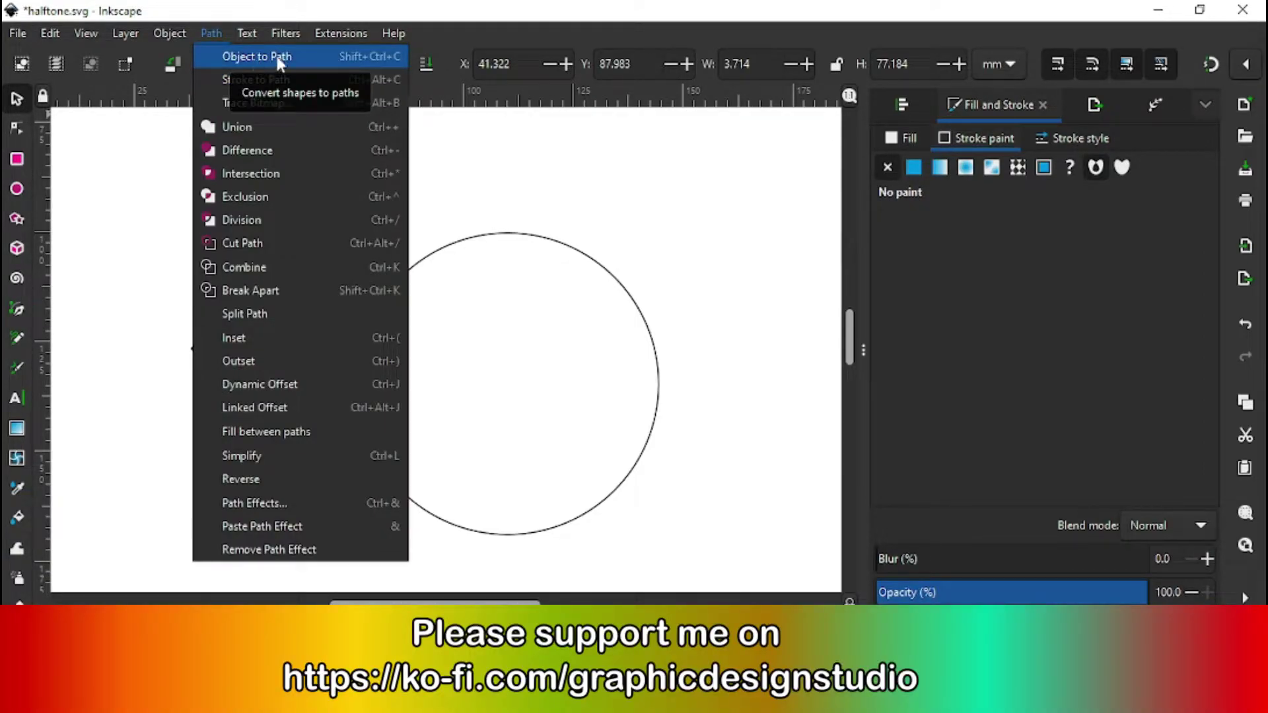
{"action": "left_click", "coordinate": [307, 57]}
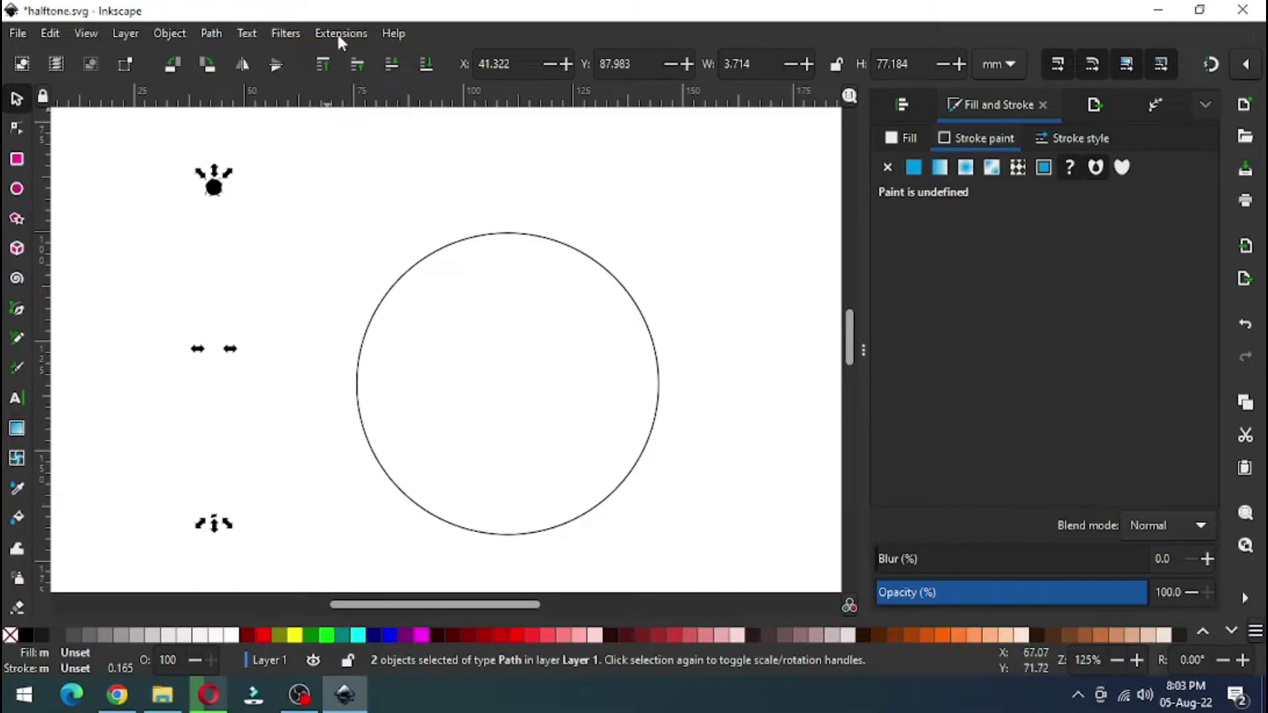
- Interpolate between the two dots with exponent 1.0 and 18 steps, splitting paths into segments of equal lengths and duplicating the endpaths
{"action": "left_click", "coordinate": [338, 36]}
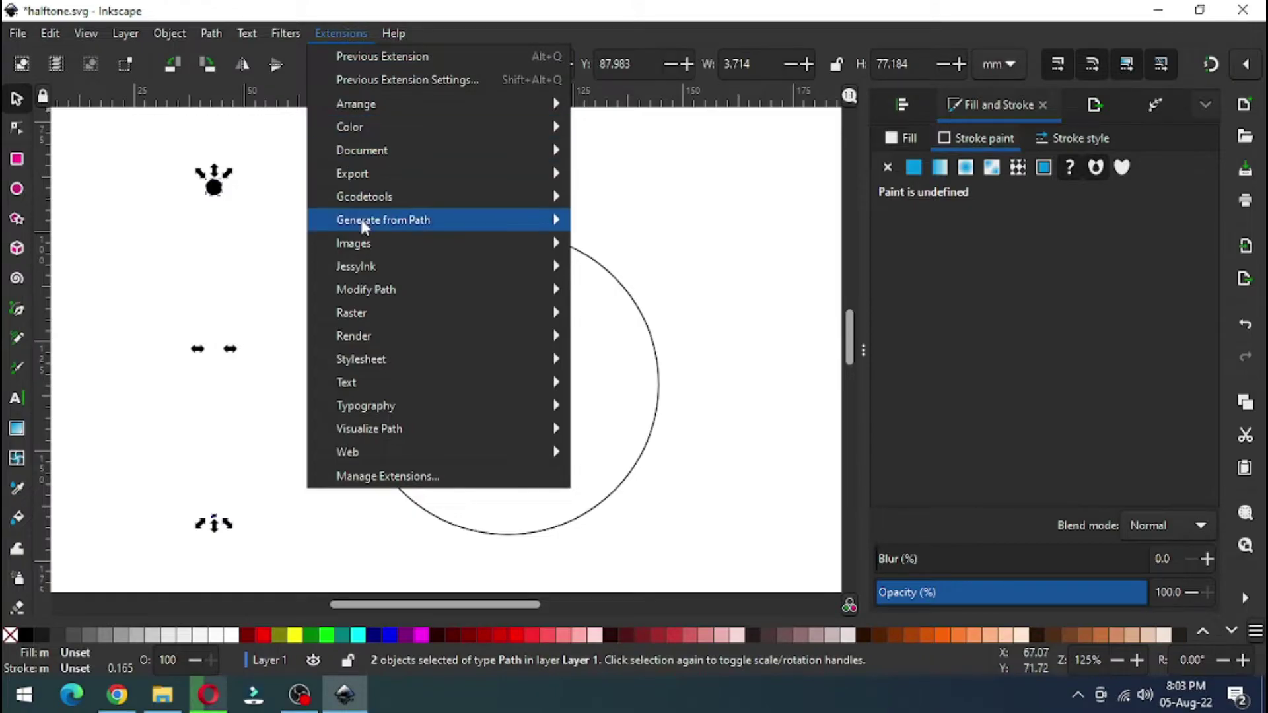
{"action": "mouse_move", "coordinate": [363, 226]}
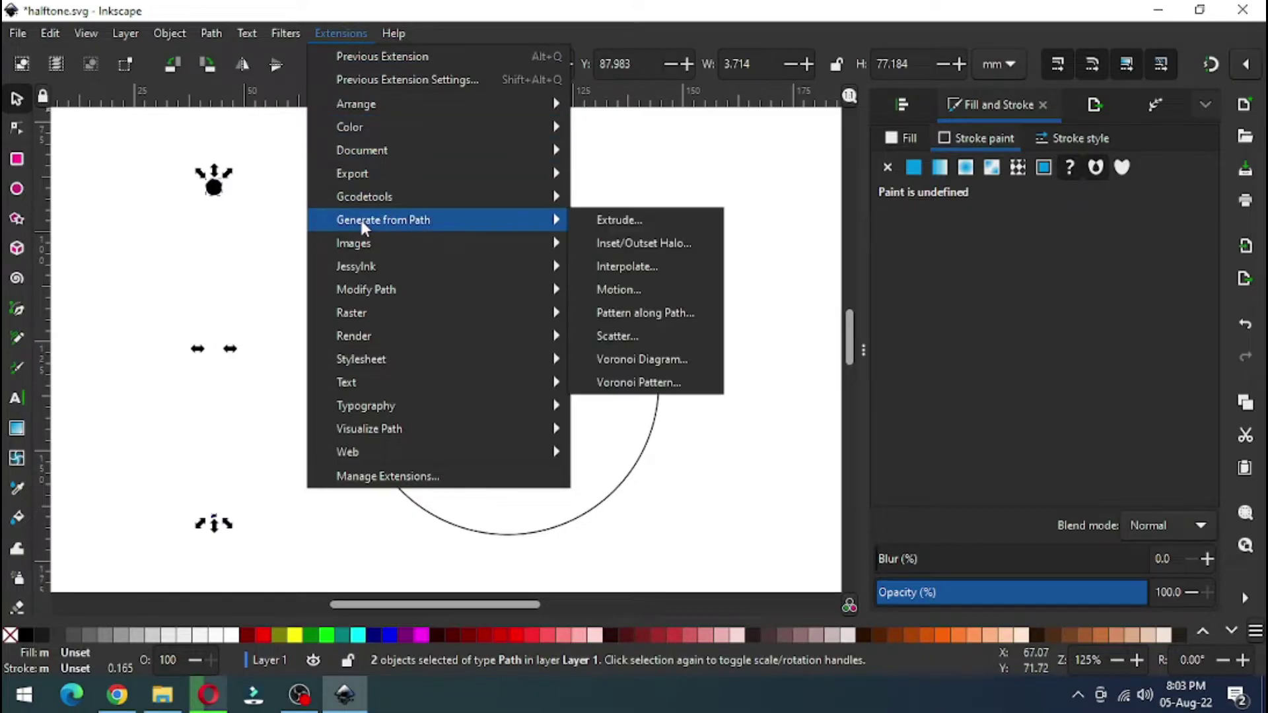
{"action": "left_click", "coordinate": [639, 267]}
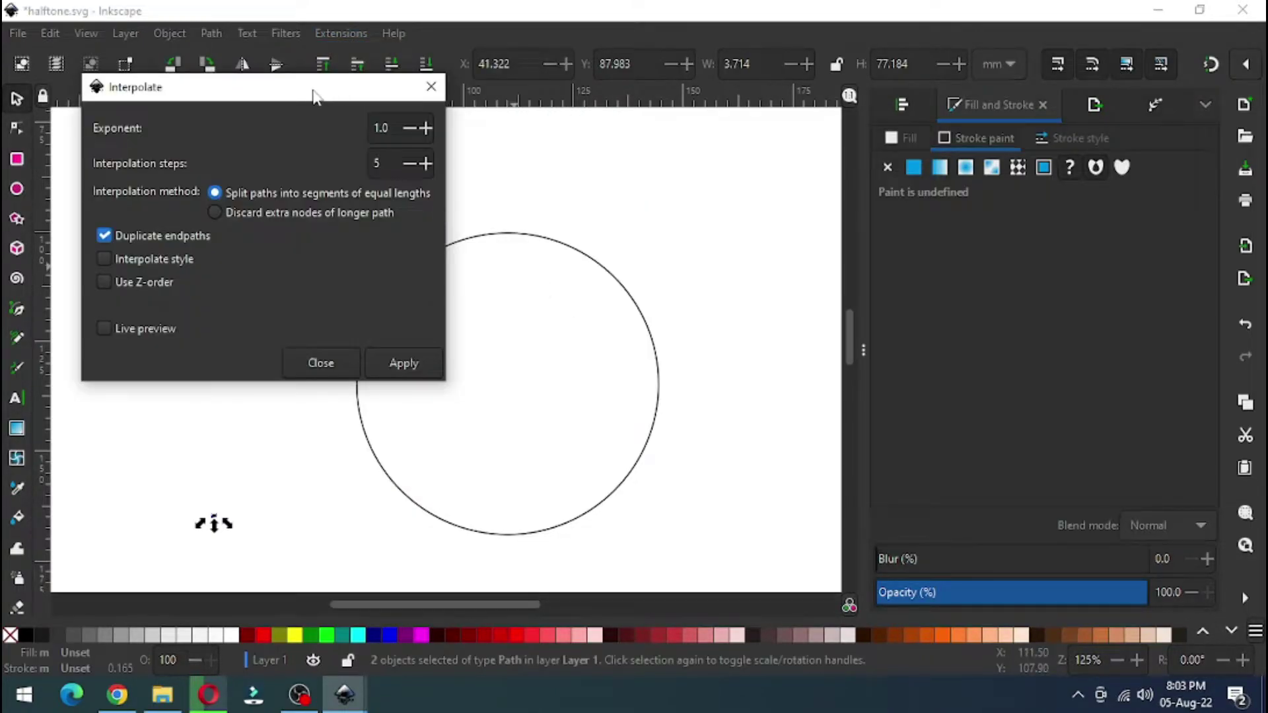
{"action": "left_click_drag", "start_coordinate": [317, 93], "coordinate": [690, 144]}
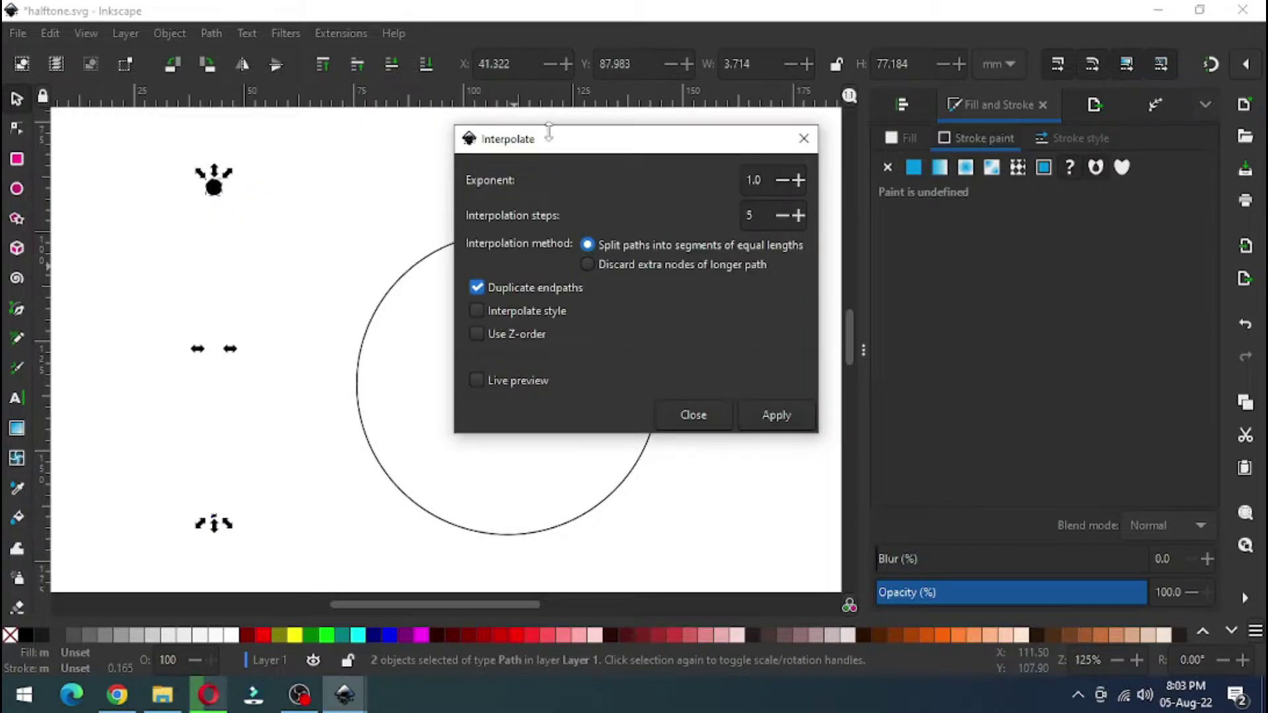
{"action": "left_click", "coordinate": [500, 377]}
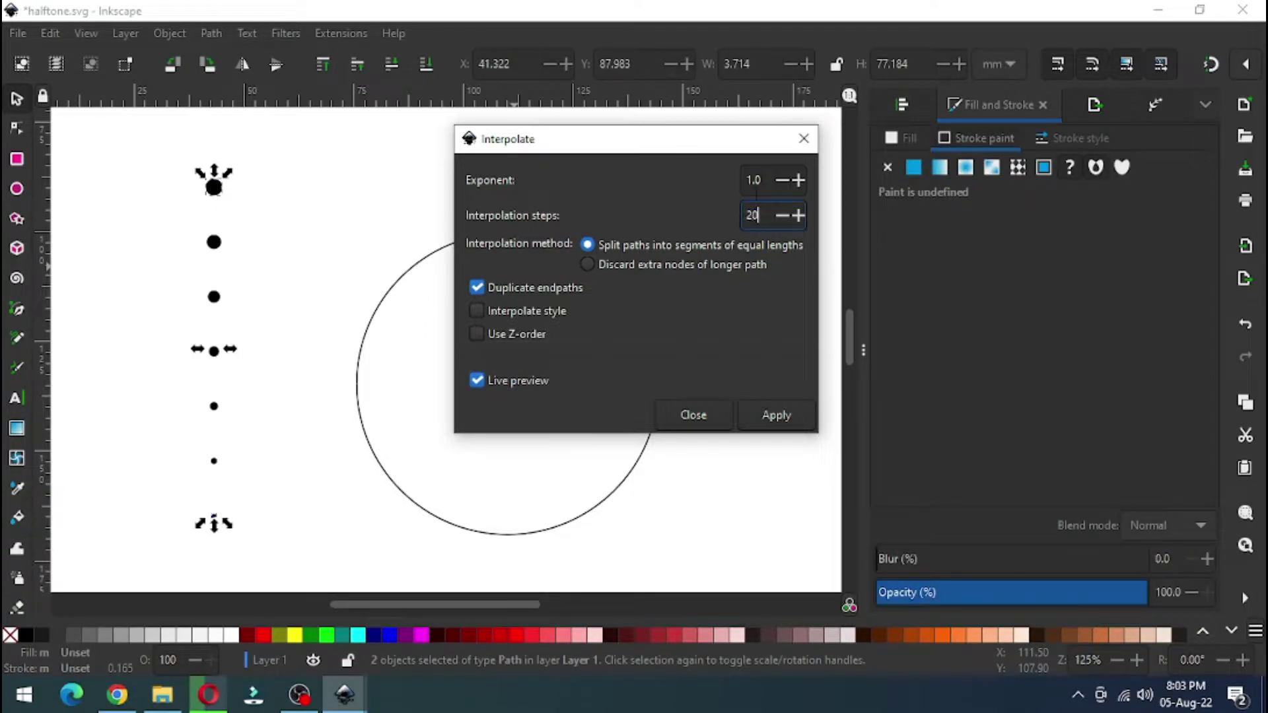
{"action": "left_click", "coordinate": [759, 180]}
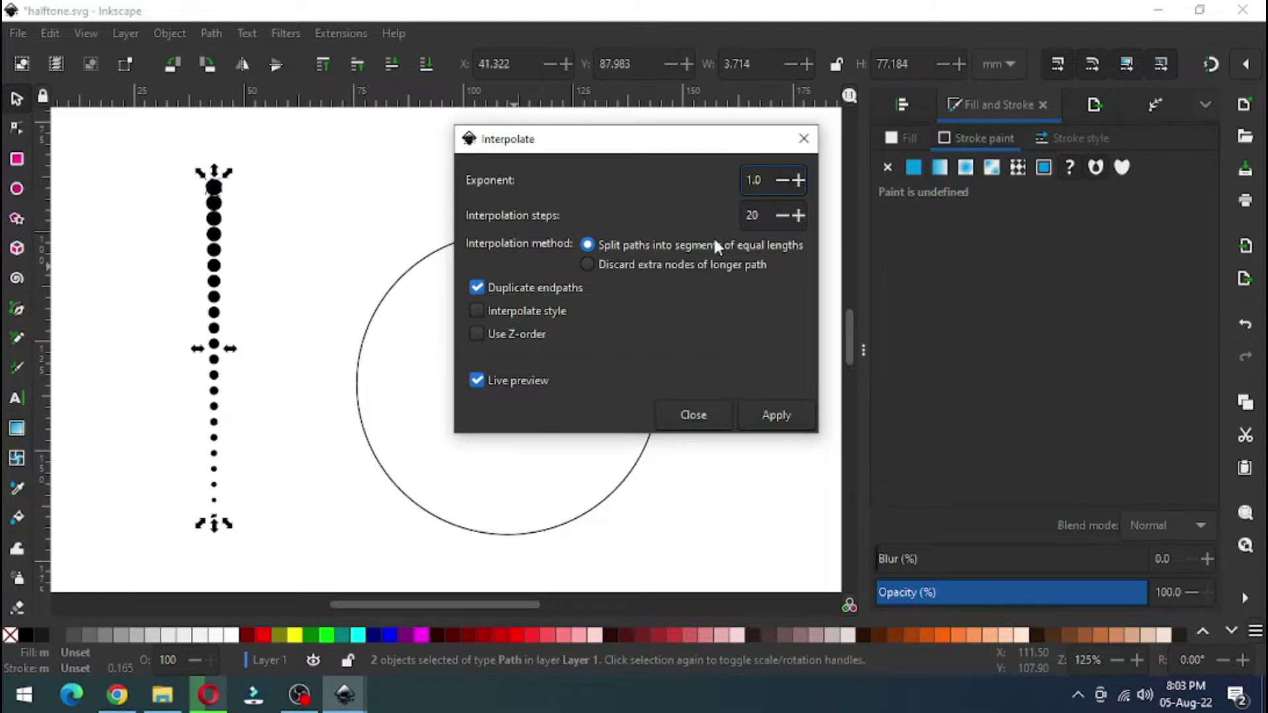
{"action": "key", "text": "Tab"}
{"action": "type", "text": "18"}
{"action": "left_click", "coordinate": [760, 179]}
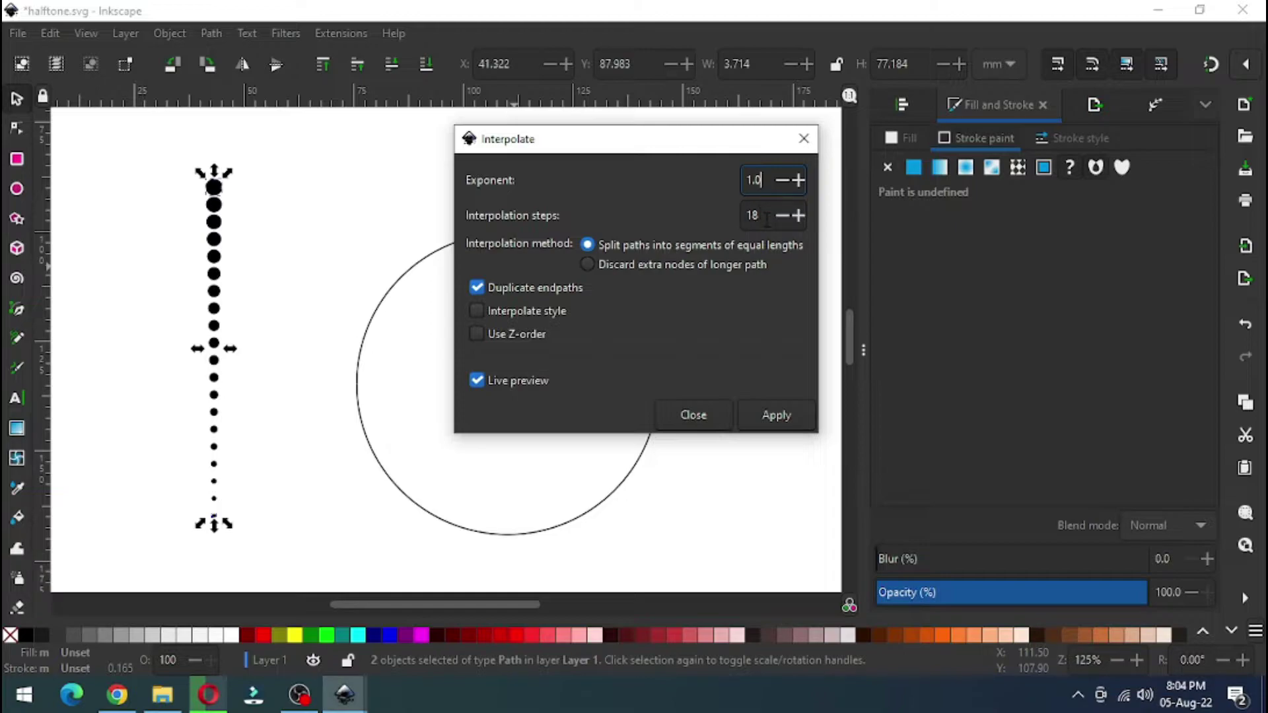
{"action": "left_click", "coordinate": [780, 406]}
{"action": "left_click", "coordinate": [709, 415]}
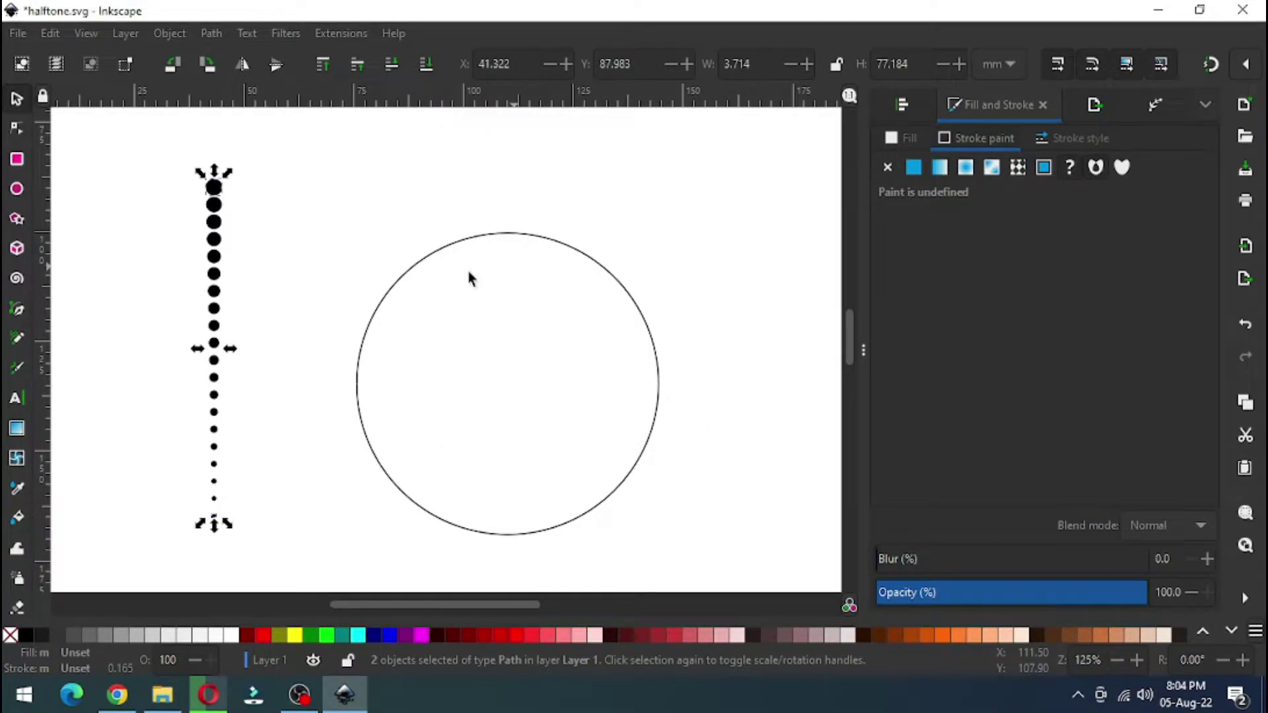
- Ungroup the interpolated dots and merge all dots of the column into a single path with Union
{"action": "left_click", "coordinate": [355, 218]}
{"action": "left_click_drag", "start_coordinate": [186, 159], "coordinate": [256, 545]}
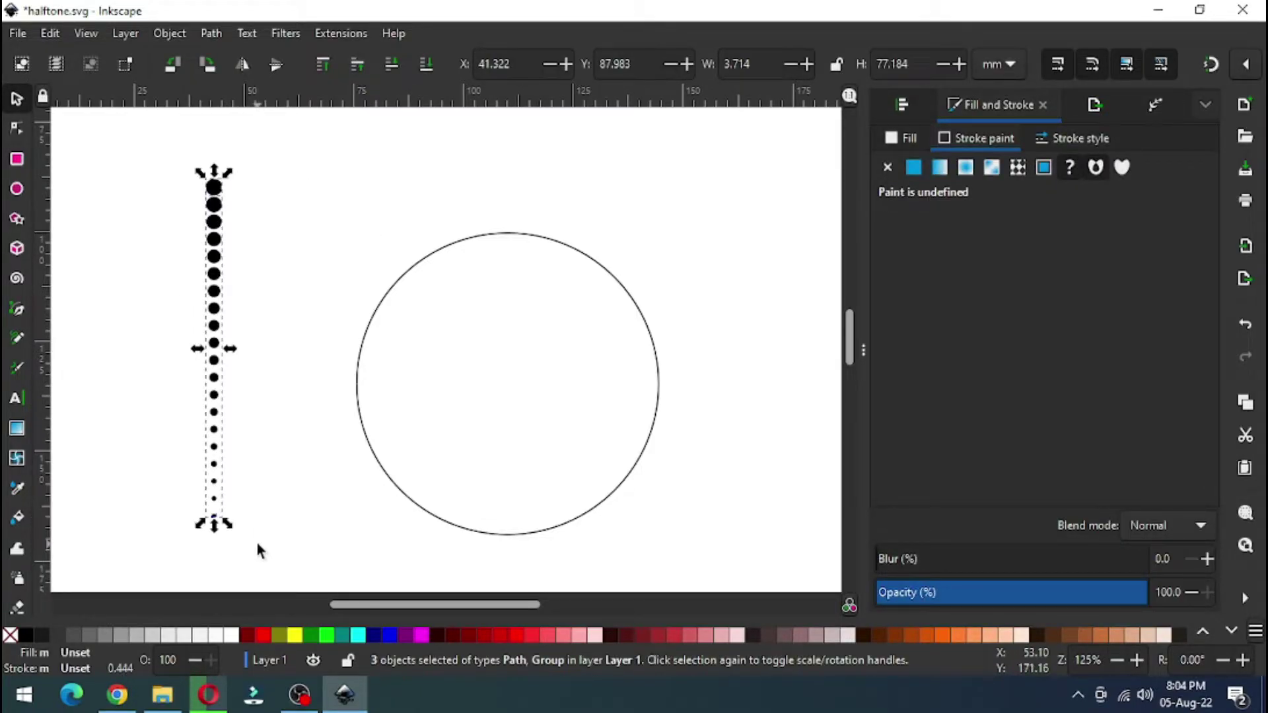
{"action": "left_click", "coordinate": [210, 35]}
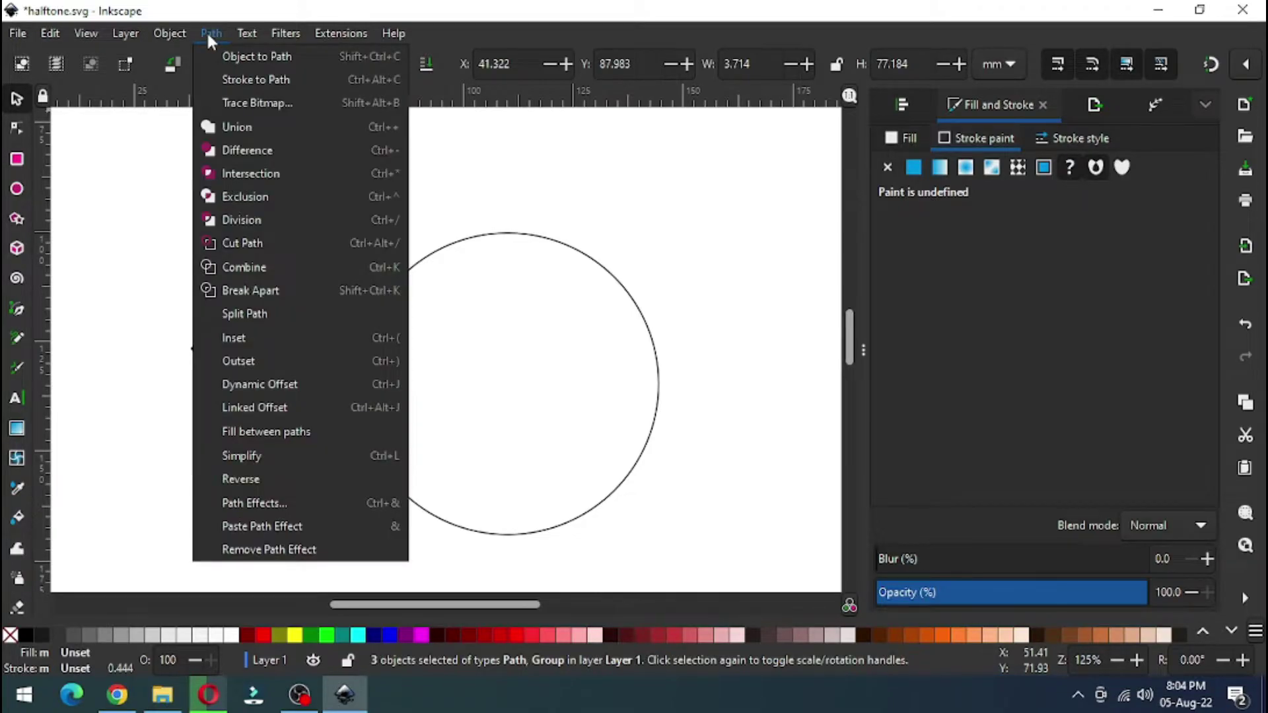
{"action": "left_click", "coordinate": [209, 33]}
{"action": "left_click", "coordinate": [169, 33]}
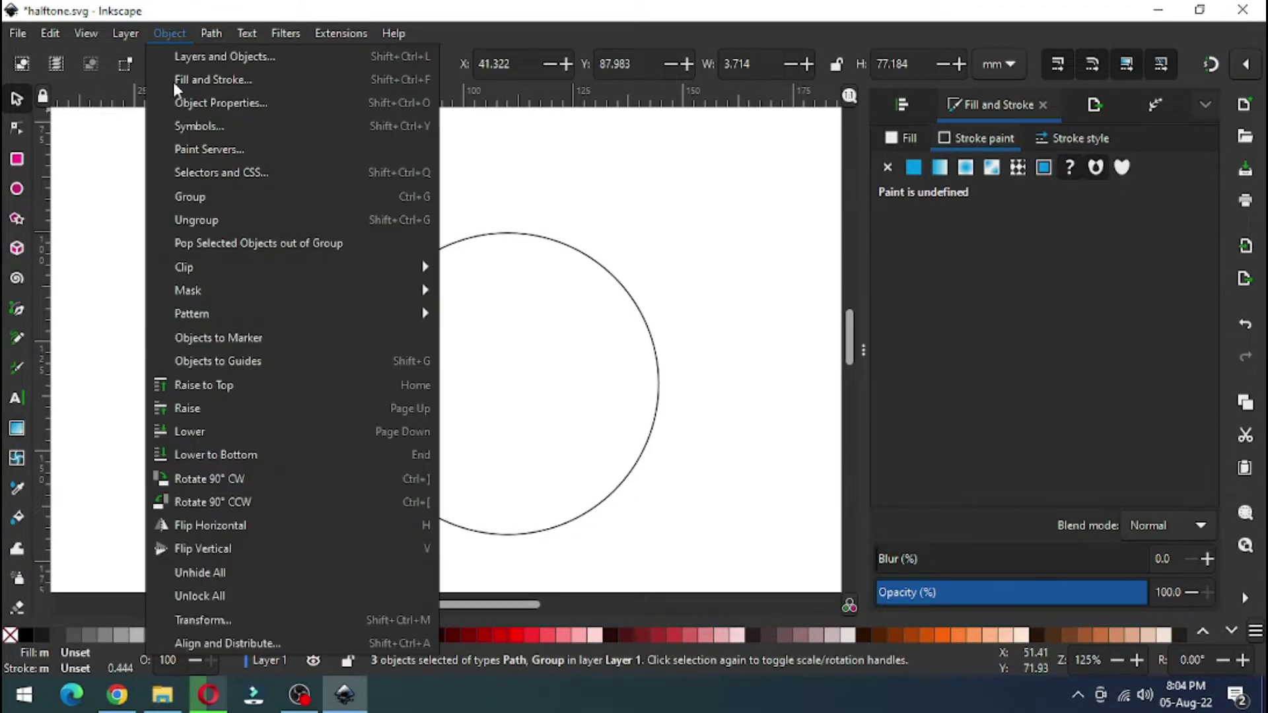
{"action": "left_click", "coordinate": [188, 220]}
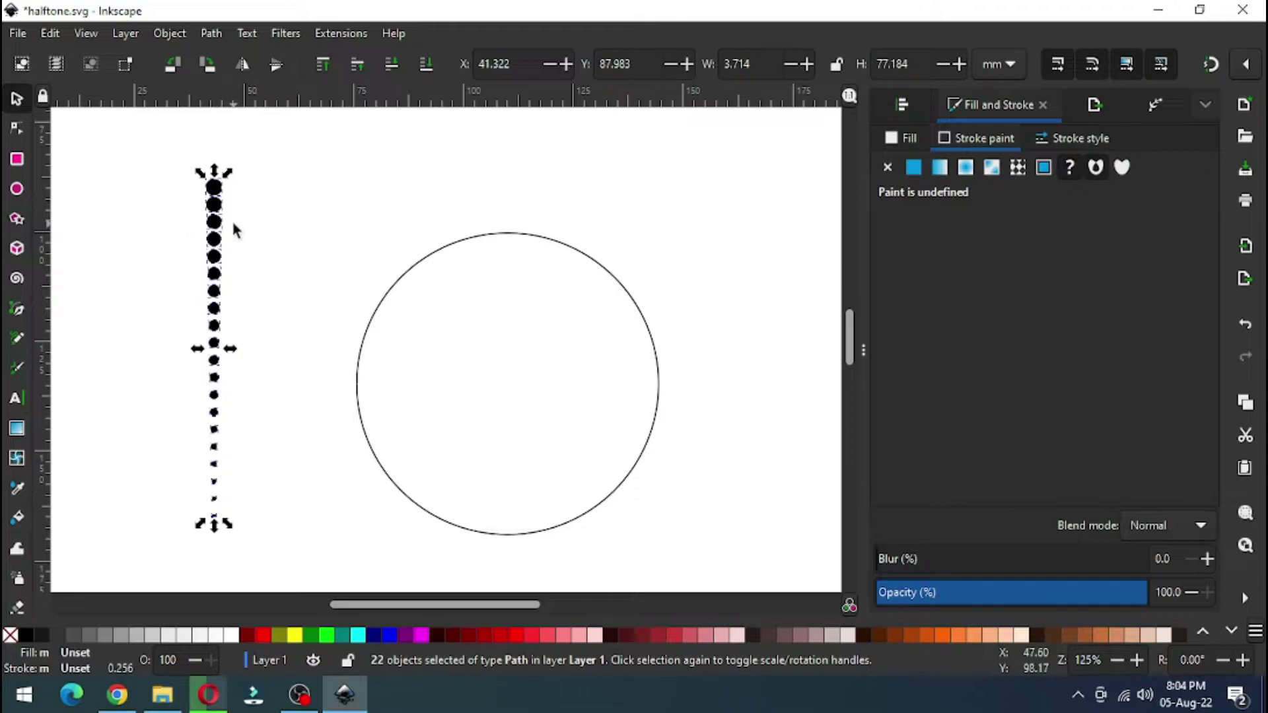
{"action": "left_click", "coordinate": [212, 34]}
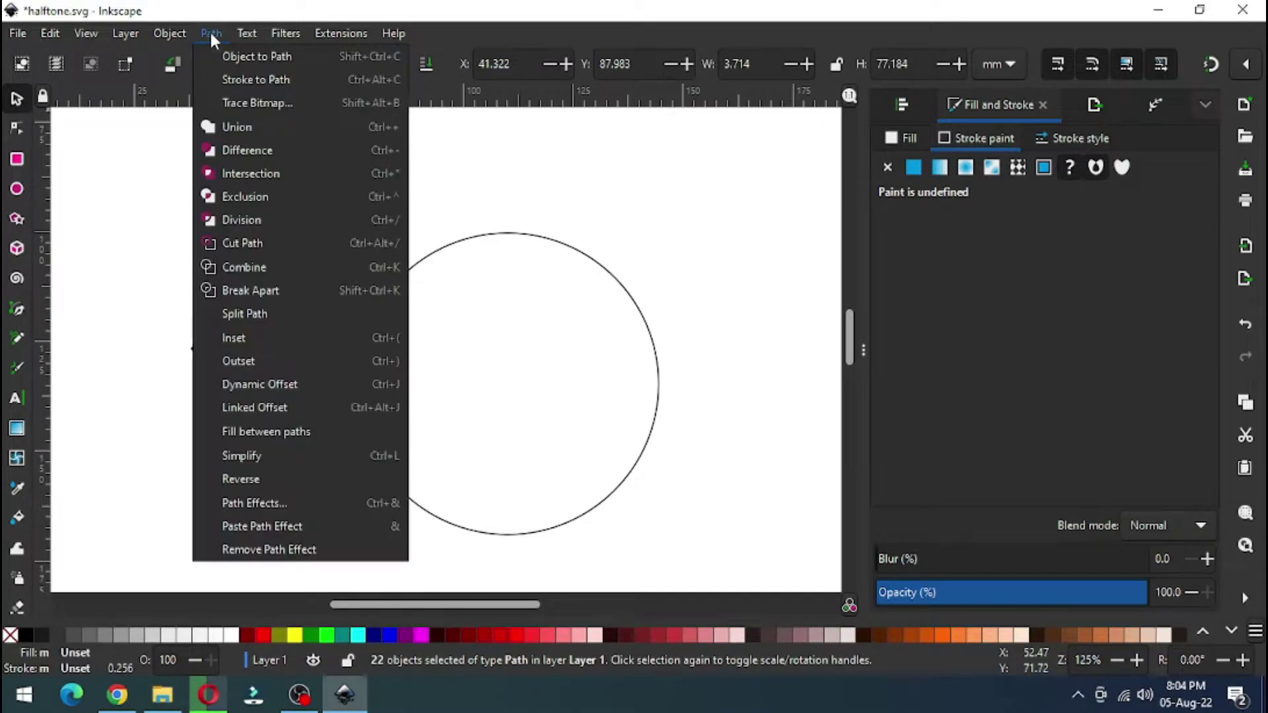
{"action": "left_click", "coordinate": [228, 128]}
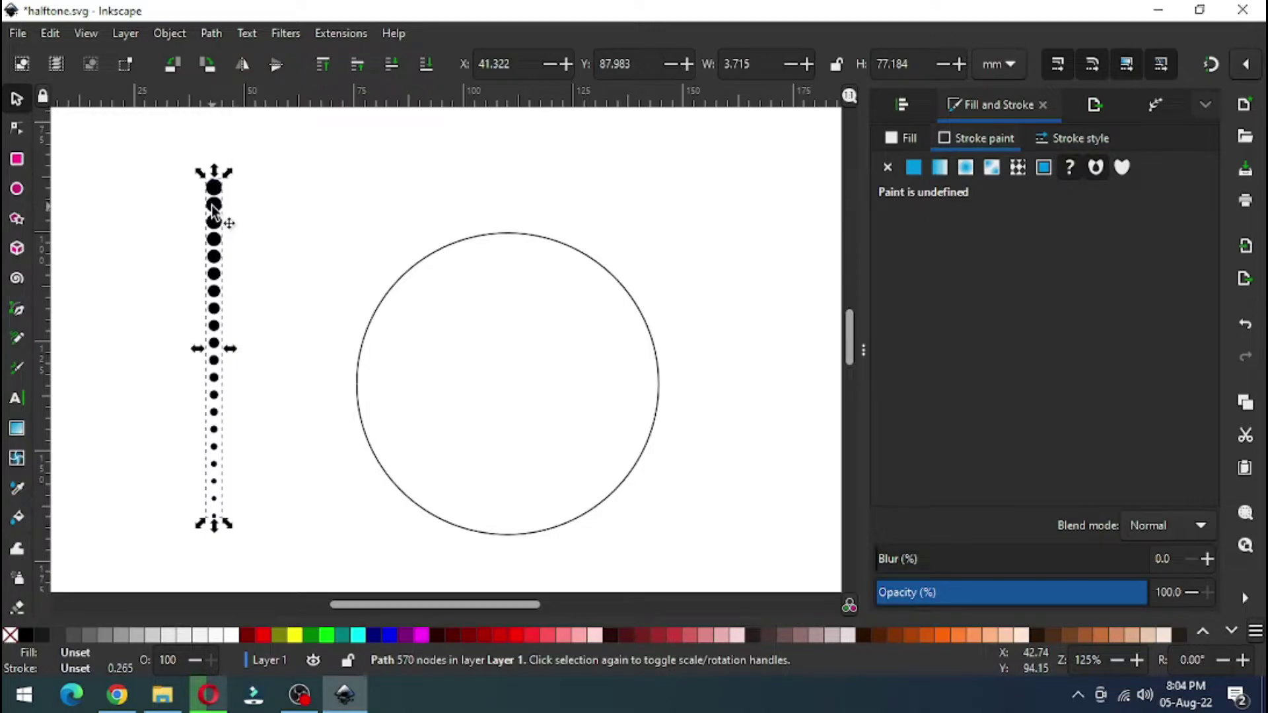
{"action": "key", "text": "Escape"}
- Duplicate the dot column, move the copy horizontally to about X 56.1 mm and save the file
{"action": "right_click", "coordinate": [218, 295]}
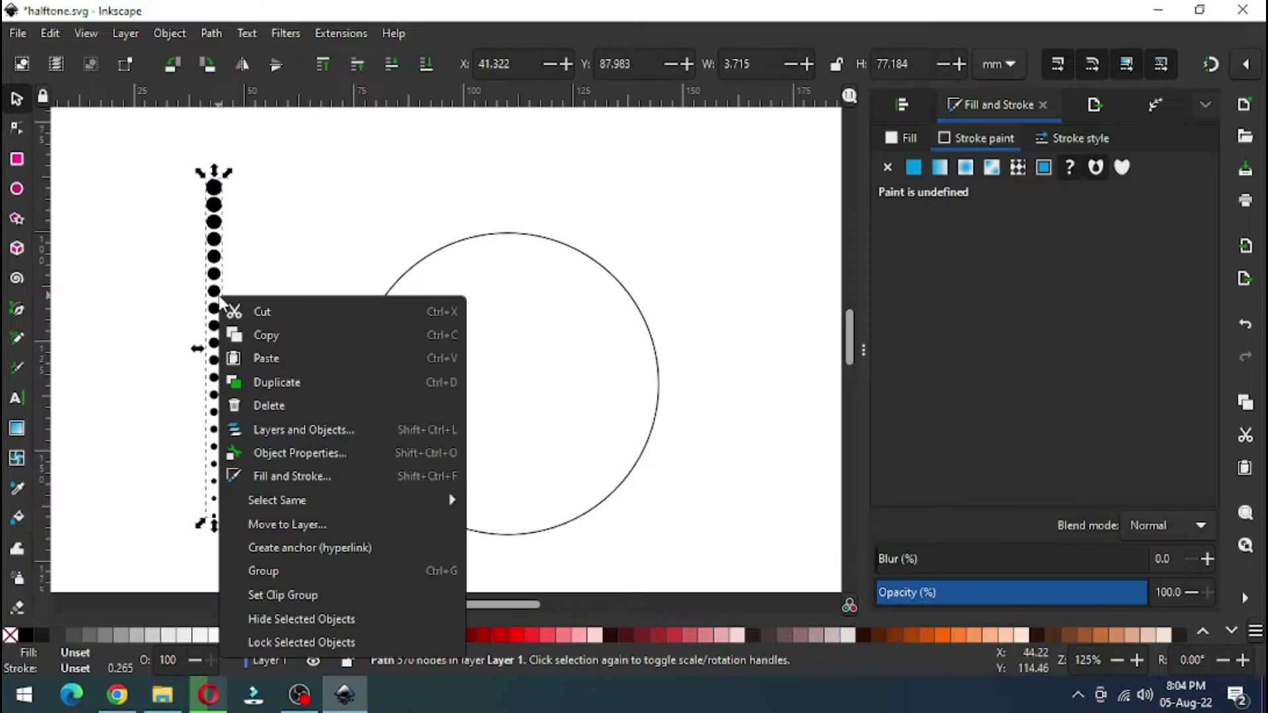
{"action": "left_click", "coordinate": [272, 386]}
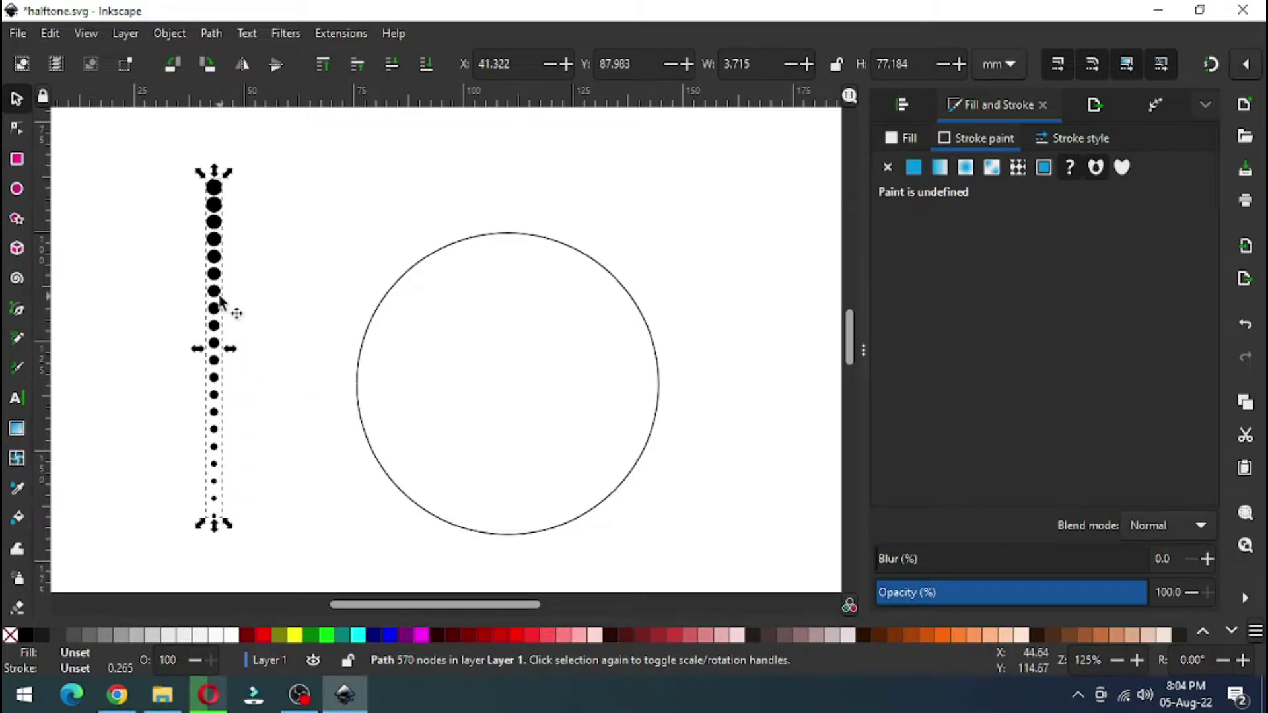
{"action": "left_click_drag", "start_coordinate": [221, 295], "coordinate": [287, 296]}
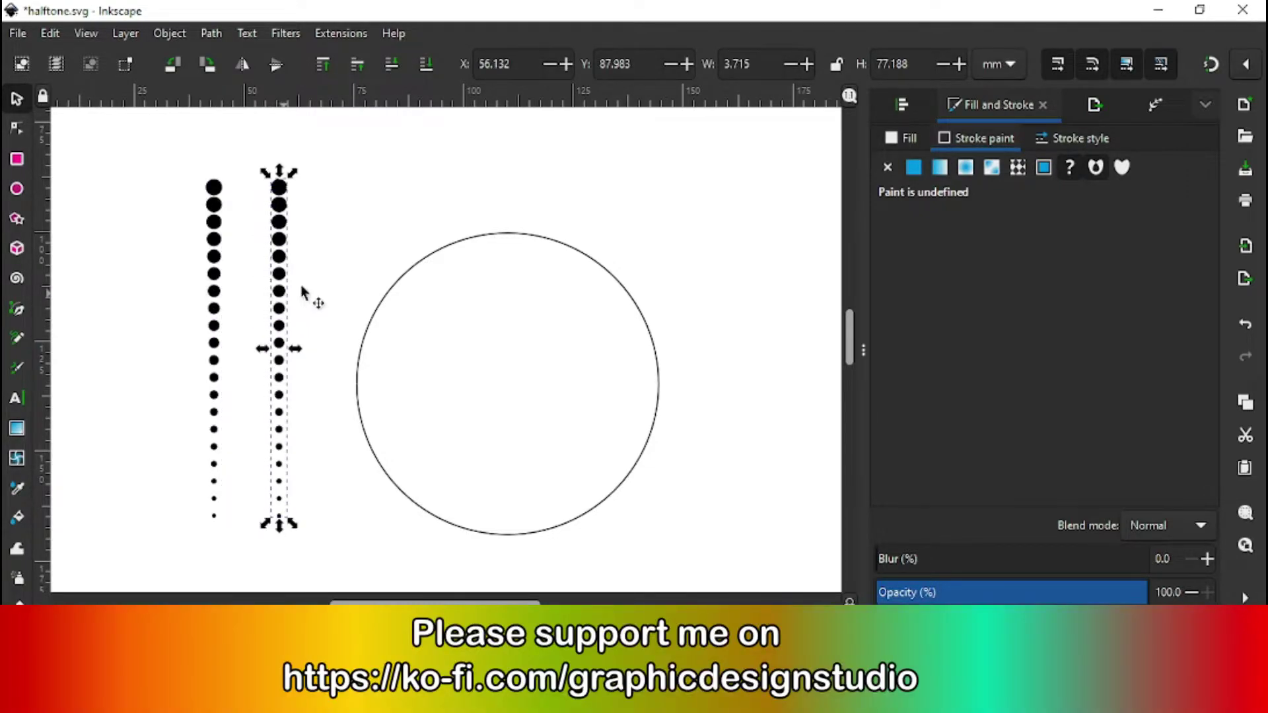
{"action": "left_click", "coordinate": [368, 255]}
{"action": "key", "text": "ctrl+s"}
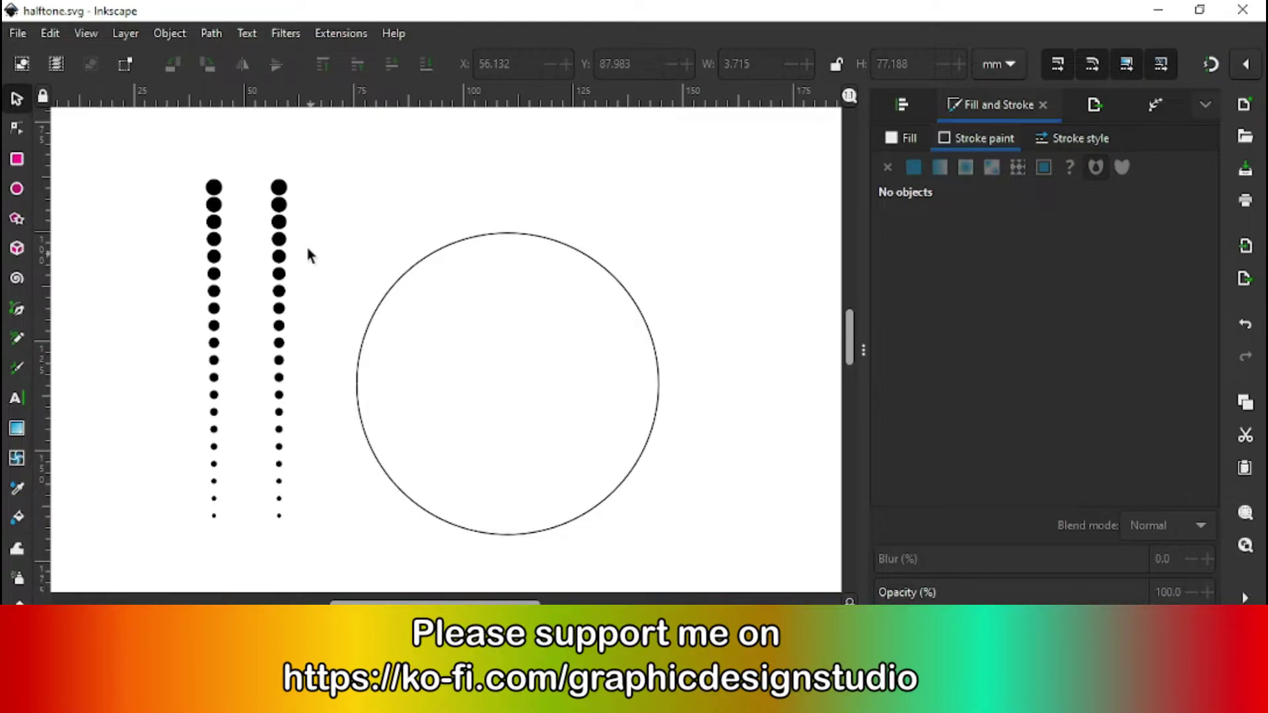
- Apply the copied dot column along the circle's upper half with Pattern along Path, using a single copy, Snake deformation and a vertical pattern
{"action": "left_click", "coordinate": [280, 210]}
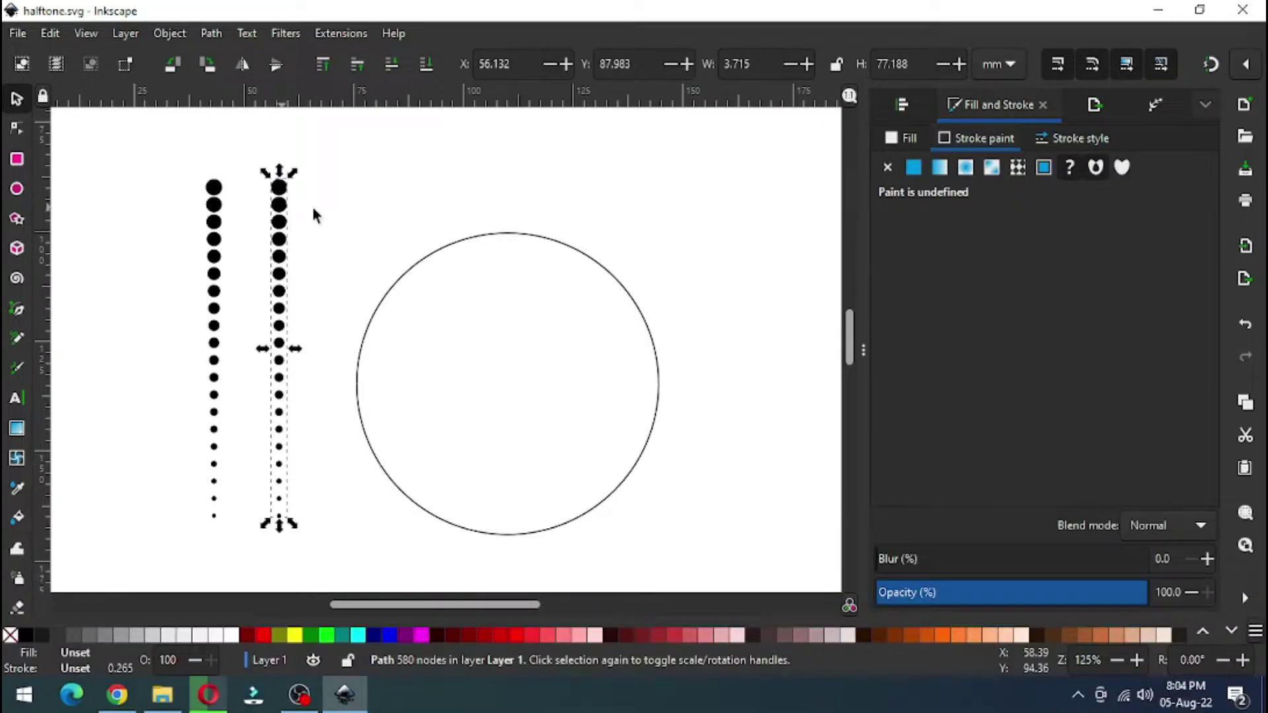
{"action": "left_click", "coordinate": [434, 248], "text": "shift"}
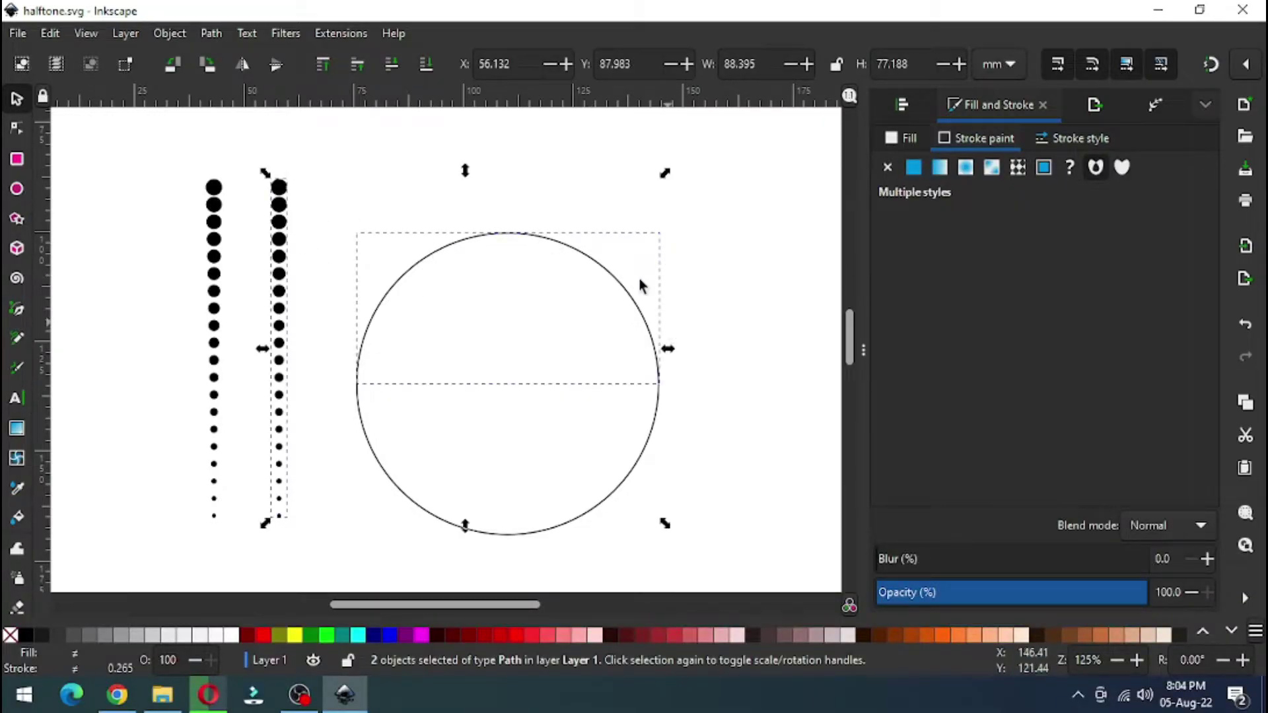
{"action": "left_click", "coordinate": [353, 36]}
{"action": "mouse_move", "coordinate": [378, 228]}
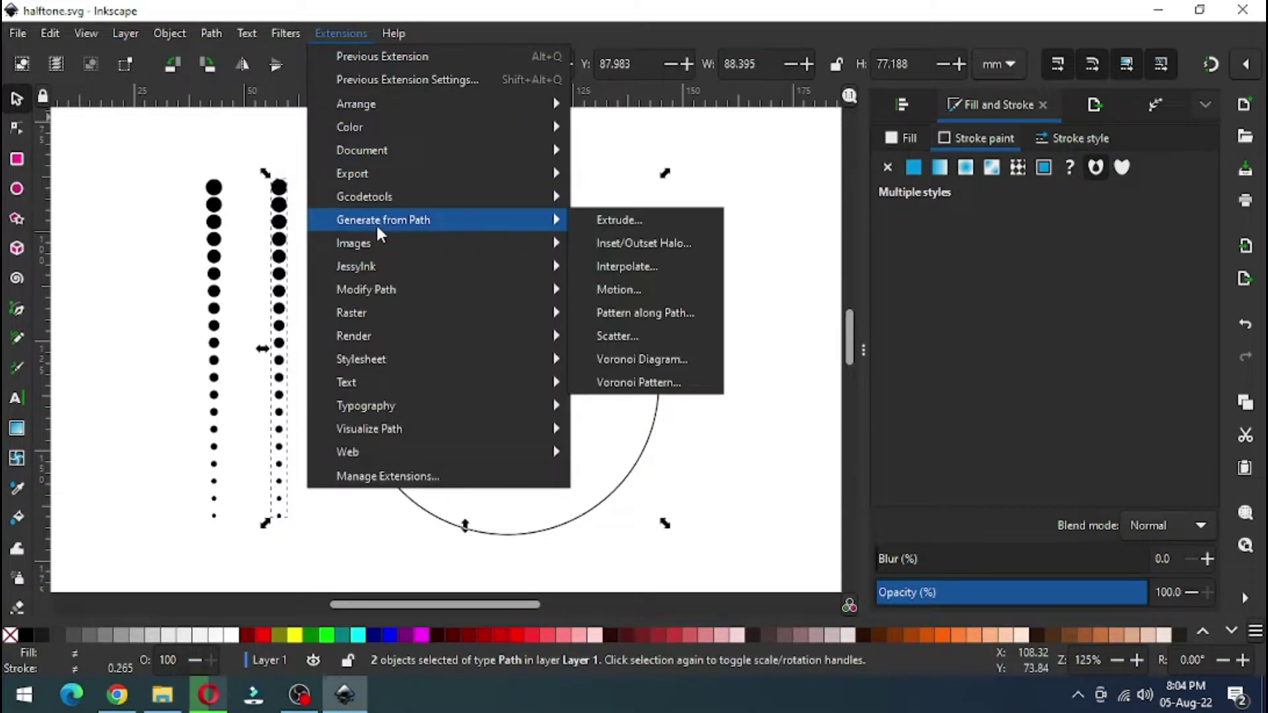
{"action": "left_click", "coordinate": [659, 314]}
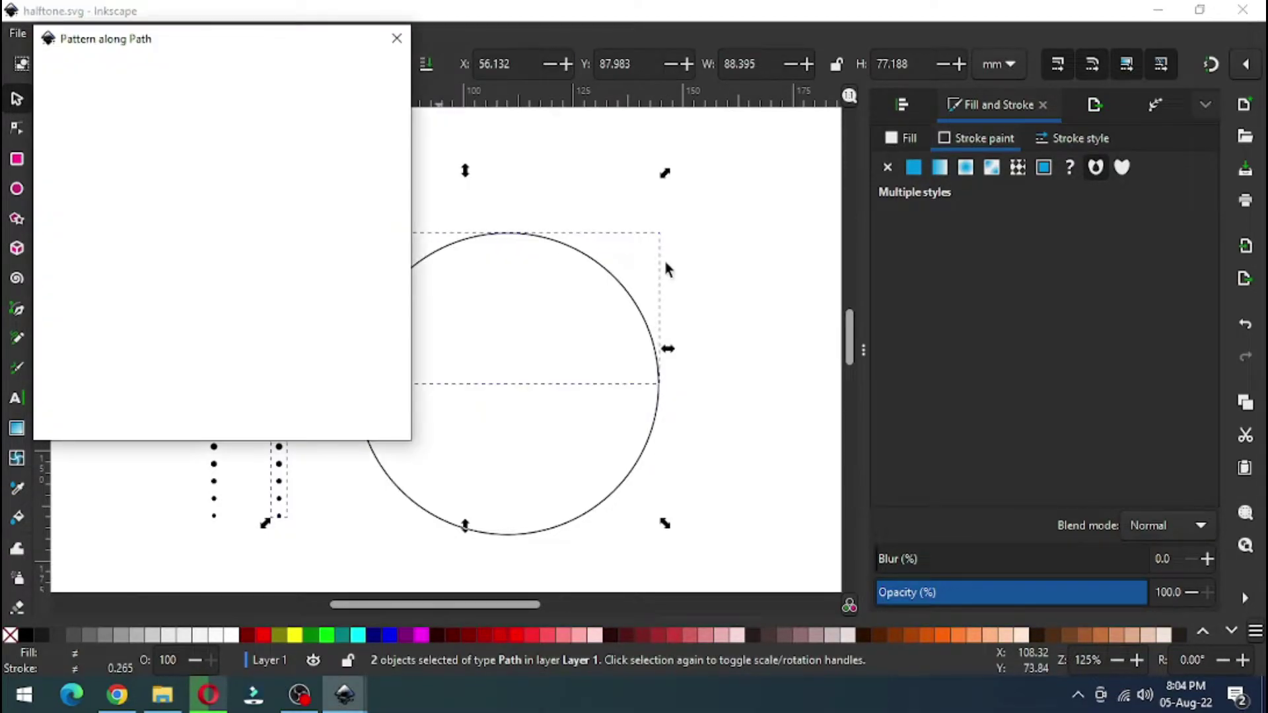
{"action": "left_click_drag", "start_coordinate": [247, 37], "coordinate": [931, 121]}
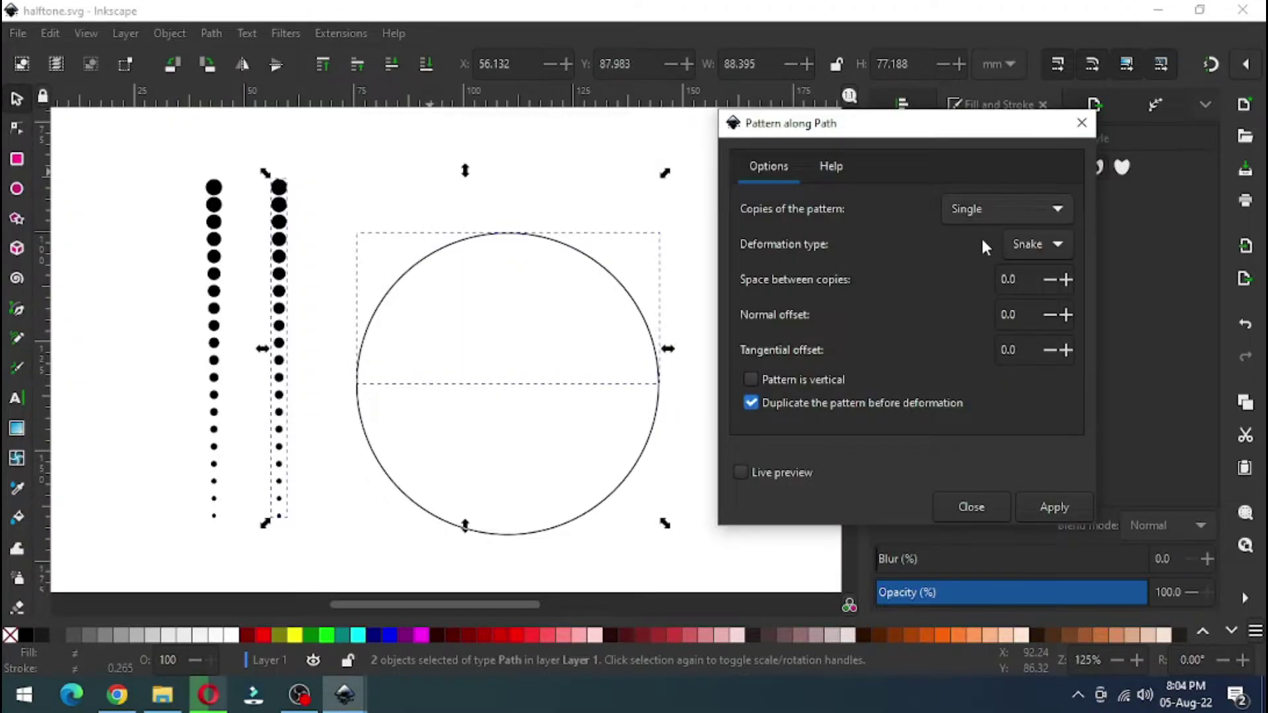
{"action": "left_click", "coordinate": [751, 380]}
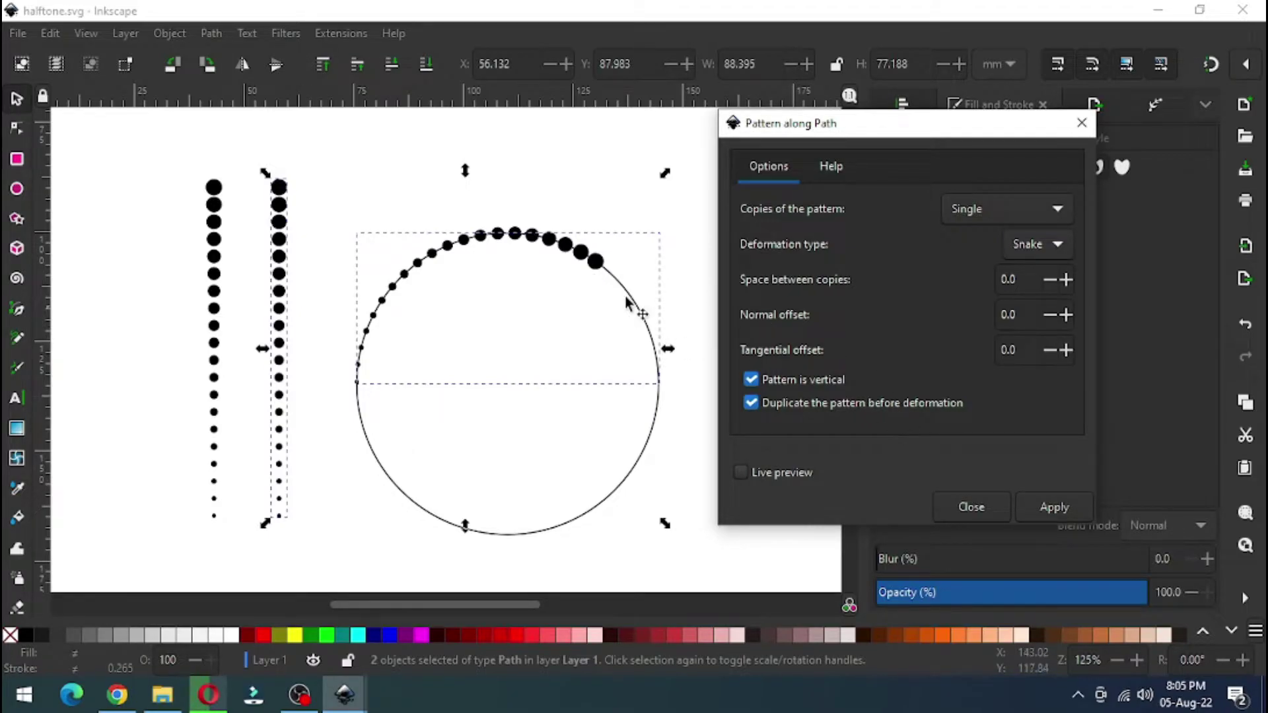
{"action": "left_click", "coordinate": [990, 515]}
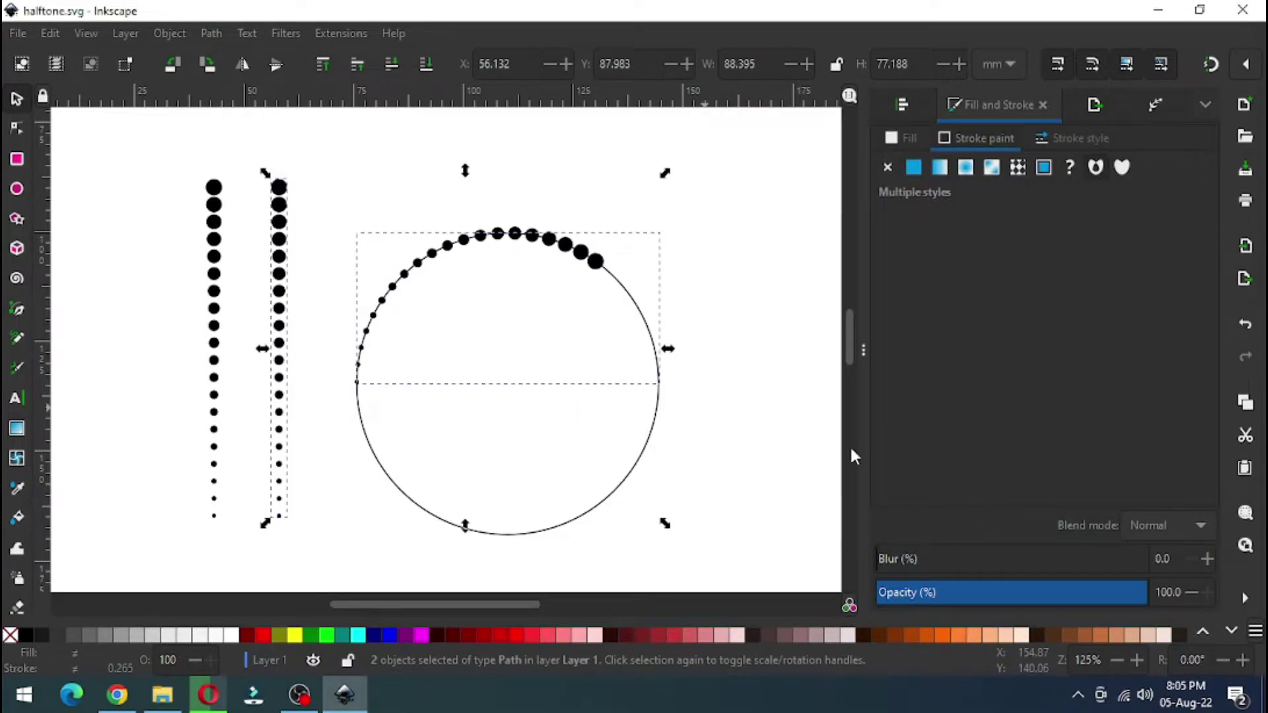
- Delete the dot pattern from the upper arc and shrink both circle halves about their center to about 54.6 mm in diameter
{"action": "left_click", "coordinate": [717, 300]}
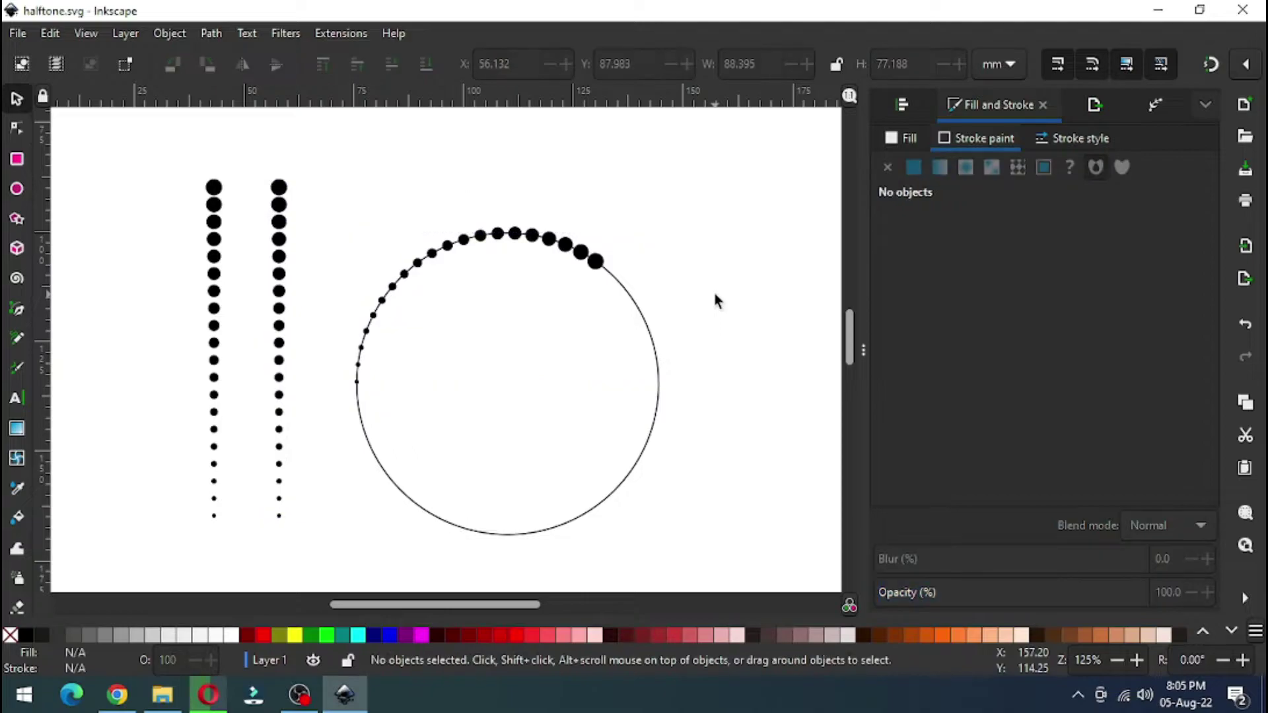
{"action": "left_click", "coordinate": [611, 257]}
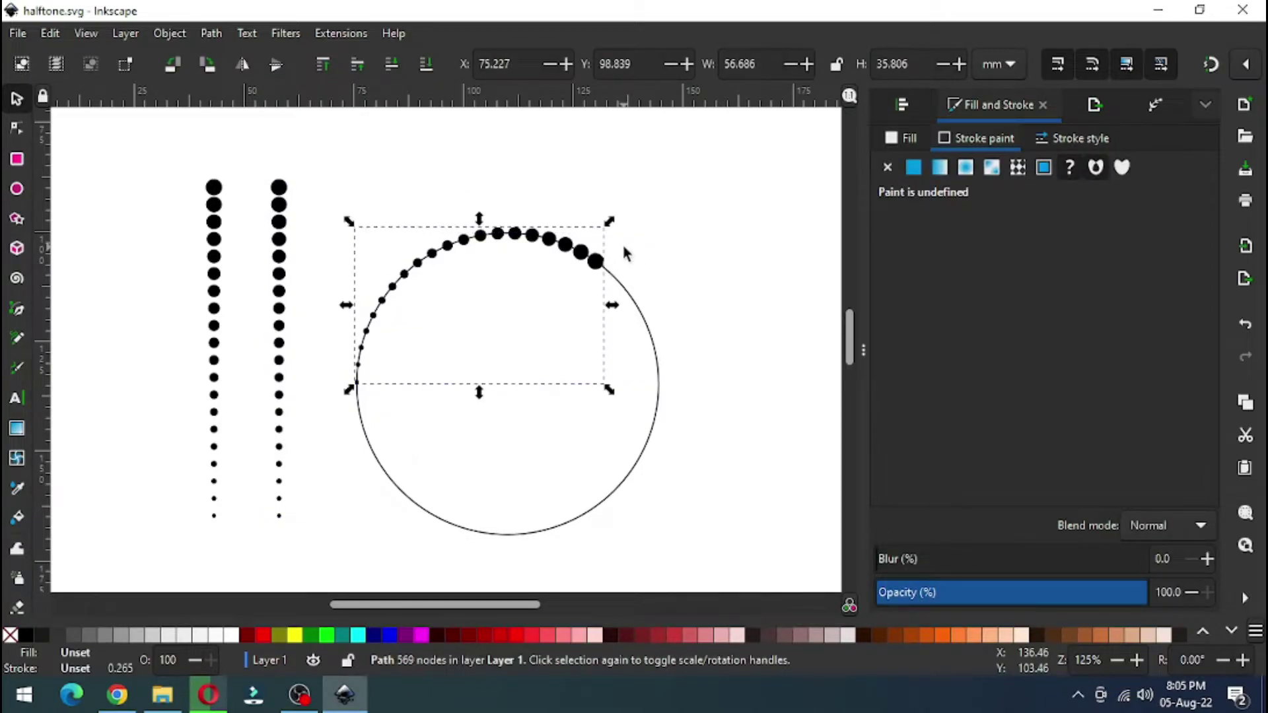
{"action": "key", "text": "Delete"}
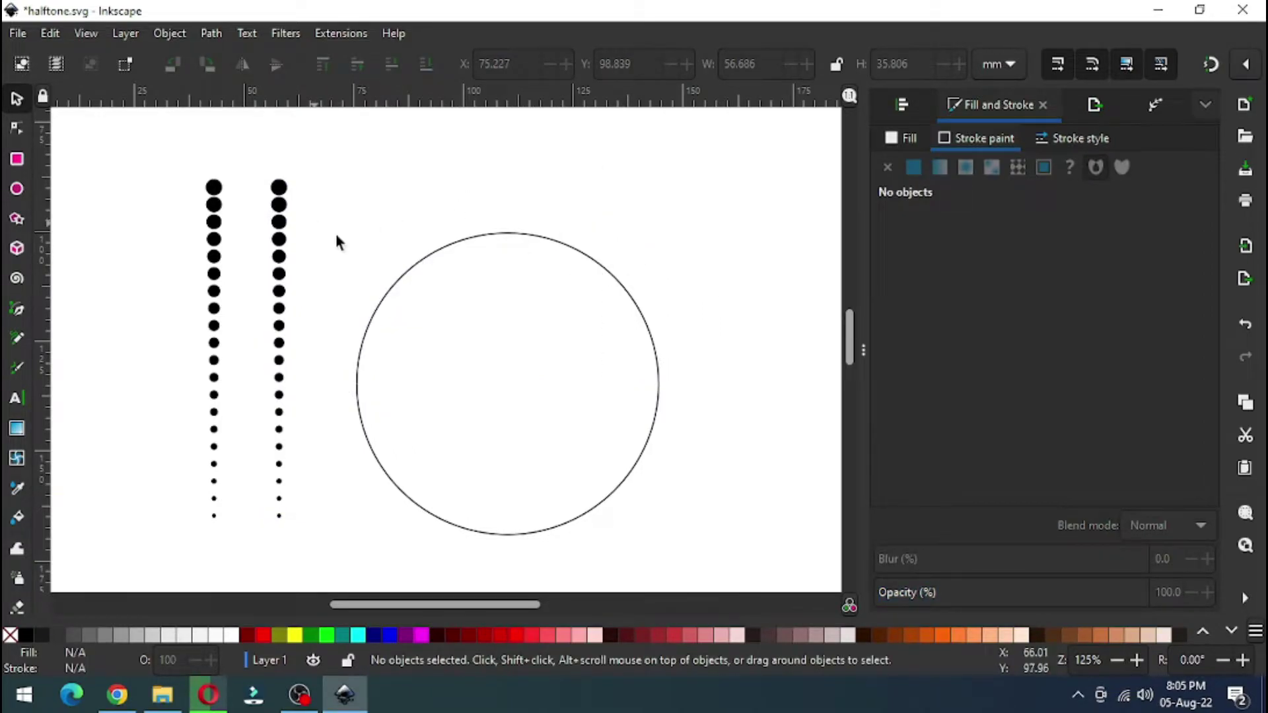
{"action": "left_click_drag", "start_coordinate": [313, 222], "coordinate": [635, 518]}
{"action": "left_click", "coordinate": [671, 346]}
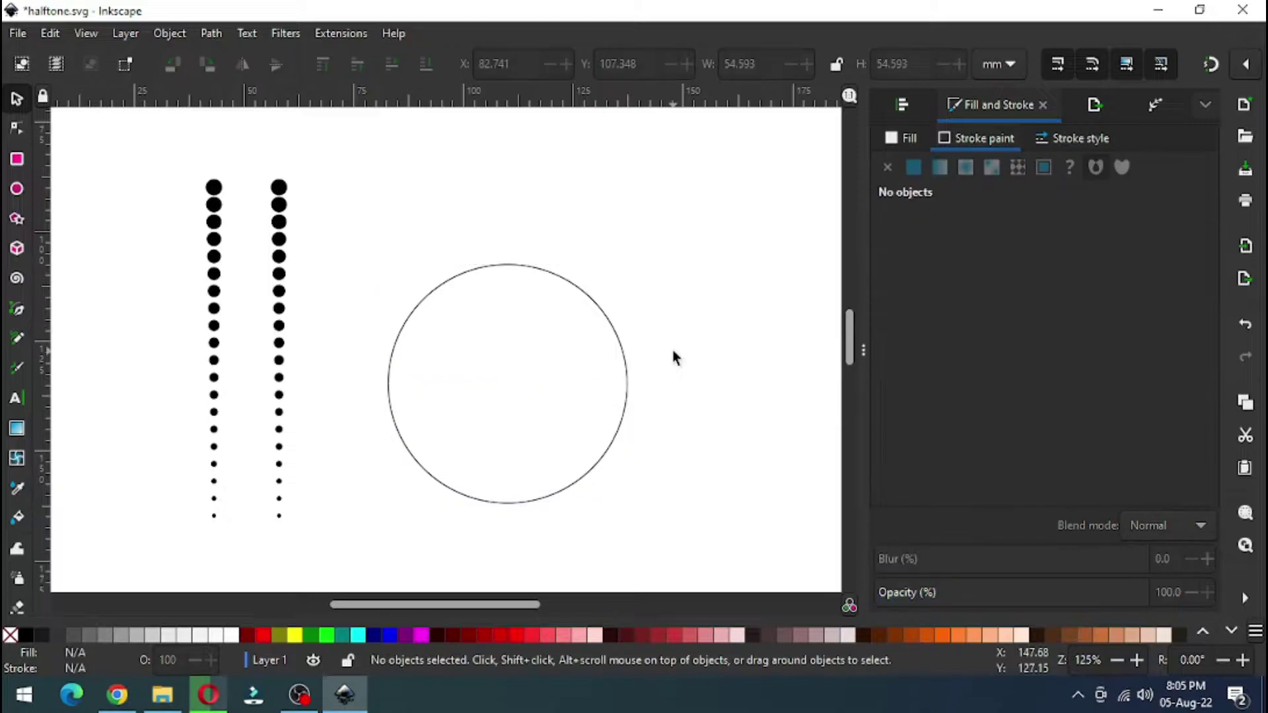
- Preview the copied dot column along the smaller circle's upper half with Pattern along Path as a single, vertical Snake pattern, without applying it
{"action": "left_click", "coordinate": [280, 242]}
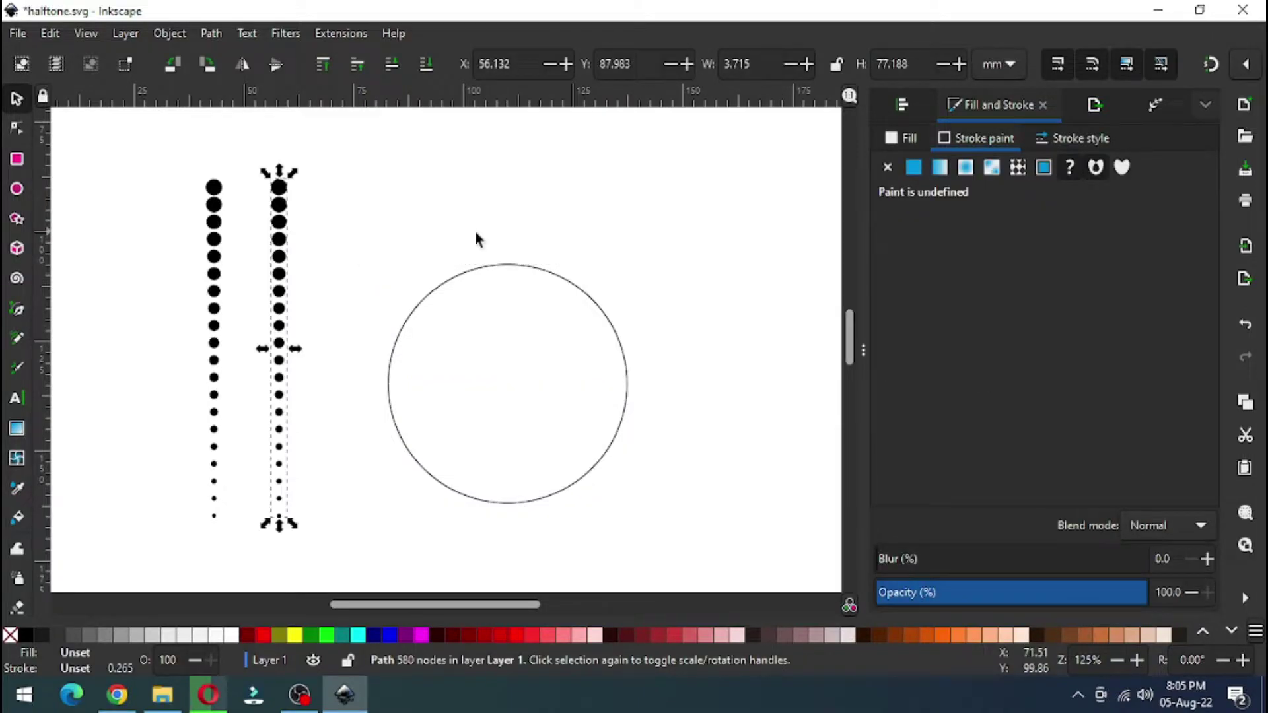
{"action": "left_click", "coordinate": [493, 264], "text": "shift"}
{"action": "left_click", "coordinate": [341, 33]}
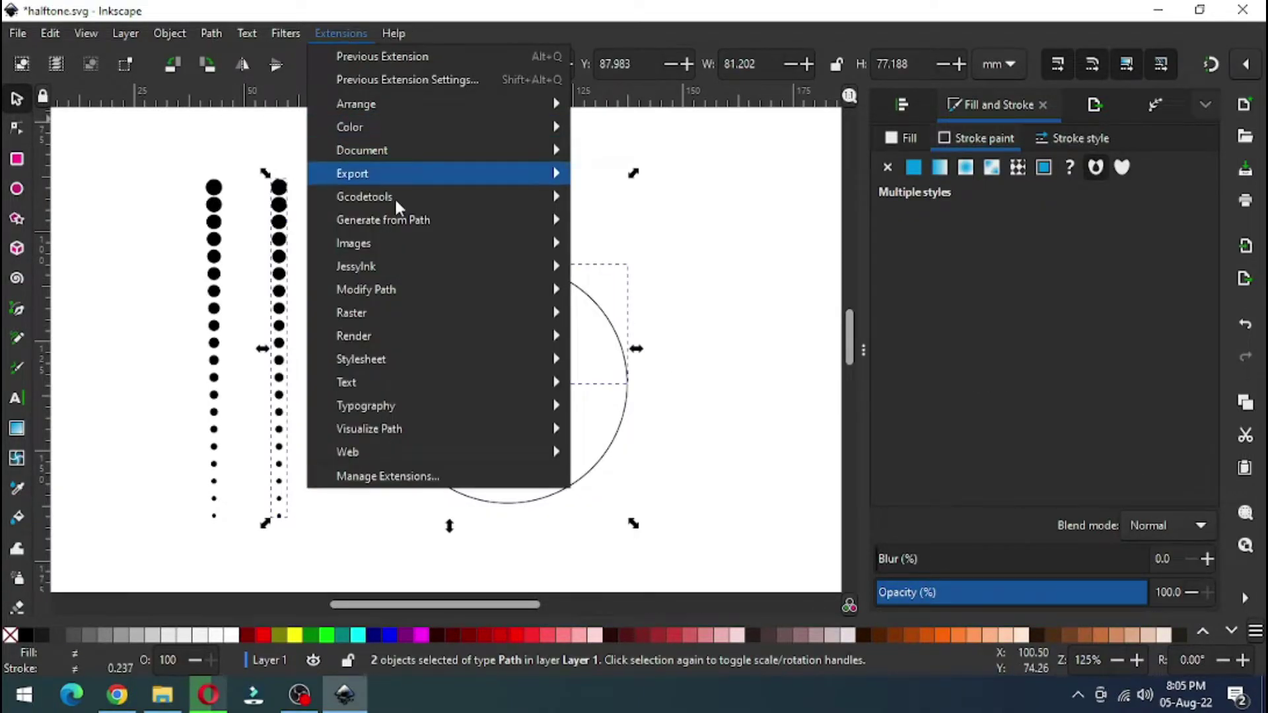
{"action": "mouse_move", "coordinate": [401, 222]}
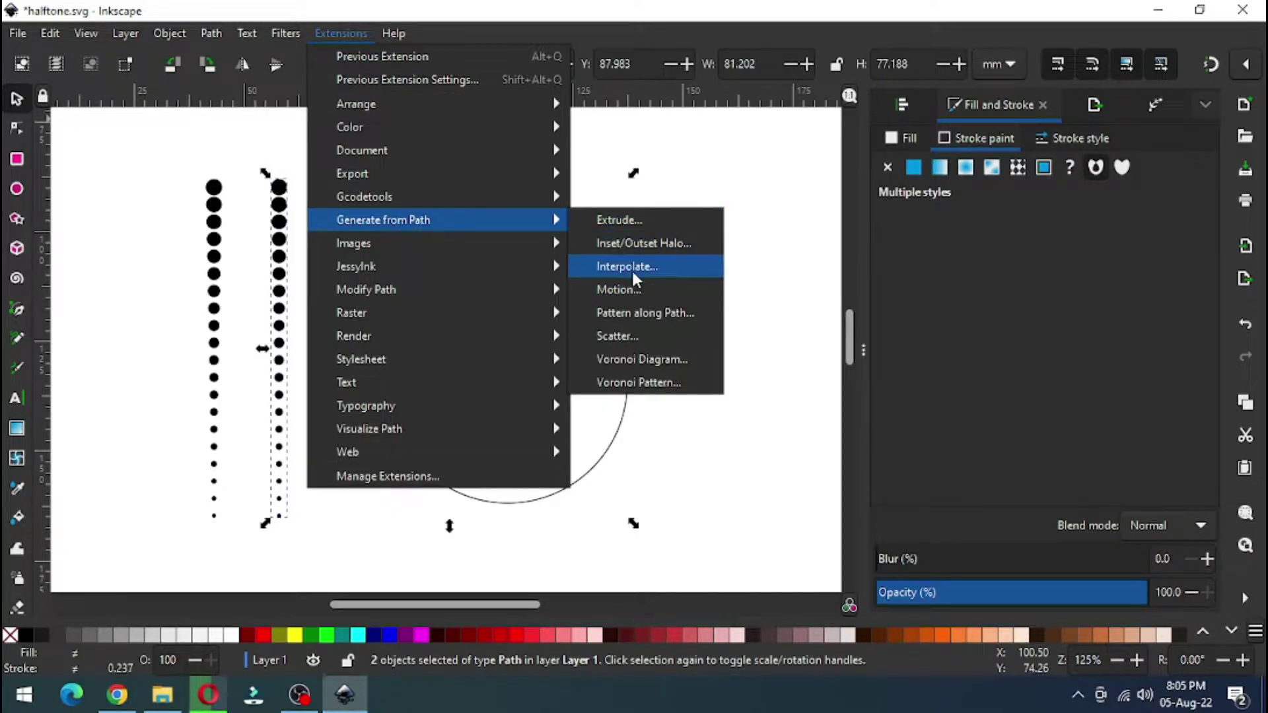
{"action": "left_click", "coordinate": [644, 315]}
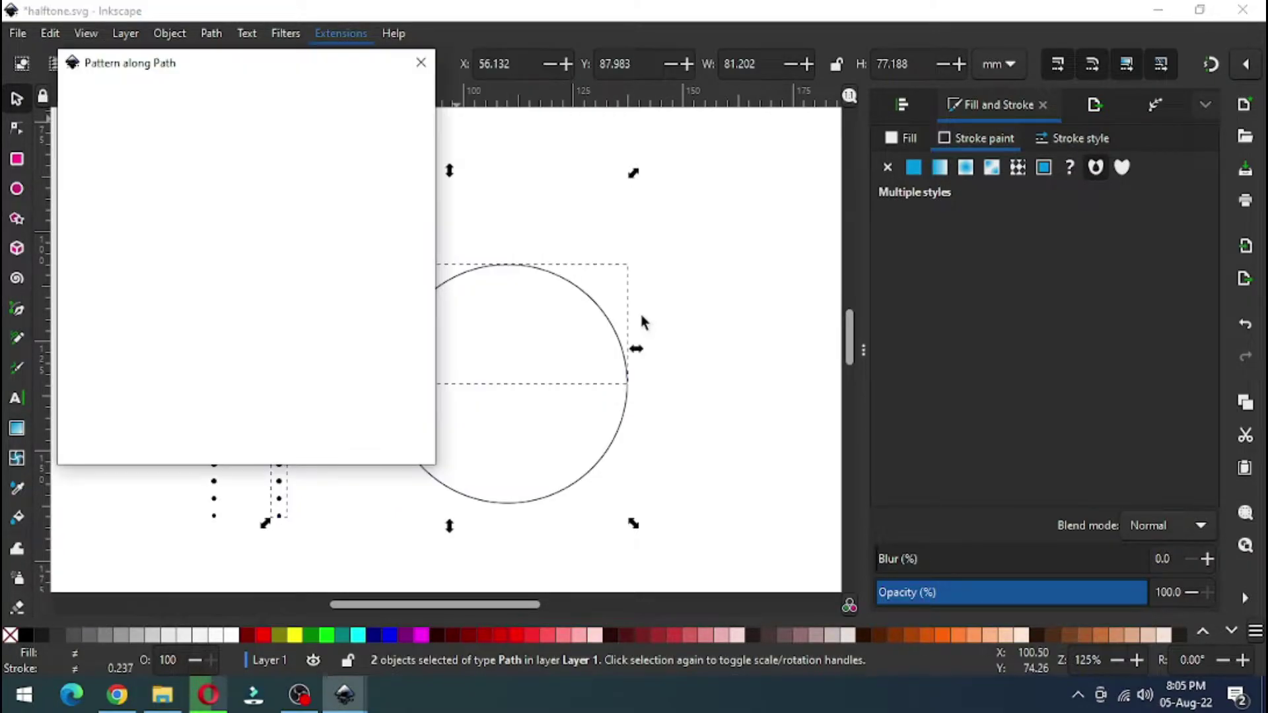
{"action": "mouse_move", "coordinate": [244, 69]}
{"action": "left_mouse_down"}
{"action": "mouse_move", "coordinate": [822, 165]}
{"action": "mouse_move", "coordinate": [869, 157]}
{"action": "left_mouse_up"}
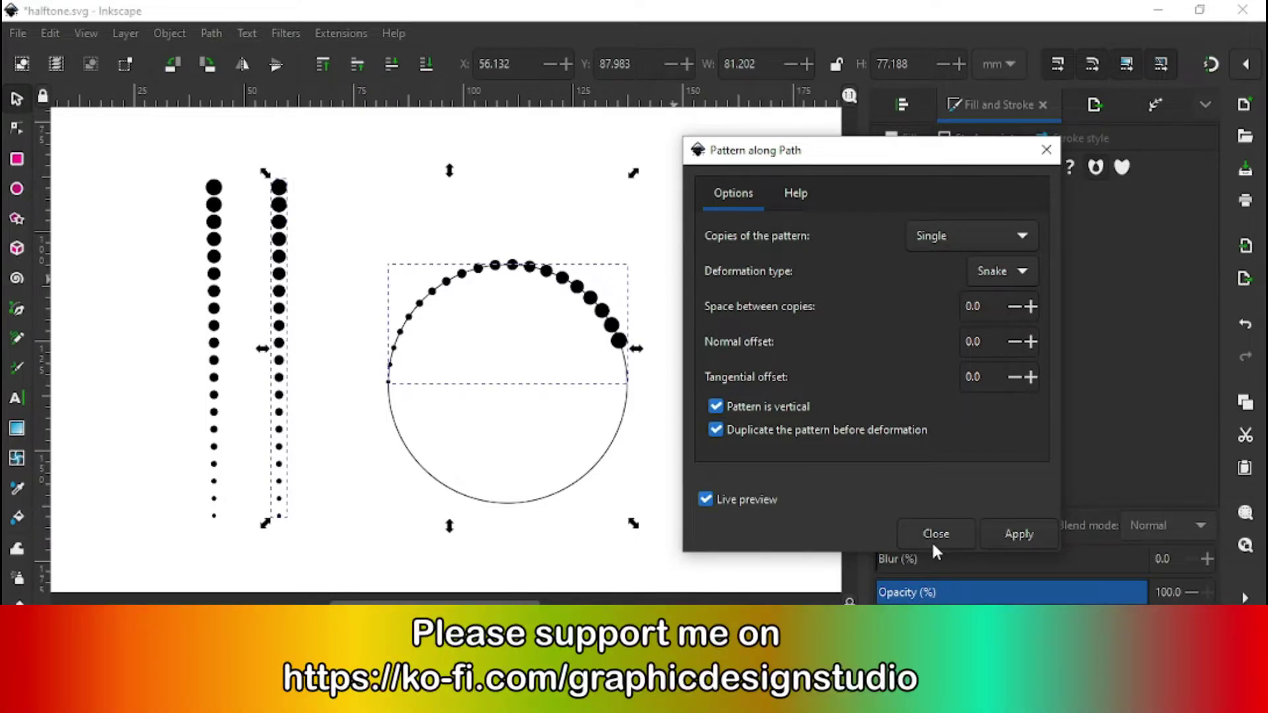
{"action": "left_click", "coordinate": [931, 540]}
{"action": "left_click", "coordinate": [671, 439]}
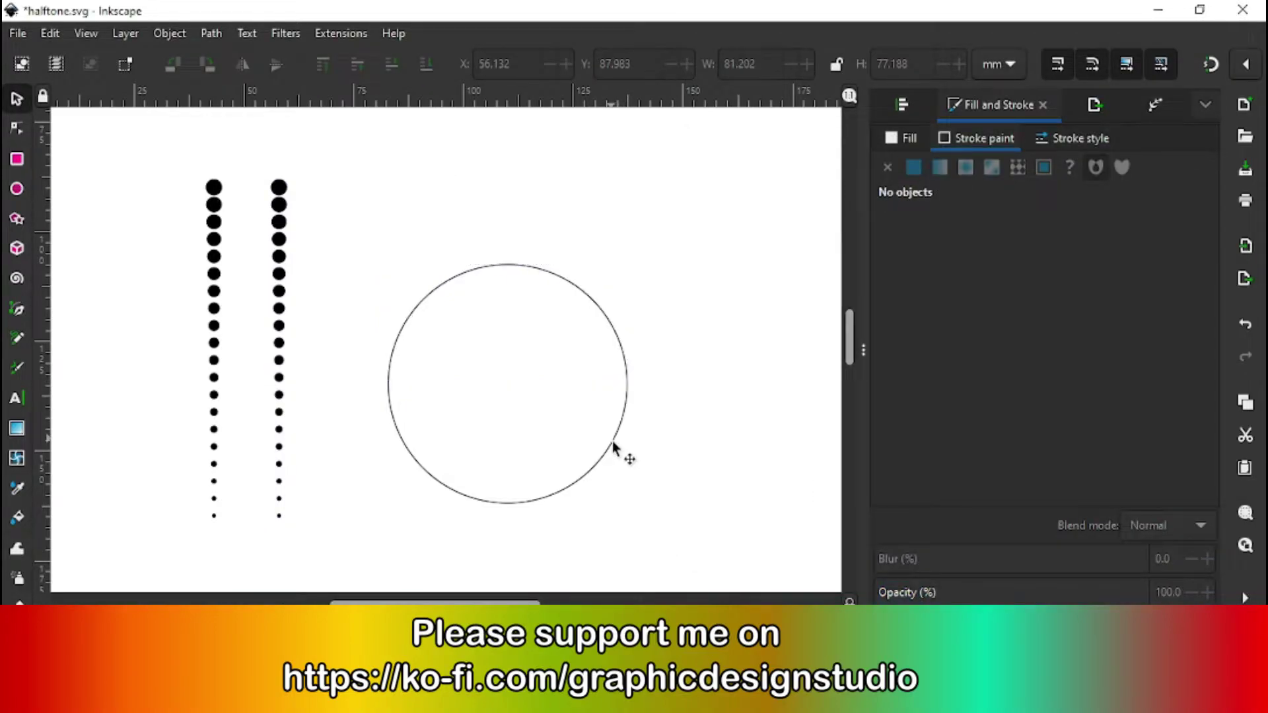
- Shrink both circle halves about their center to about 52.5 mm in diameter
{"action": "left_click", "coordinate": [615, 443]}
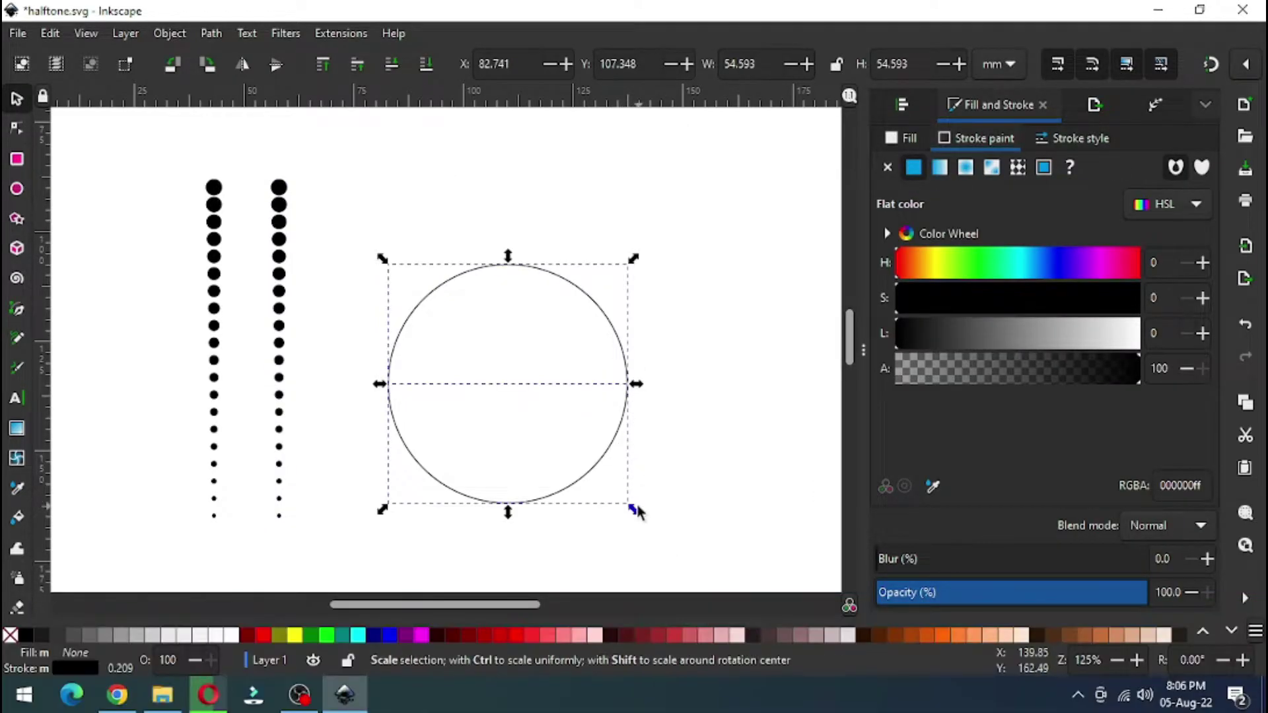
{"action": "left_click_drag", "start_coordinate": [634, 510], "coordinate": [631, 518]}
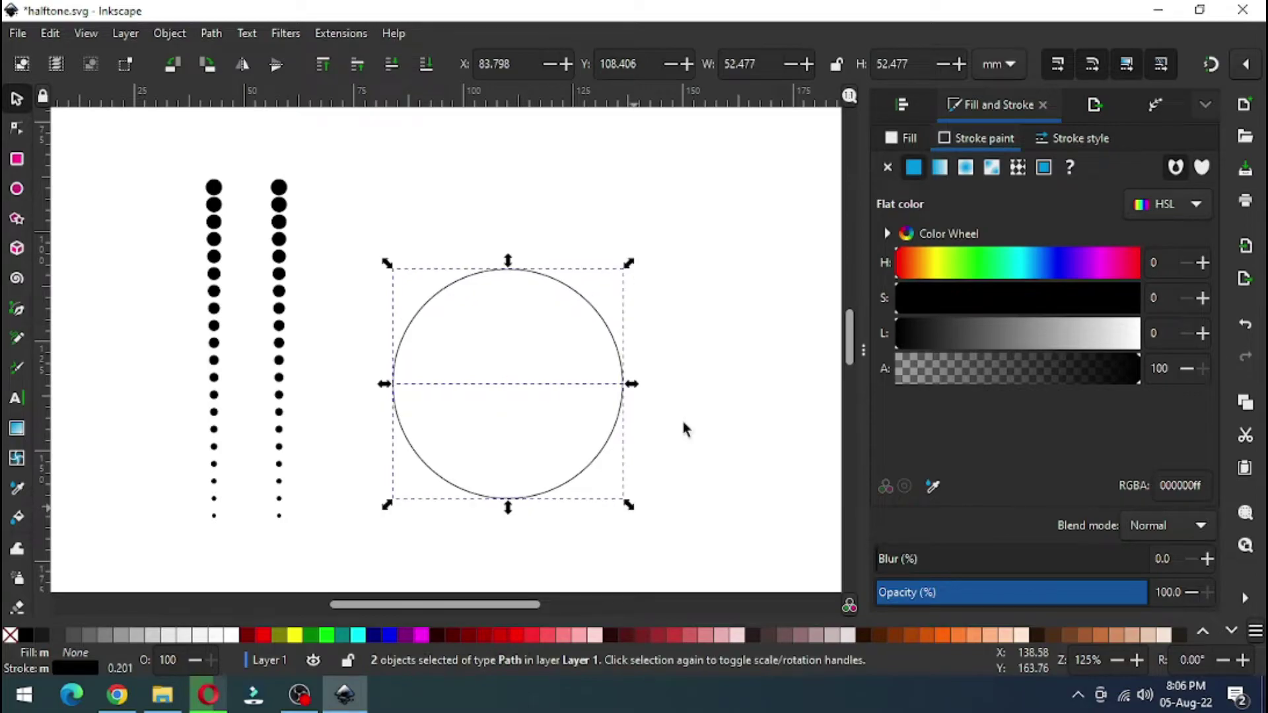
{"action": "left_click", "coordinate": [399, 214]}
- Use Pattern along Path to bend the copied dot column along the circle's upper half as a single, vertical Snake pattern
{"action": "left_click", "coordinate": [277, 218]}
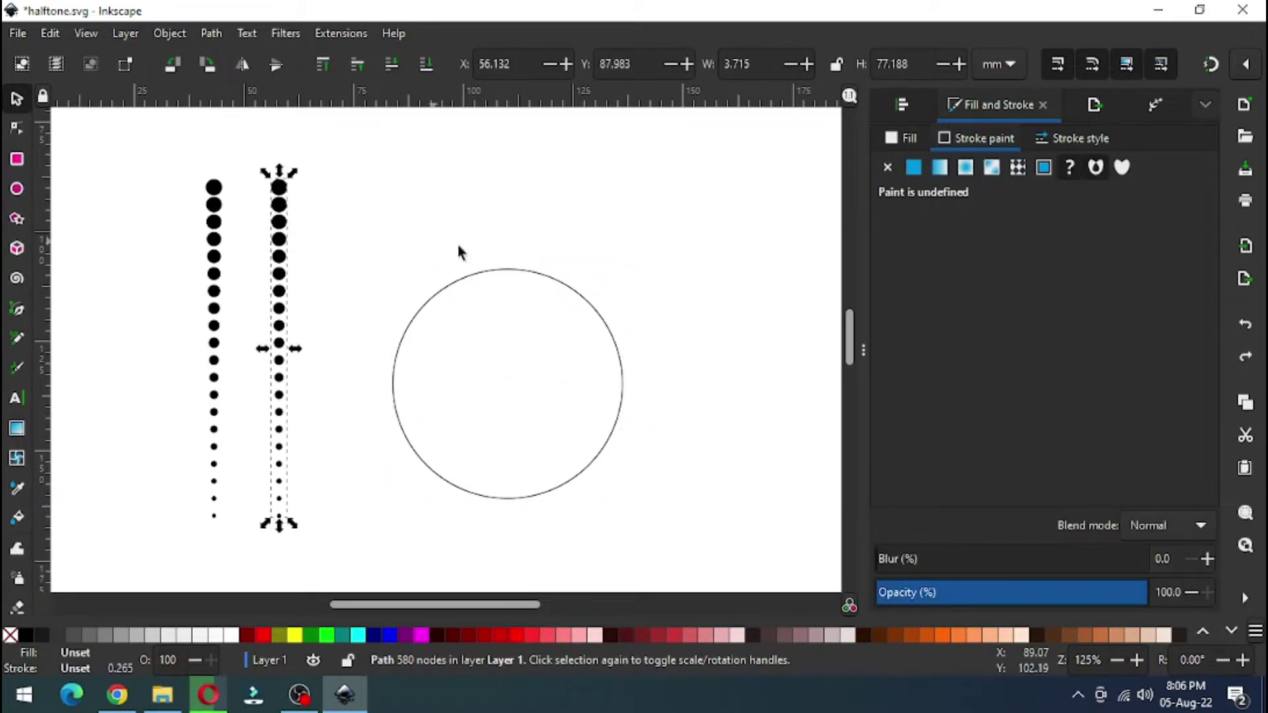
{"action": "left_click", "coordinate": [489, 269], "text": "shift"}
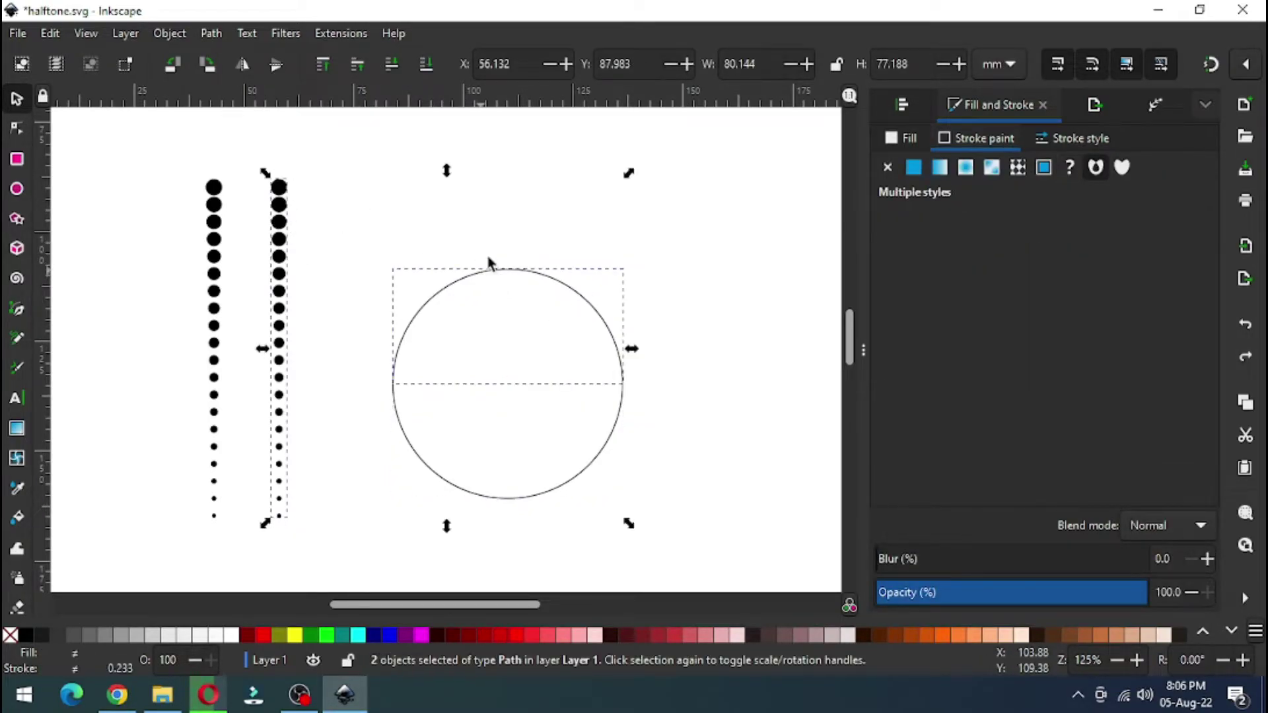
{"action": "left_click", "coordinate": [349, 34]}
{"action": "mouse_move", "coordinate": [385, 220]}
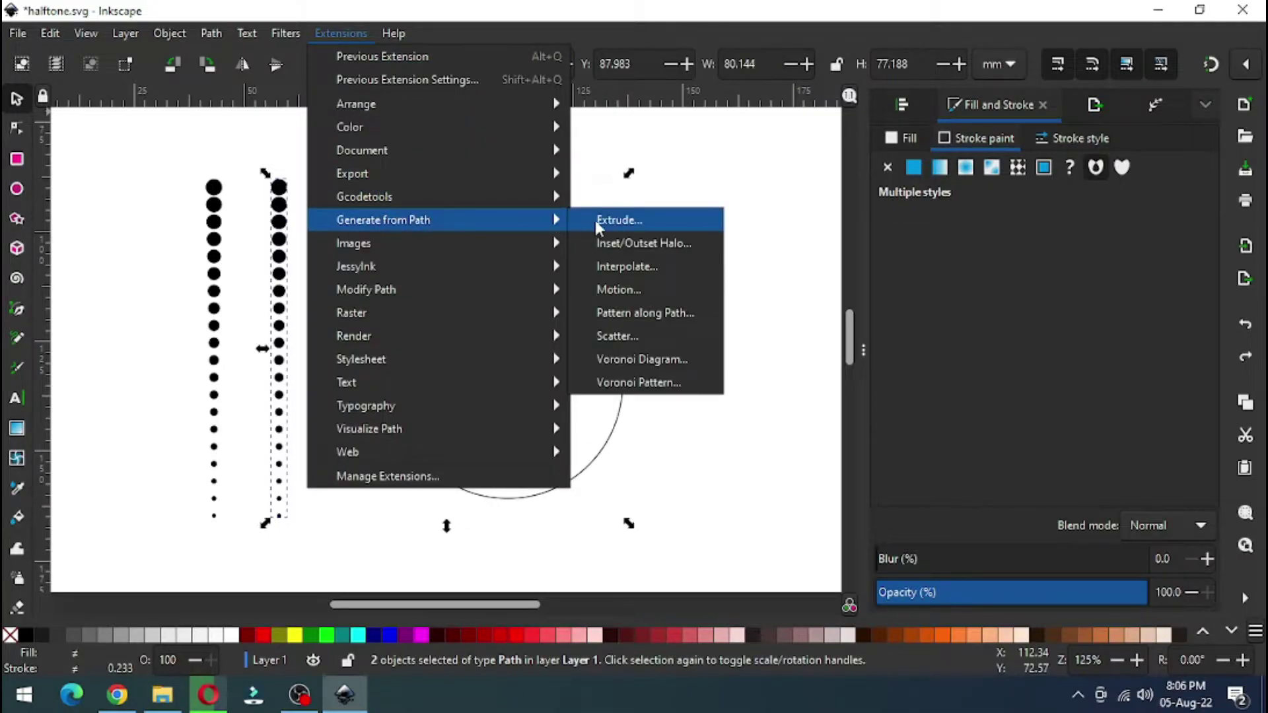
{"action": "left_click", "coordinate": [644, 313]}
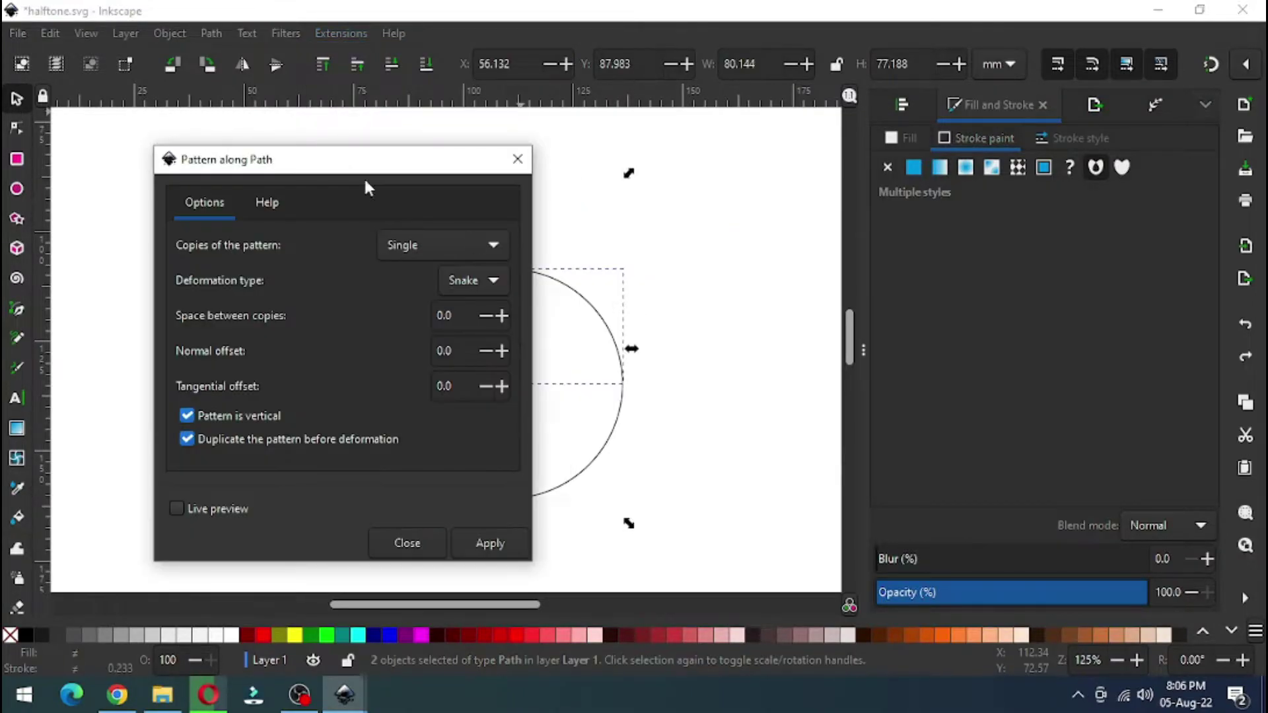
{"action": "left_click_drag", "start_coordinate": [339, 164], "coordinate": [852, 135]}
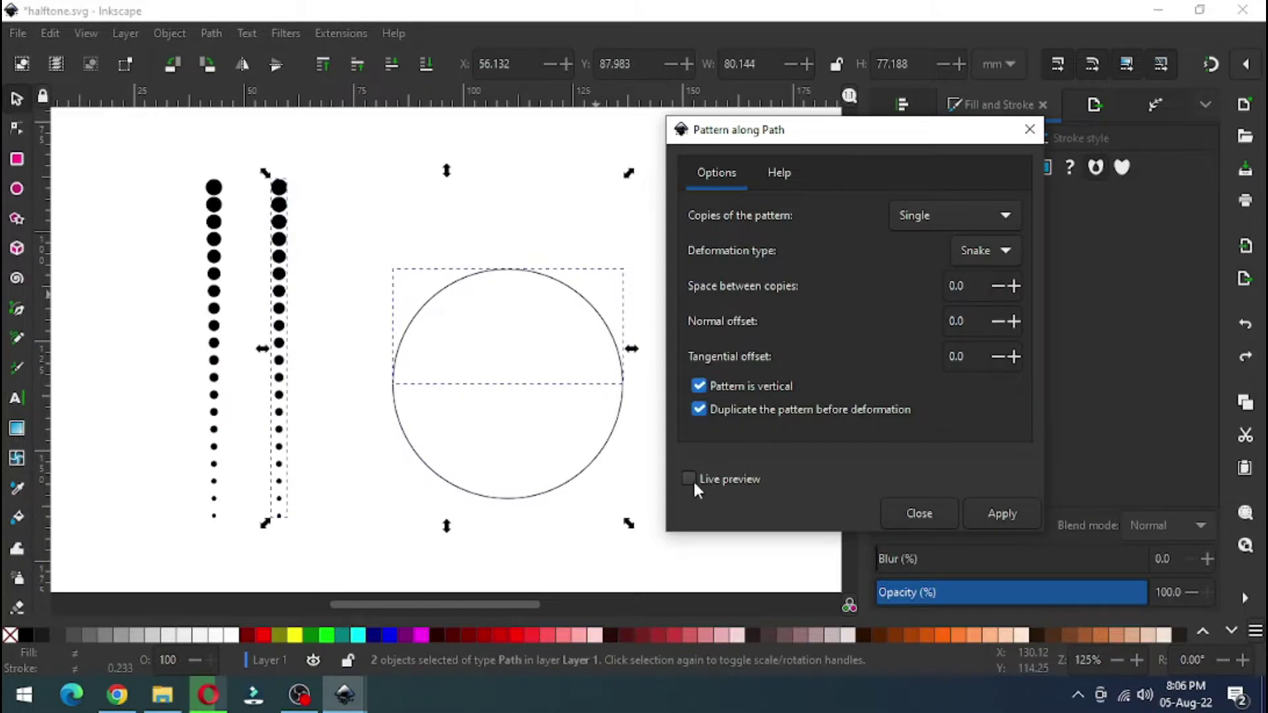
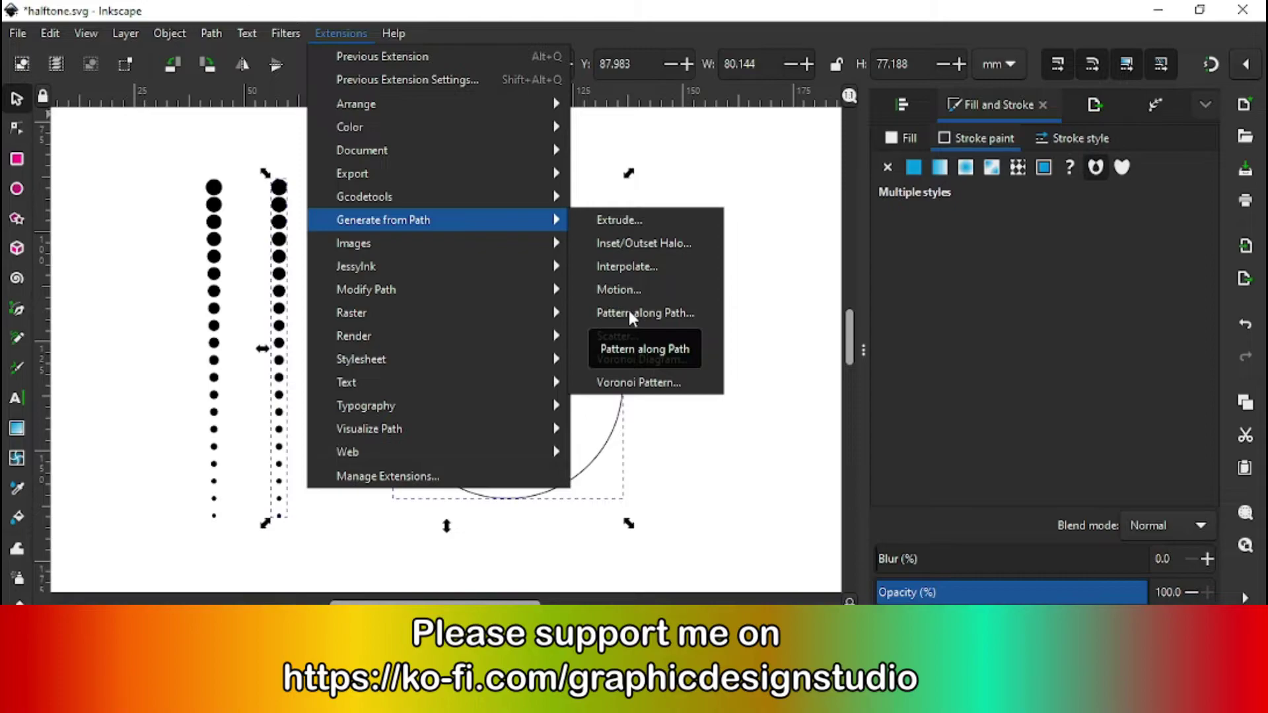
- Apply the copied dot column along the circle's lower half as a single, vertical Snake pattern and save the file
{"action": "left_click", "coordinate": [629, 311]}
{"action": "left_click_drag", "start_coordinate": [287, 47], "coordinate": [898, 113]}
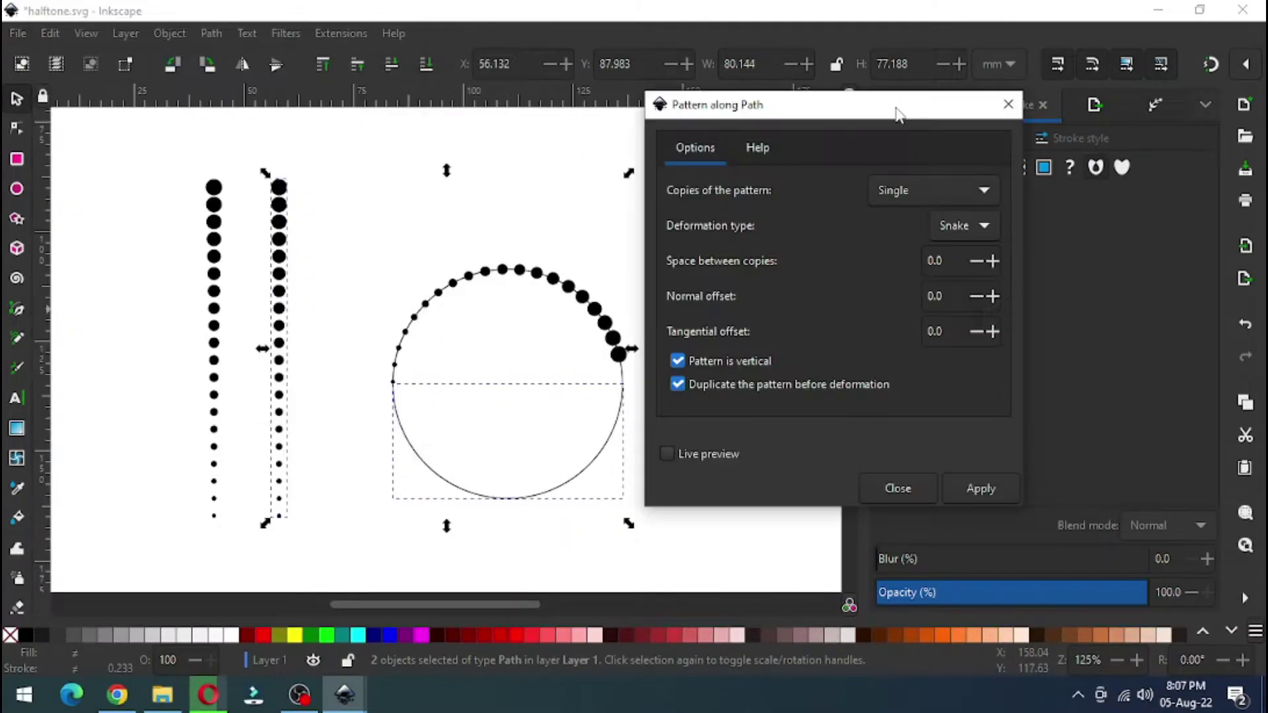
{"action": "left_click", "coordinate": [668, 455]}
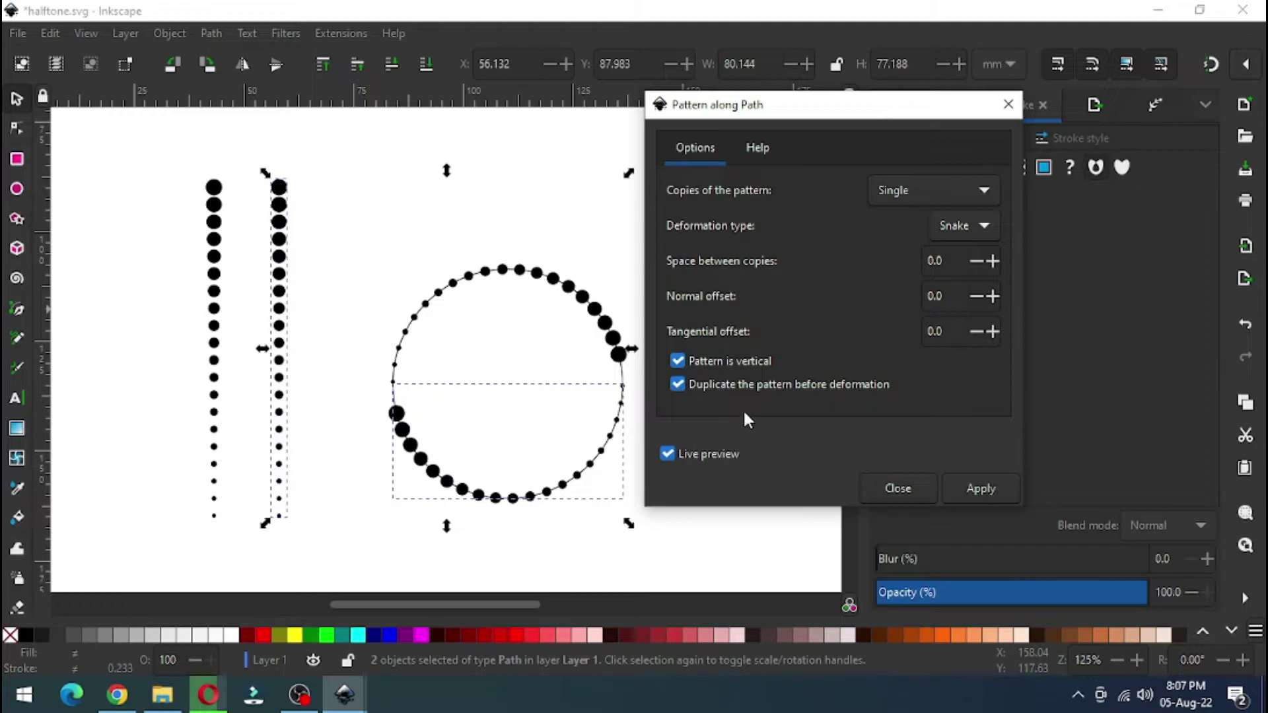
{"action": "left_click", "coordinate": [986, 489]}
{"action": "left_click", "coordinate": [889, 488]}
{"action": "left_click", "coordinate": [696, 382]}
{"action": "key", "text": "ctrl+s"}
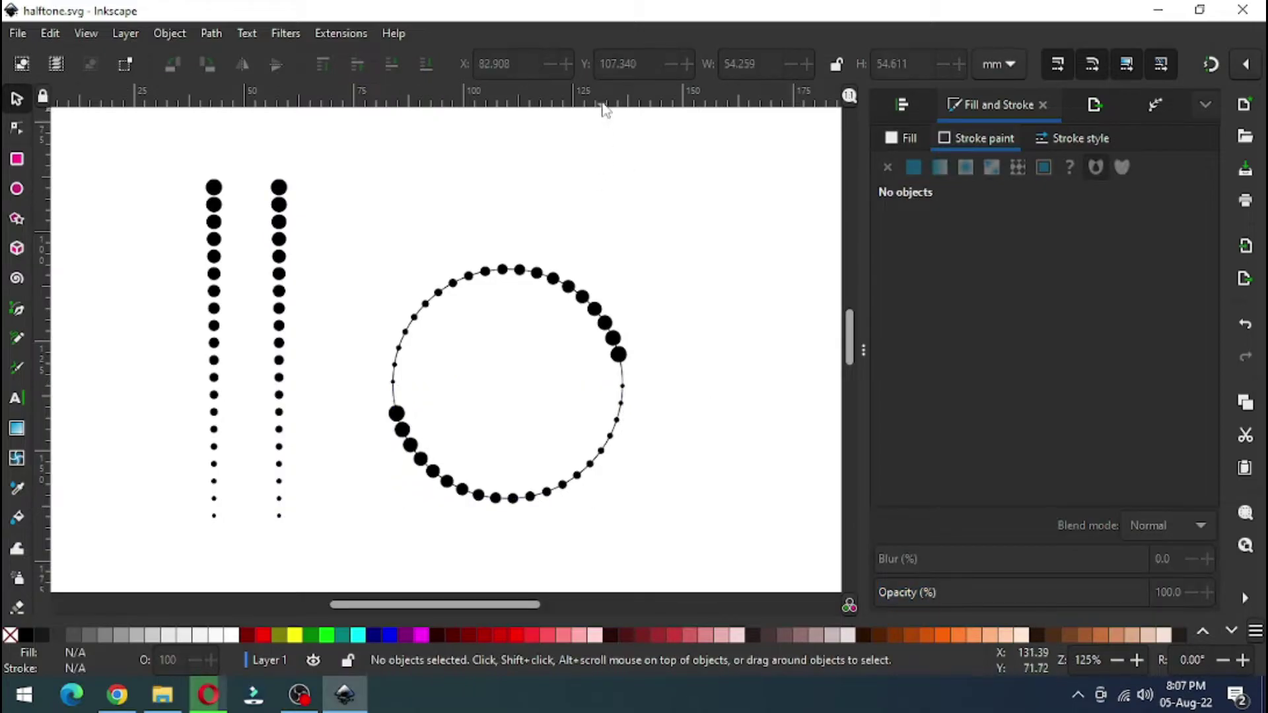
- Place a horizontal guide at about 132.4 mm and rotate the dotted circle slightly clockwise to level its dots against the guide
{"action": "left_click_drag", "start_coordinate": [630, 105], "coordinate": [622, 373]}
{"action": "left_click_drag", "start_coordinate": [357, 230], "coordinate": [703, 528]}
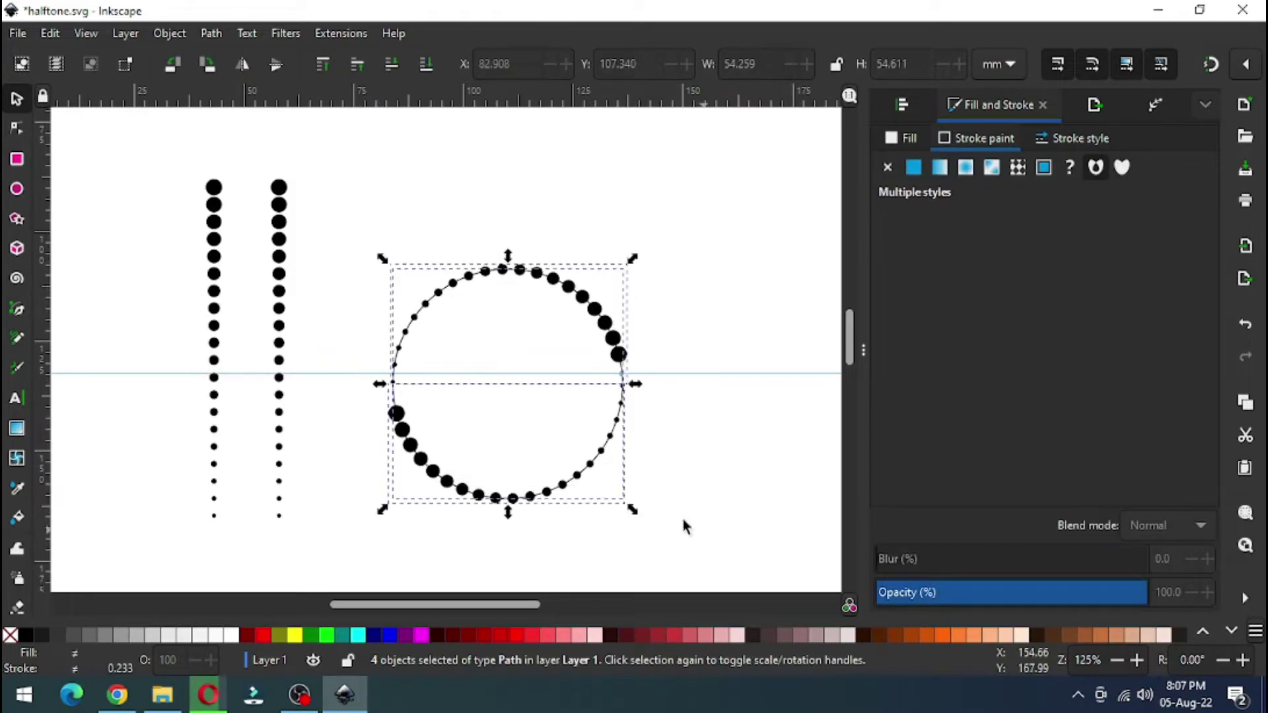
{"action": "left_click", "coordinate": [626, 363]}
{"action": "left_click_drag", "start_coordinate": [634, 259], "coordinate": [641, 267]}
- Move the dotted circle straight up to center it on the horizontal guide and save the file
{"action": "key", "text": "z"}
{"action": "left_click_drag", "start_coordinate": [348, 236], "coordinate": [706, 536]}
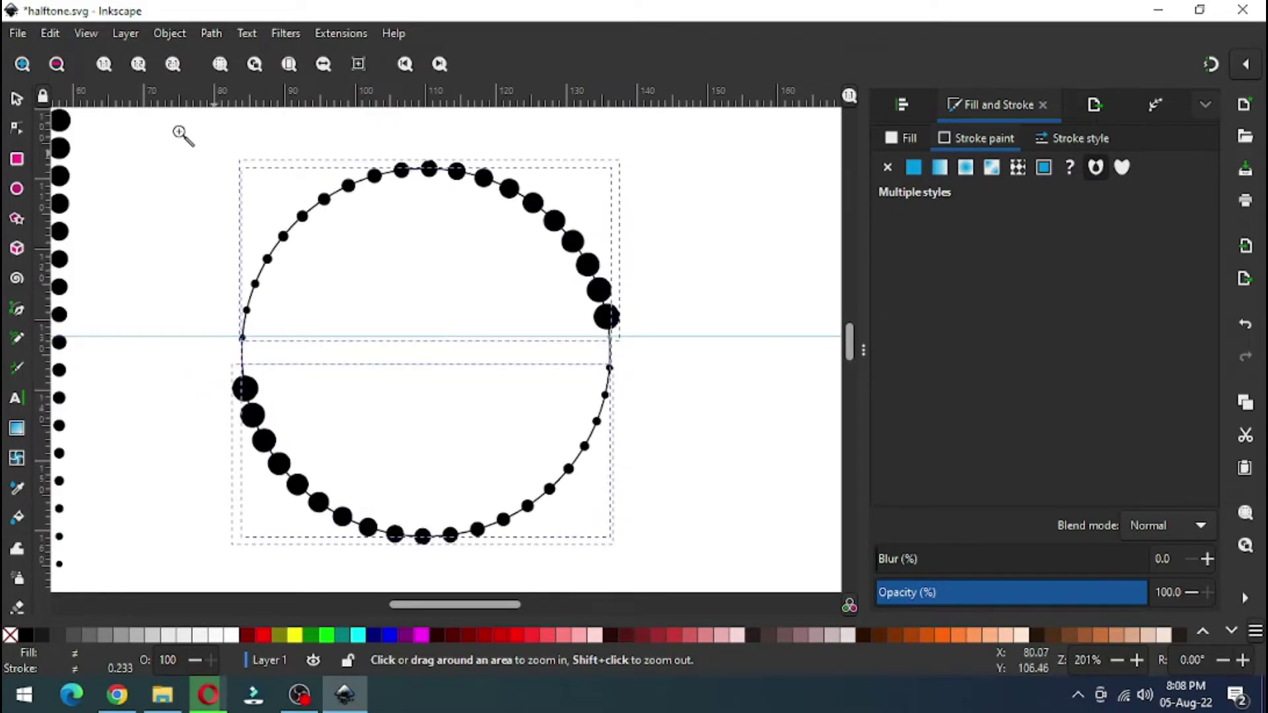
{"action": "left_click", "coordinate": [16, 101]}
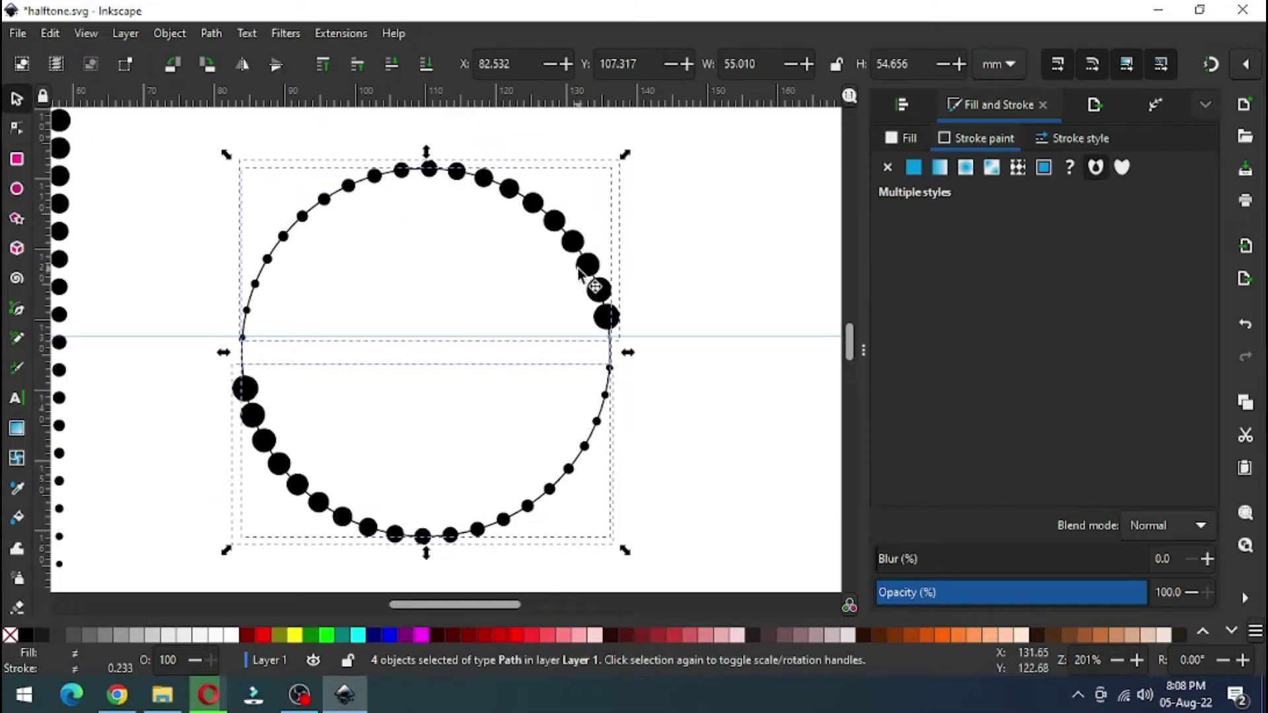
{"action": "left_click_drag", "start_coordinate": [588, 268], "coordinate": [586, 254]}
{"action": "left_click", "coordinate": [722, 399]}
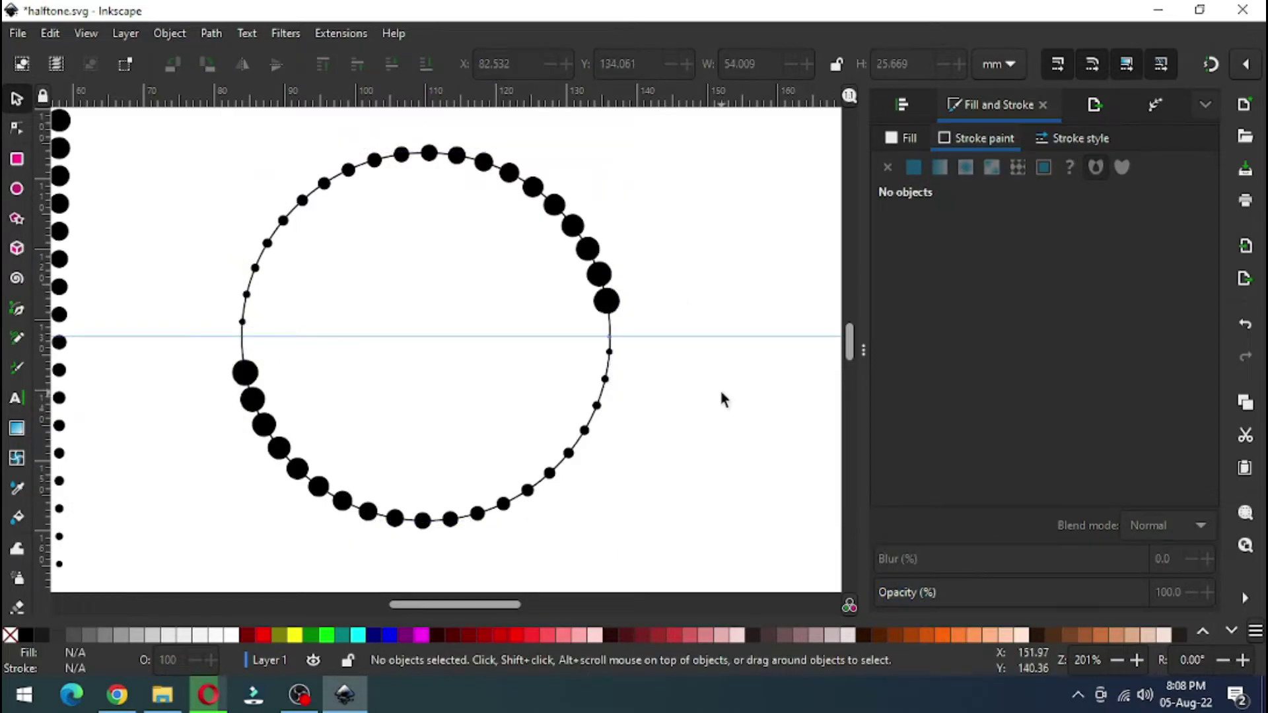
{"action": "key", "text": "1"}
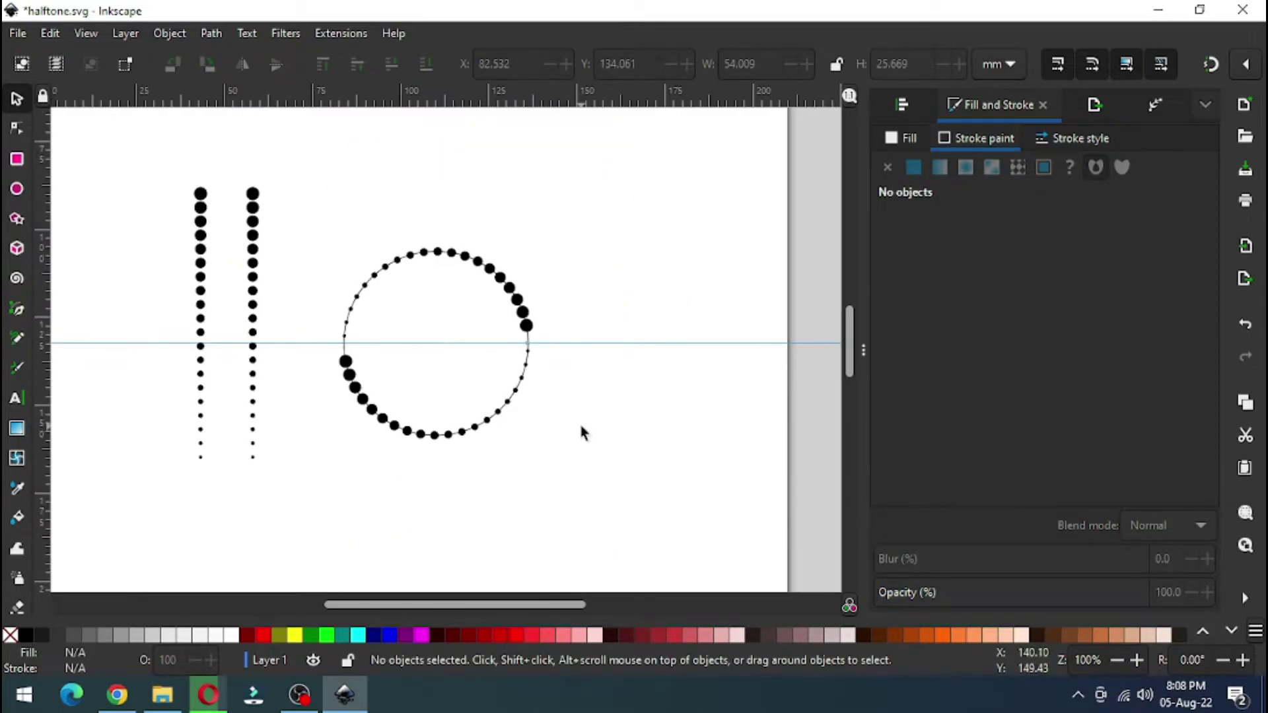
{"action": "key", "text": "ctrl+s"}
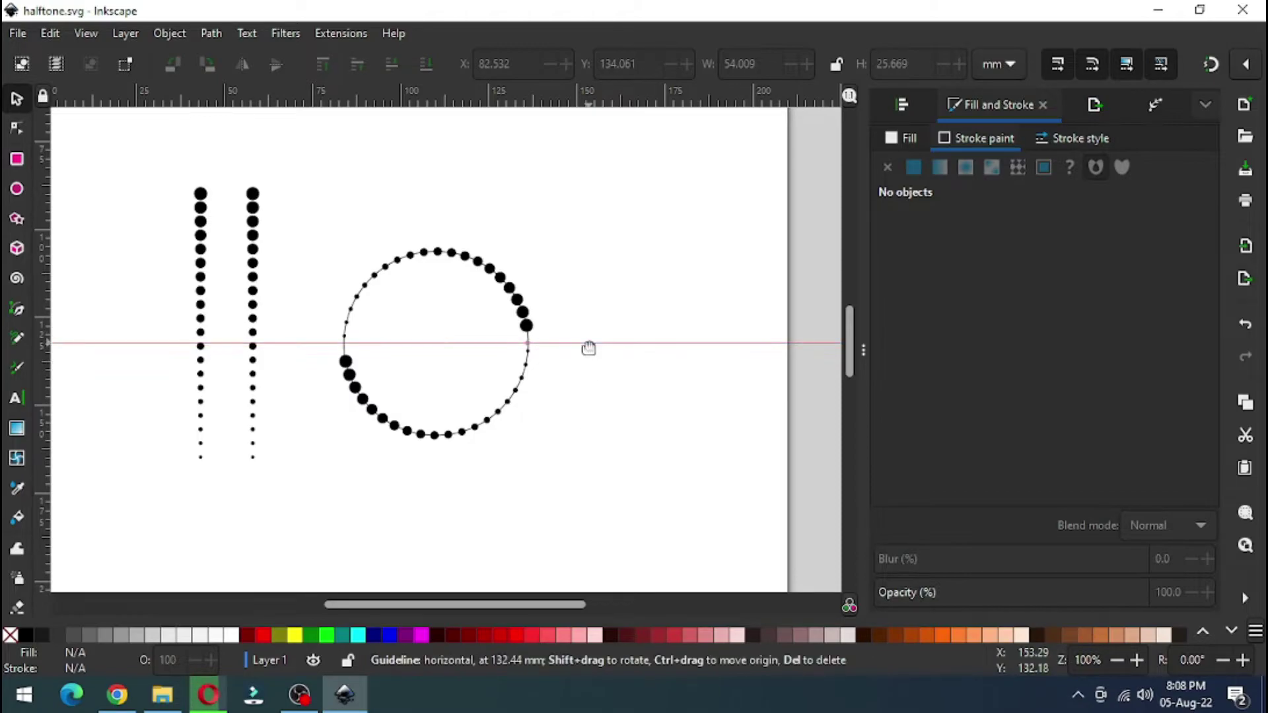
- Delete the horizontal guide and move the whole dotted circle away from the columns to about X 96 mm, Y 104 mm
{"action": "key", "text": "Delete"}
{"action": "left_click_drag", "start_coordinate": [308, 219], "coordinate": [585, 469]}
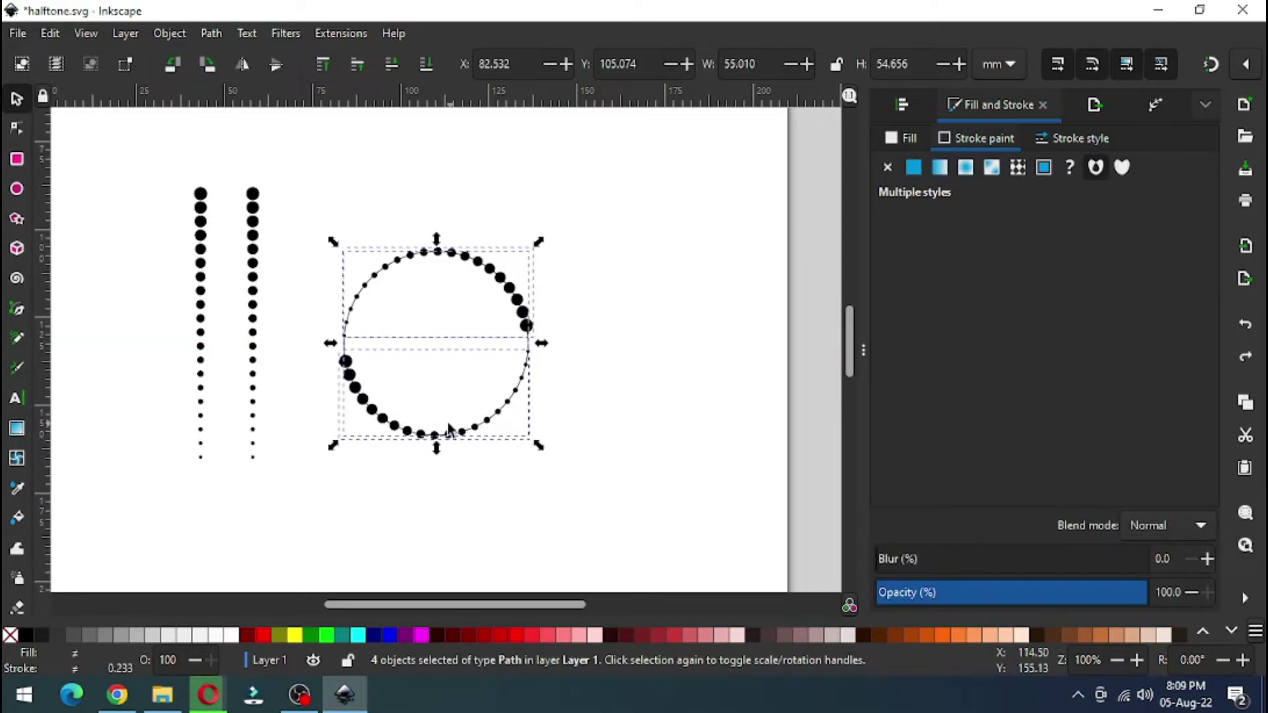
{"action": "left_click_drag", "start_coordinate": [434, 433], "coordinate": [482, 431]}
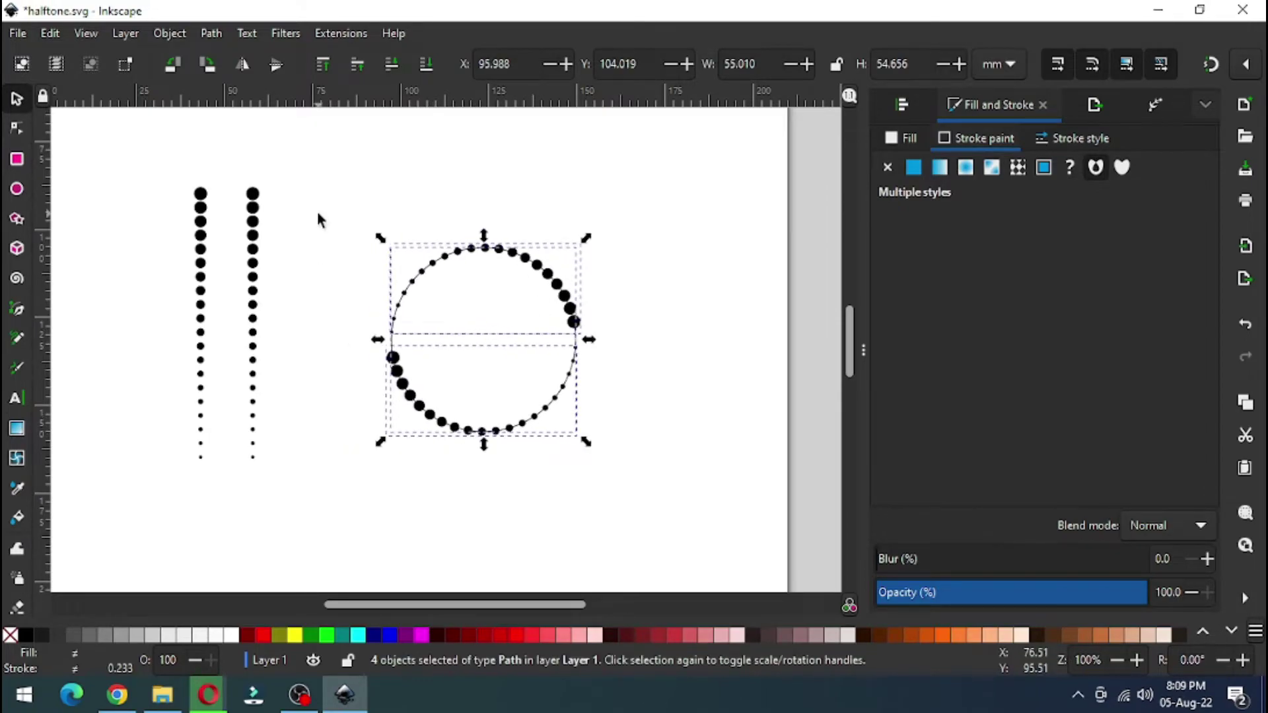
- Delete both straight dot columns and move the dotted circle to about X 67 mm, Y 109.3 mm
{"action": "left_click", "coordinate": [284, 166]}
{"action": "left_click_drag", "start_coordinate": [283, 163], "coordinate": [156, 495]}
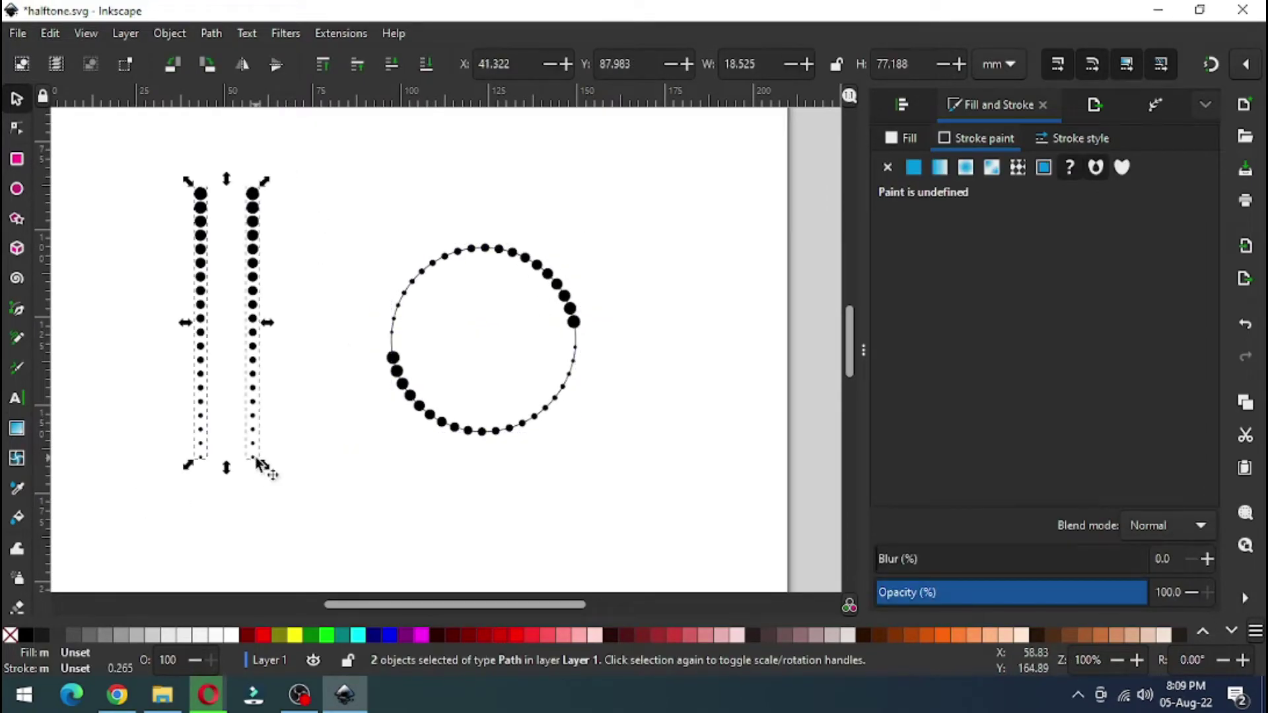
{"action": "key", "text": "Delete"}
{"action": "left_click_drag", "start_coordinate": [367, 209], "coordinate": [613, 439]}
{"action": "left_click_drag", "start_coordinate": [572, 321], "coordinate": [473, 348]}
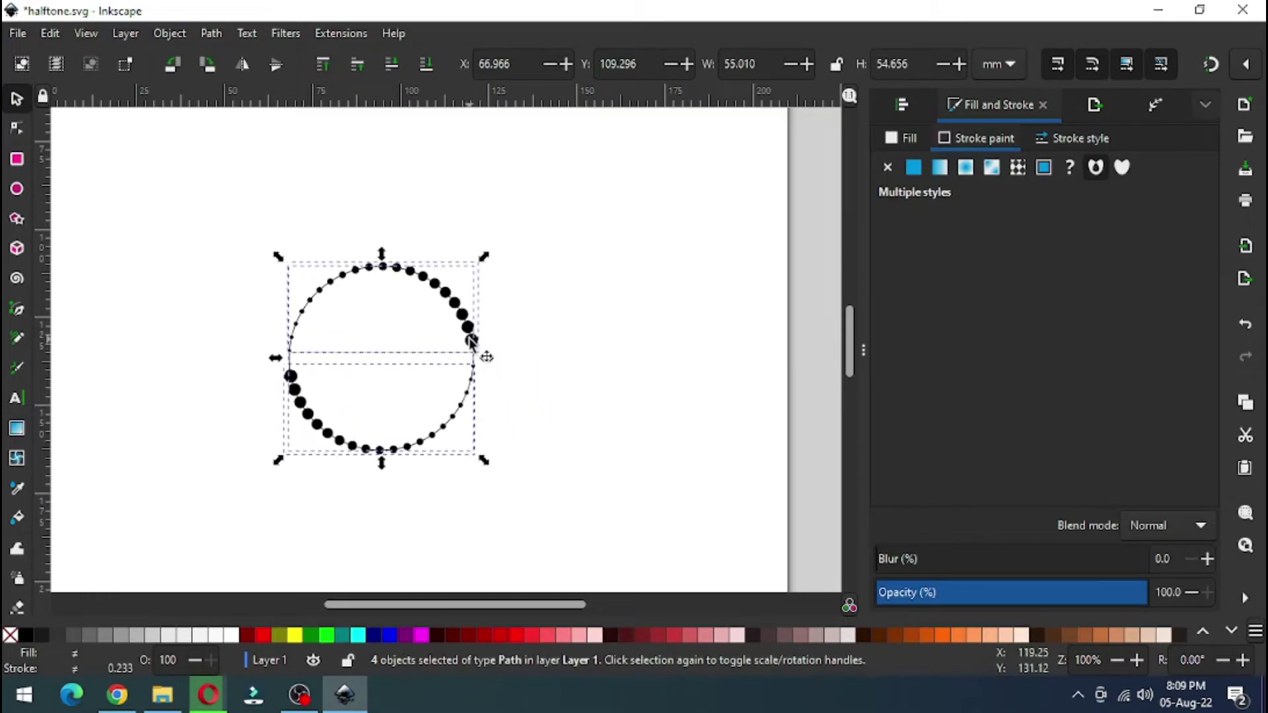
- Duplicate the dotted circle and enlarge the copy proportionally about its center to about 133 mm wide
{"action": "right_click", "coordinate": [473, 348]}
{"action": "left_click", "coordinate": [525, 357]}
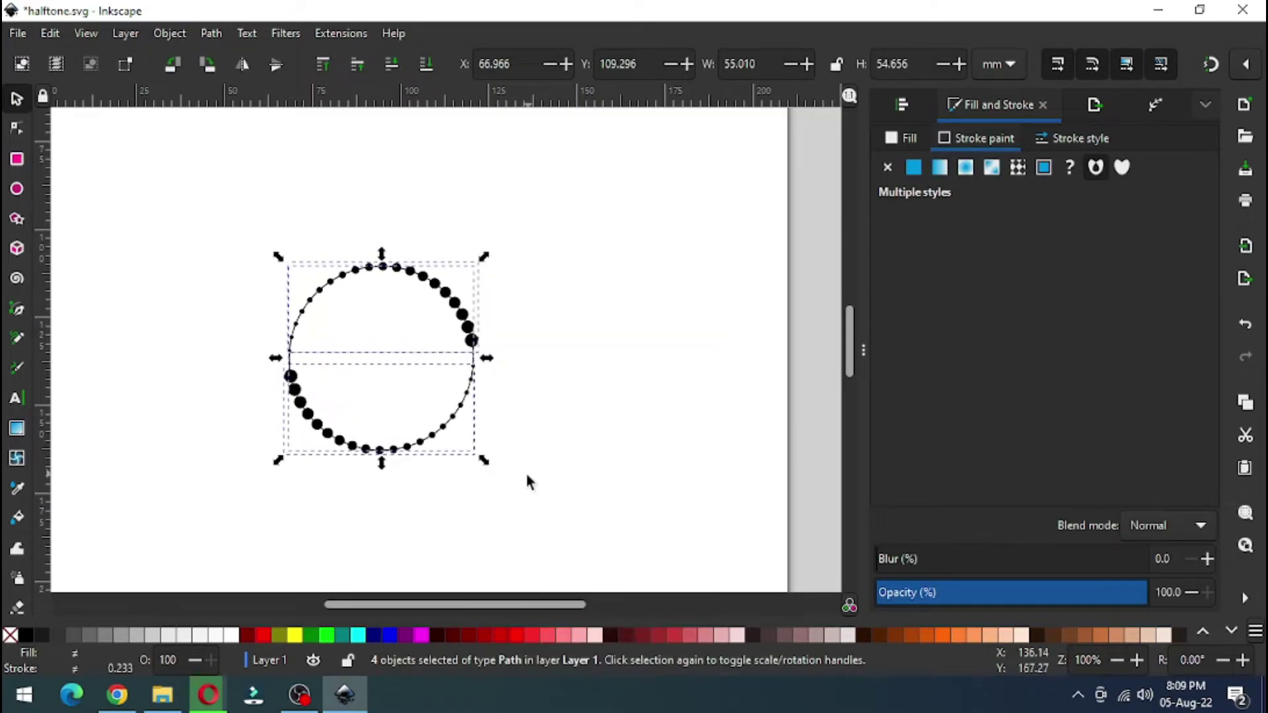
{"action": "left_click_drag", "start_coordinate": [484, 463], "coordinate": [644, 593]}
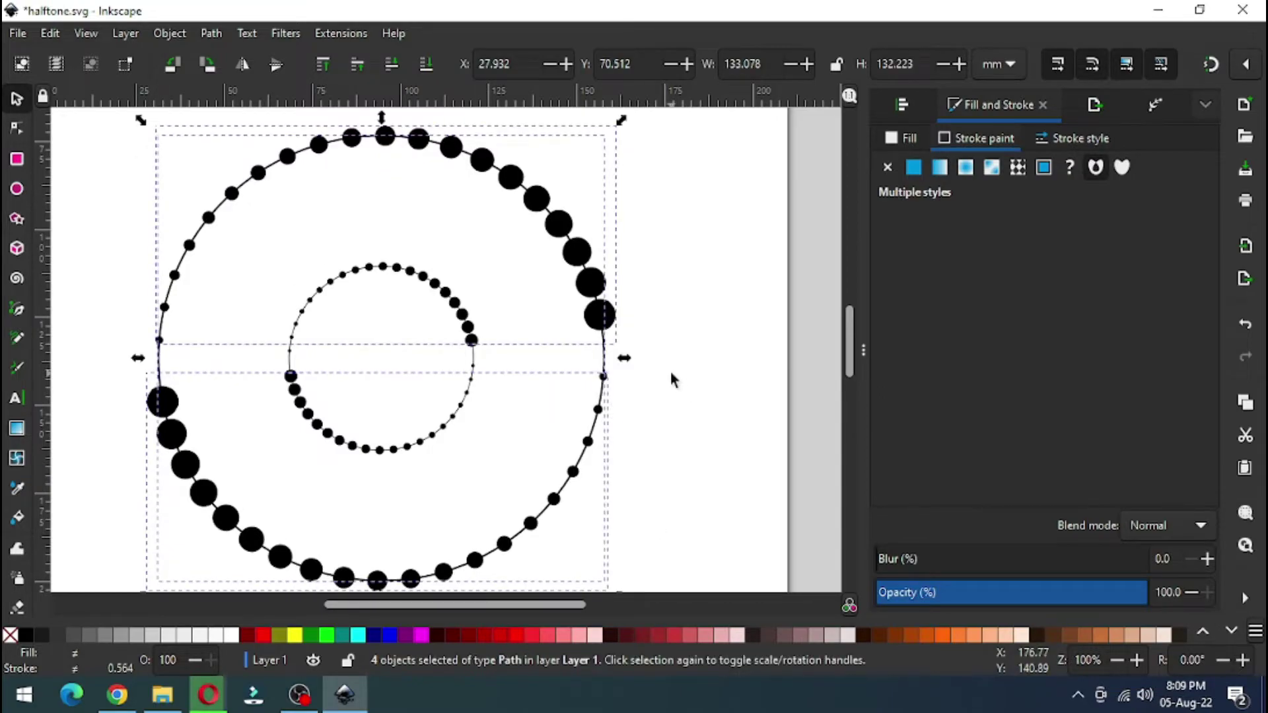
{"action": "left_click", "coordinate": [671, 371]}
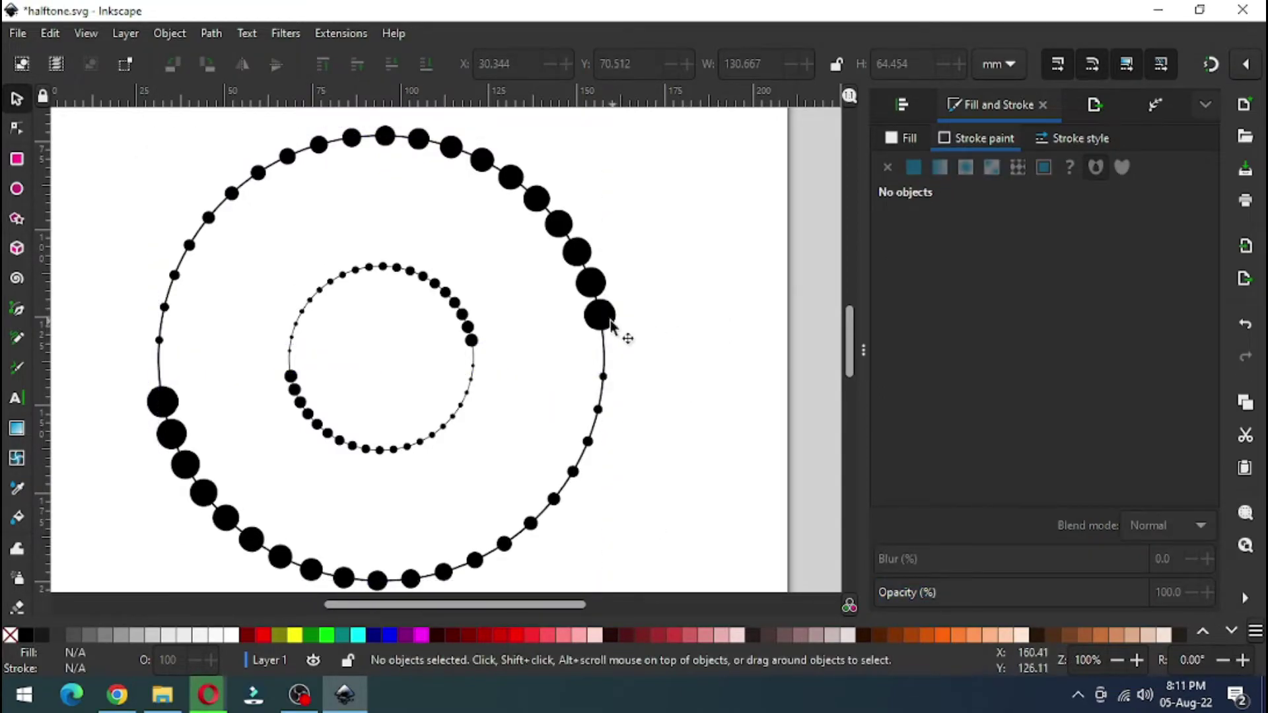
- Rotate the two dot patterns of the outer circle slightly clockwise about their center and save the file
{"action": "left_click", "coordinate": [609, 323]}
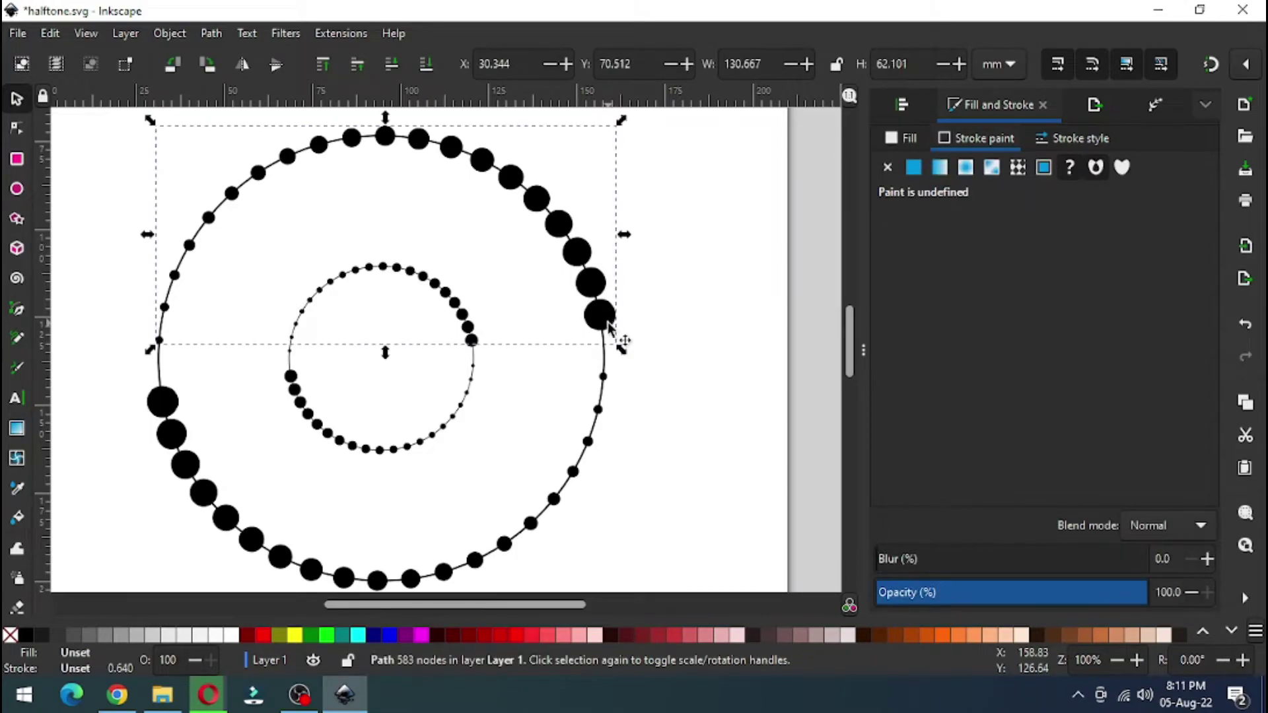
{"action": "left_click", "coordinate": [163, 407], "text": "shift"}
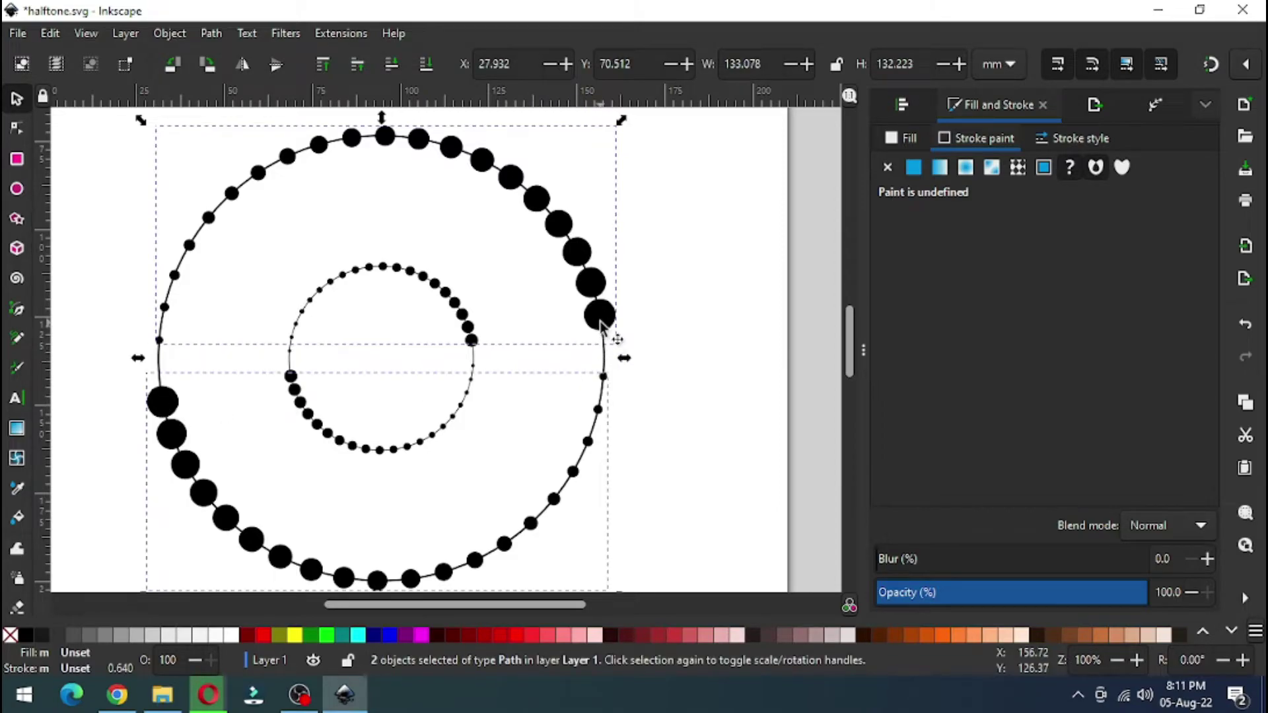
{"action": "left_click", "coordinate": [601, 324]}
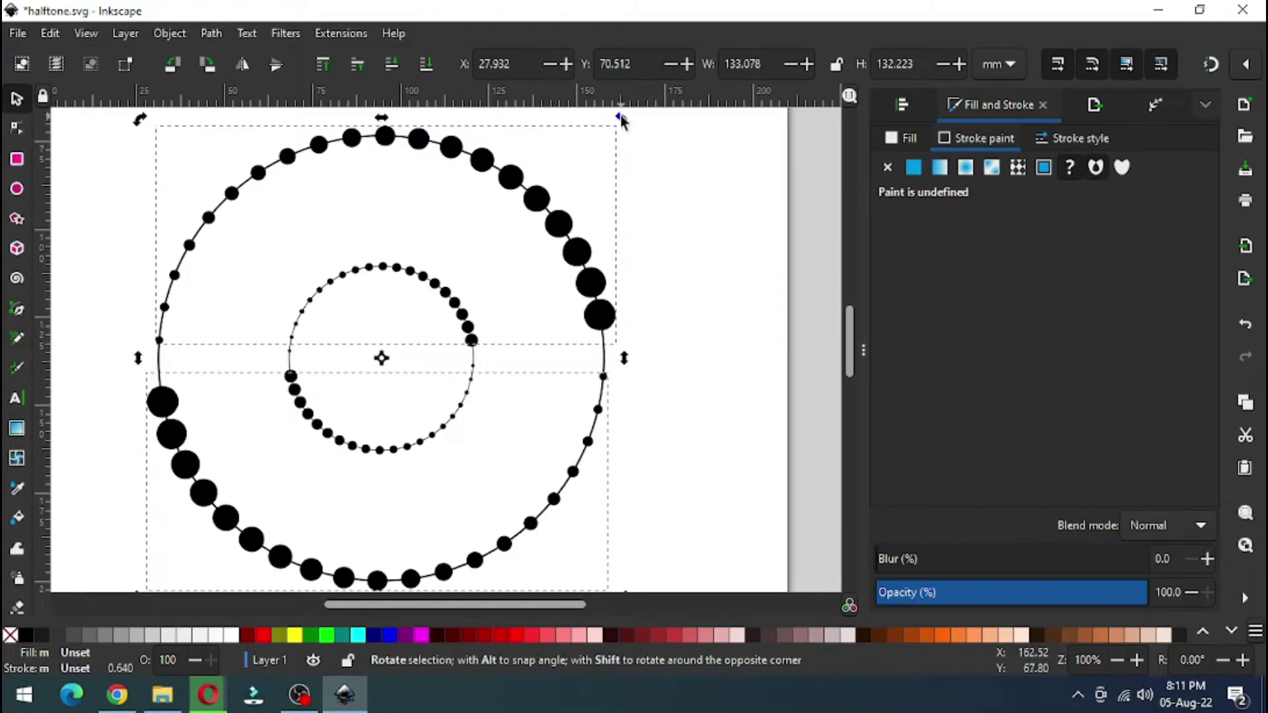
{"action": "left_click_drag", "start_coordinate": [624, 124], "coordinate": [633, 142]}
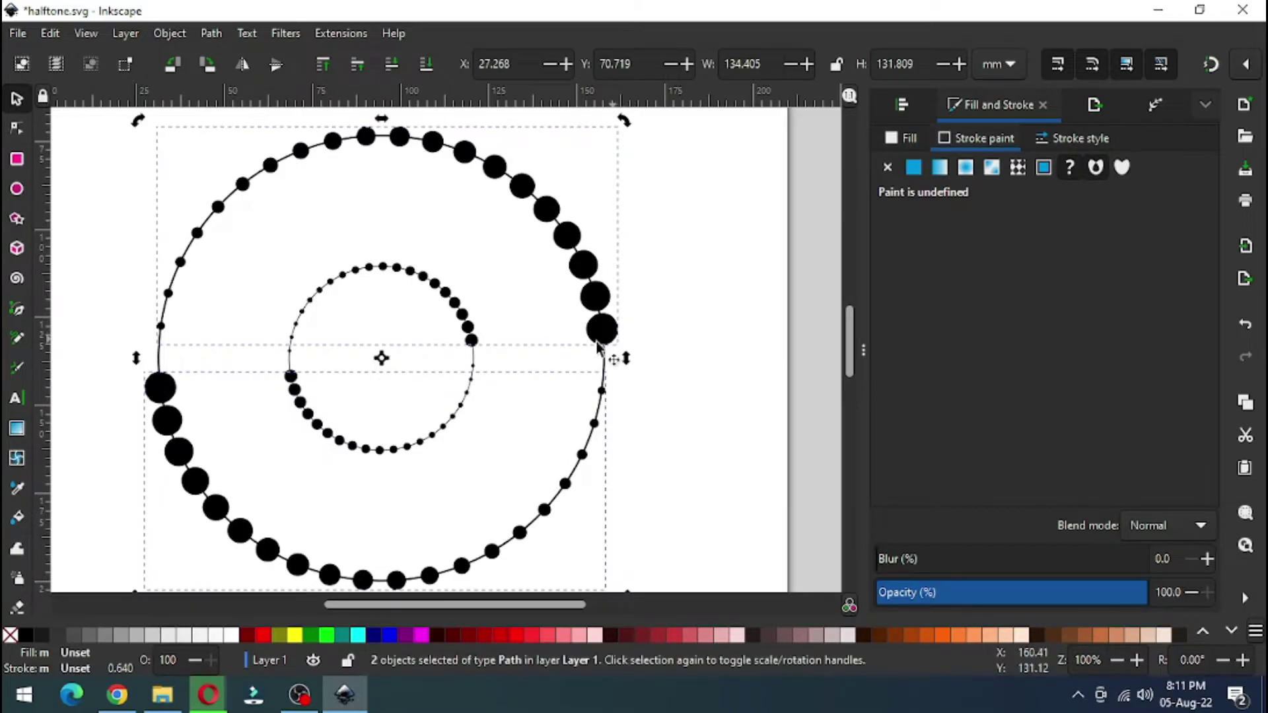
{"action": "left_click", "coordinate": [684, 344]}
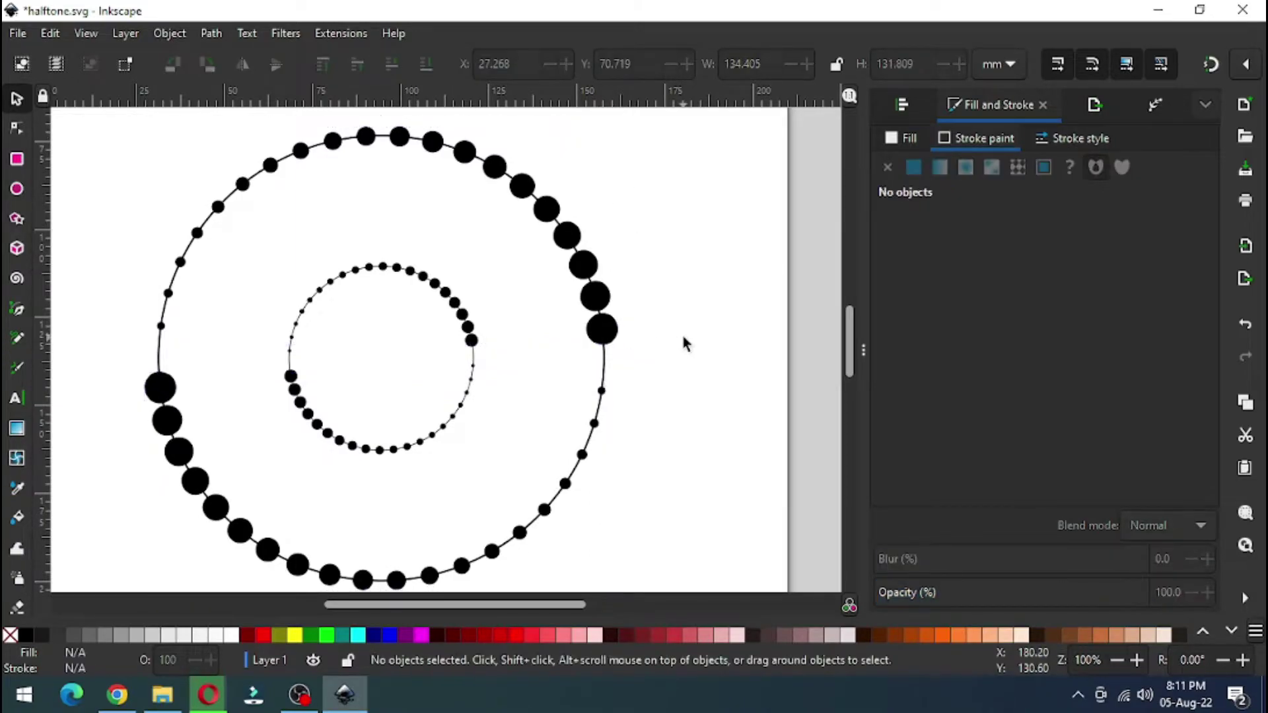
{"action": "key", "text": "ctrl+s"}
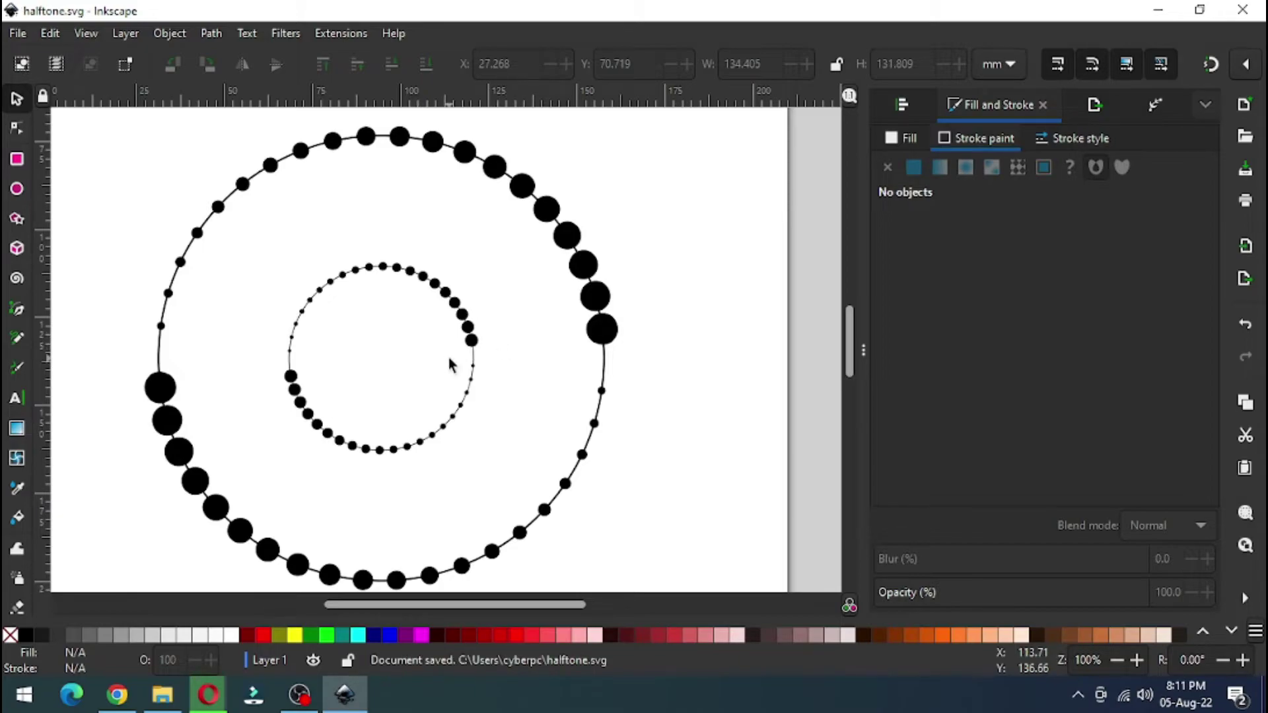
- Interpolate between the upper-half dot patterns of the inner and outer rings with exponent 1.0, 4 steps and segments of equal lengths
{"action": "left_click", "coordinate": [474, 343]}
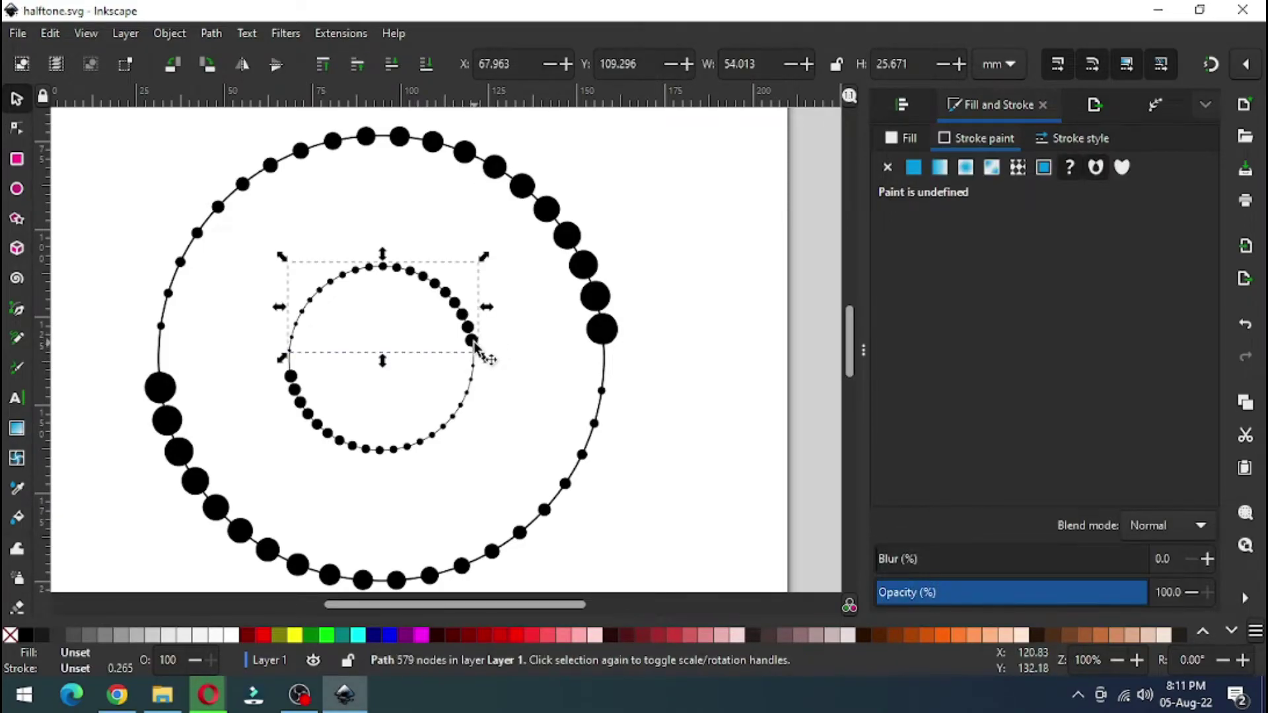
{"action": "left_click", "coordinate": [596, 339], "text": "shift"}
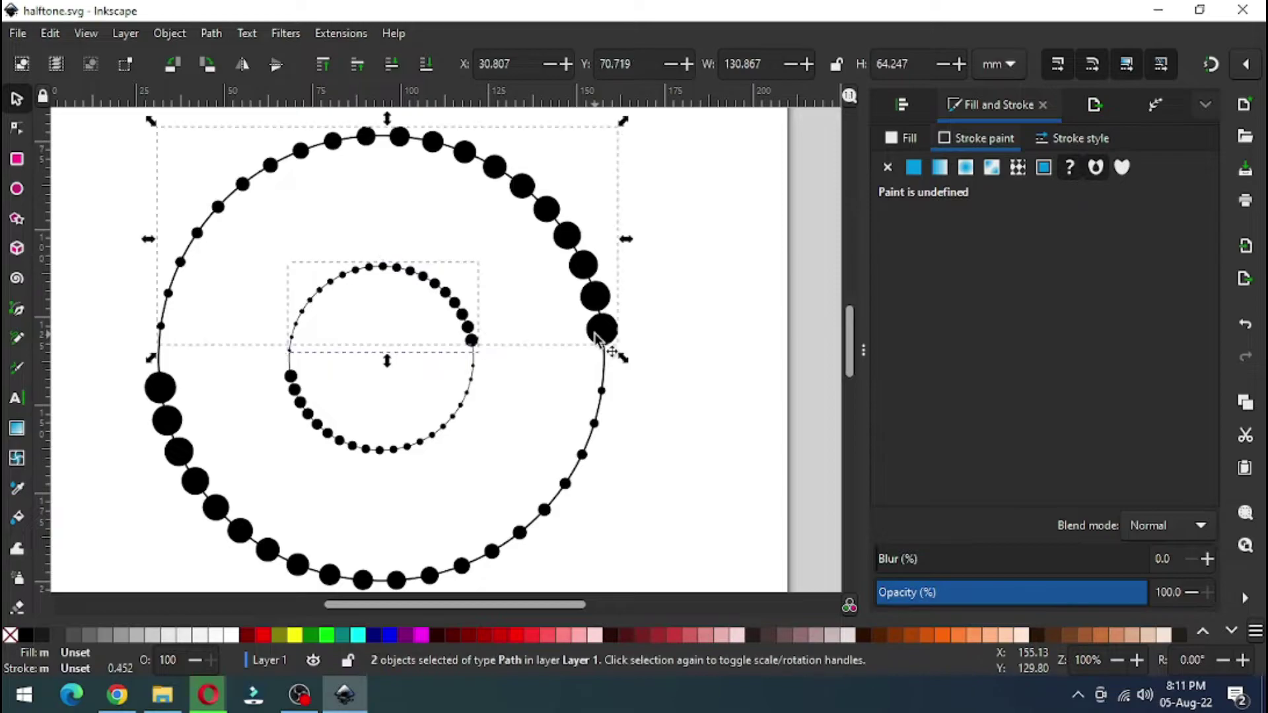
{"action": "left_click", "coordinate": [341, 33]}
{"action": "mouse_move", "coordinate": [383, 220]}
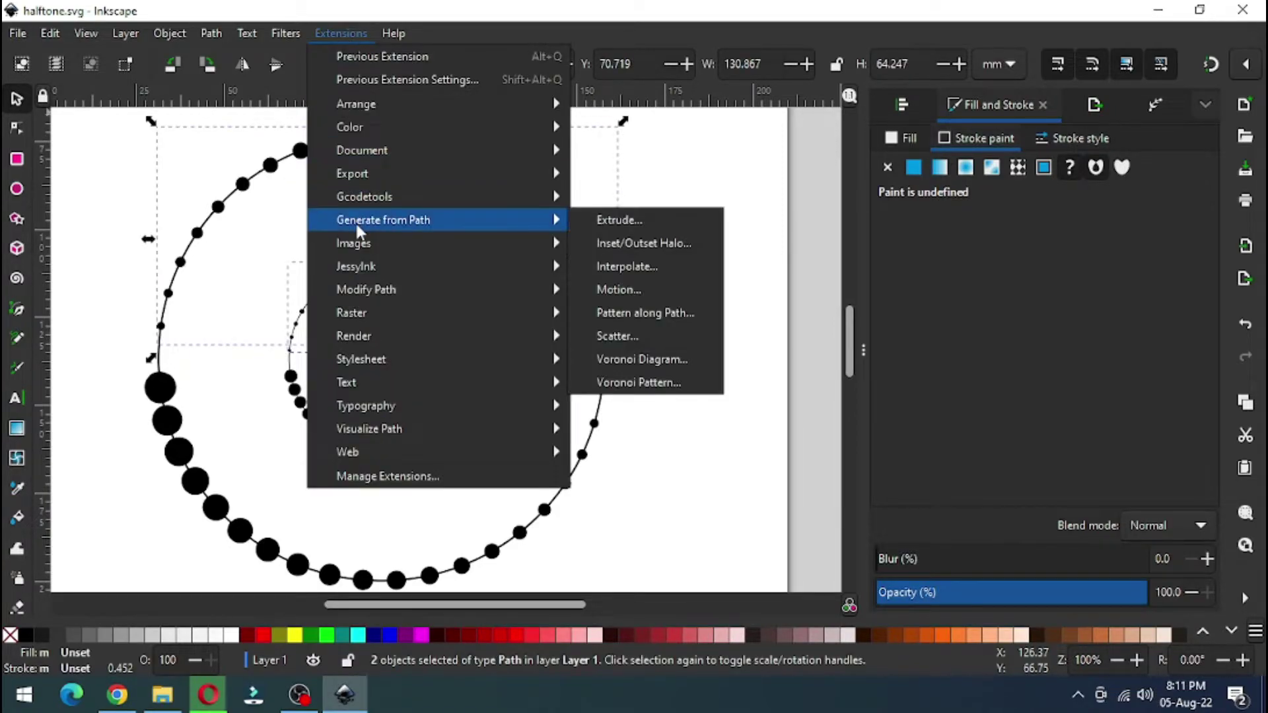
{"action": "left_click", "coordinate": [637, 268]}
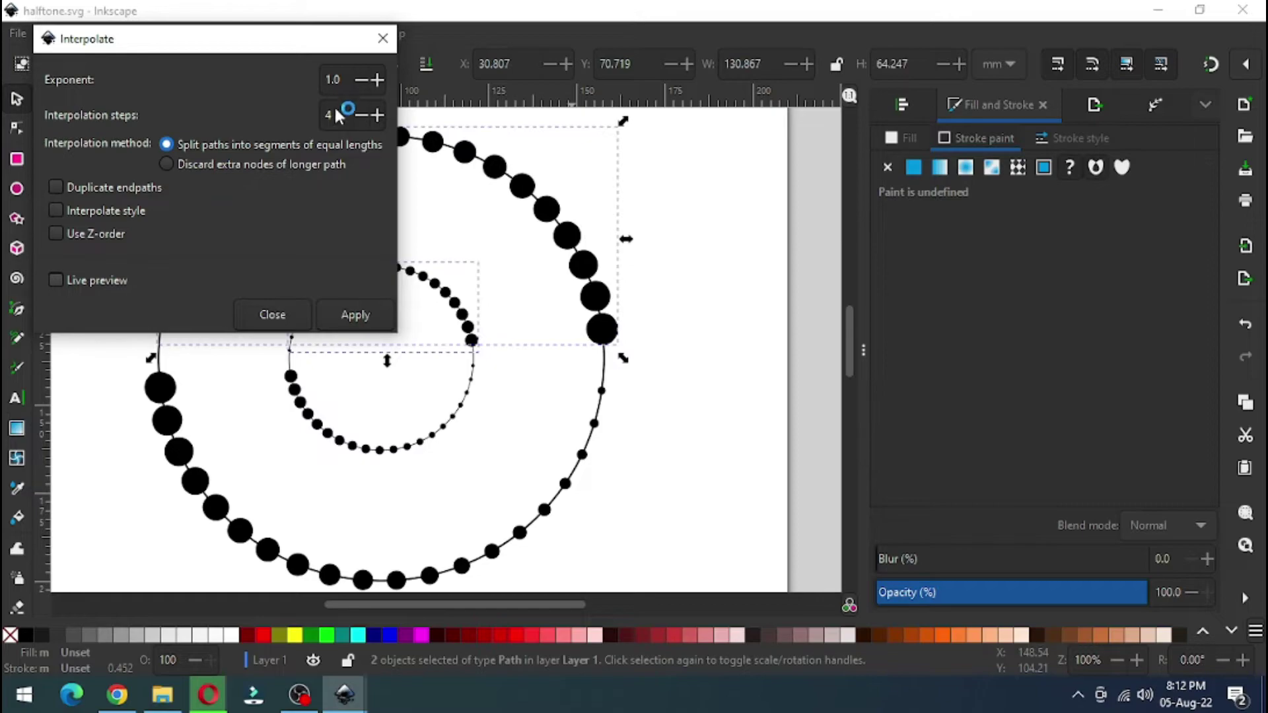
{"action": "left_click", "coordinate": [56, 281]}
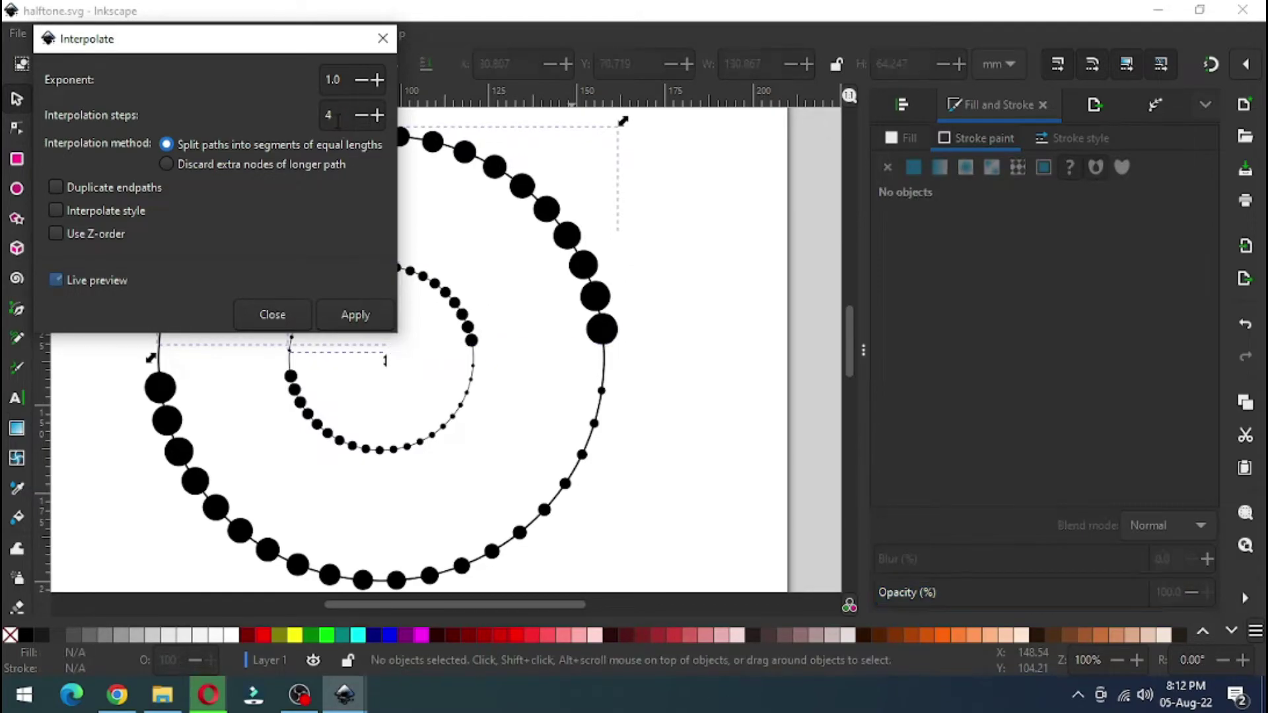
{"action": "left_click_drag", "start_coordinate": [582, 129], "coordinate": [883, 161]}
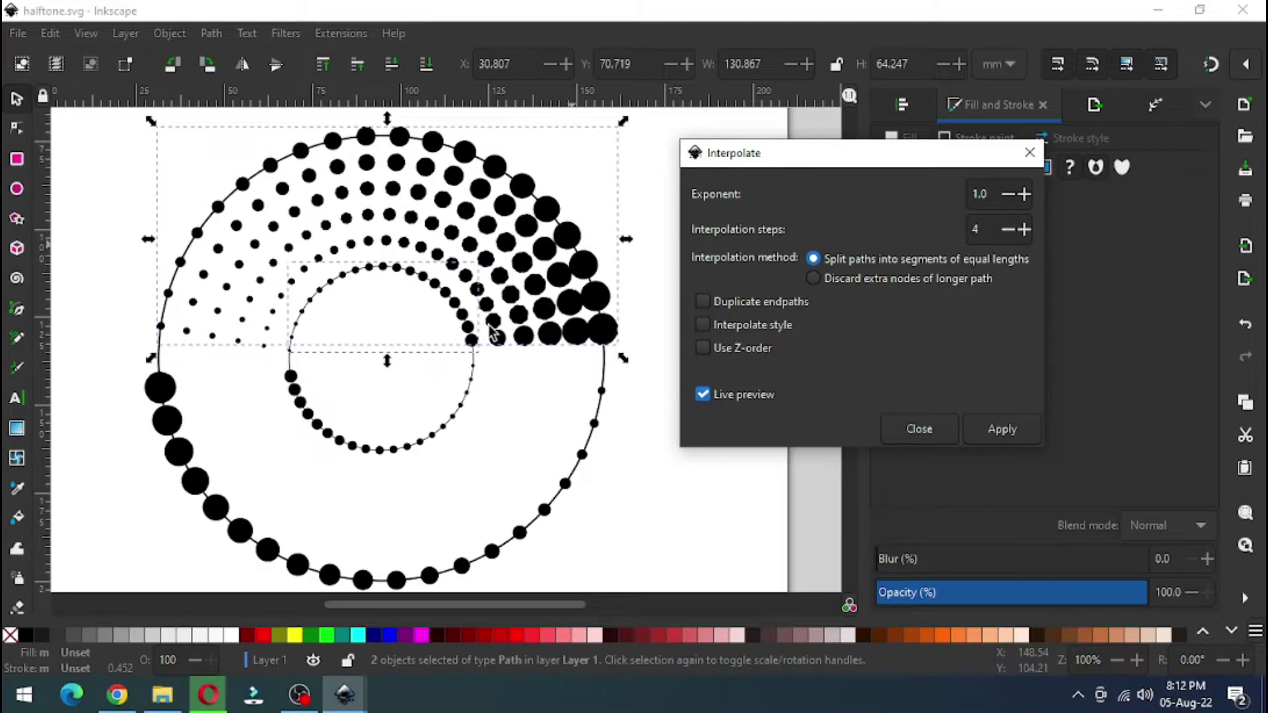
{"action": "left_click", "coordinate": [1005, 430]}
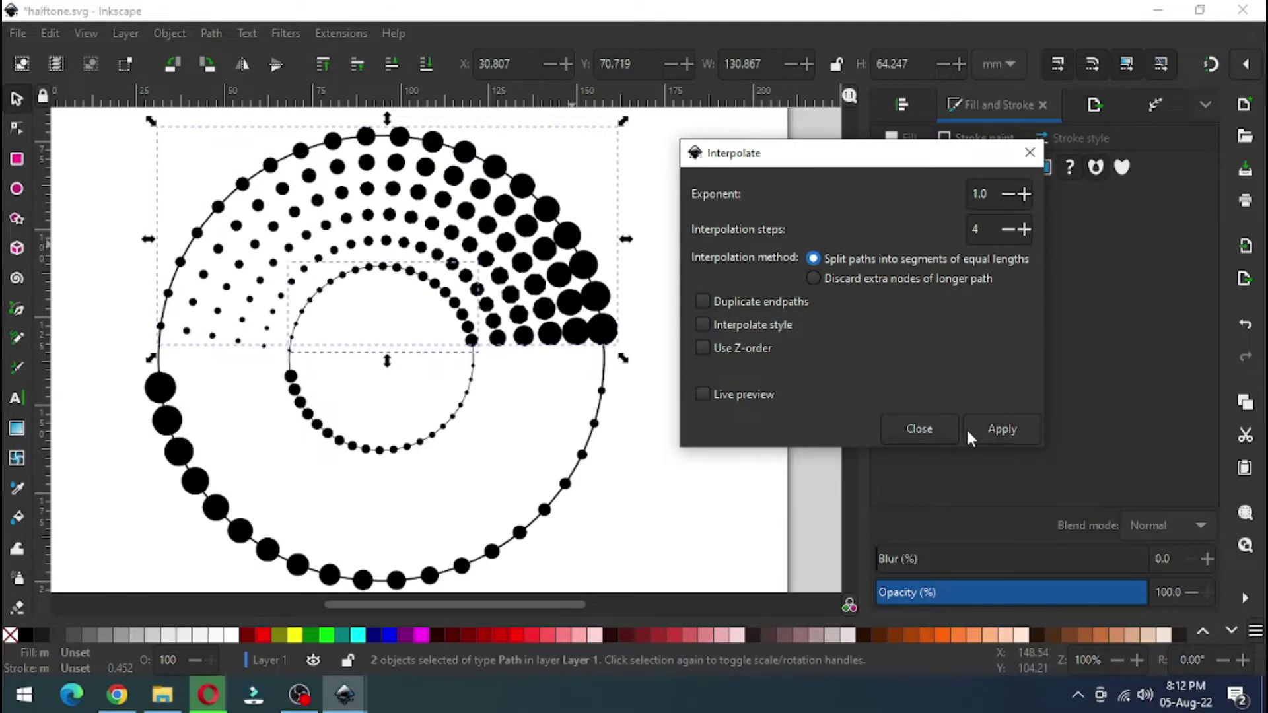
{"action": "left_click", "coordinate": [927, 427]}
{"action": "left_click", "coordinate": [659, 400]}
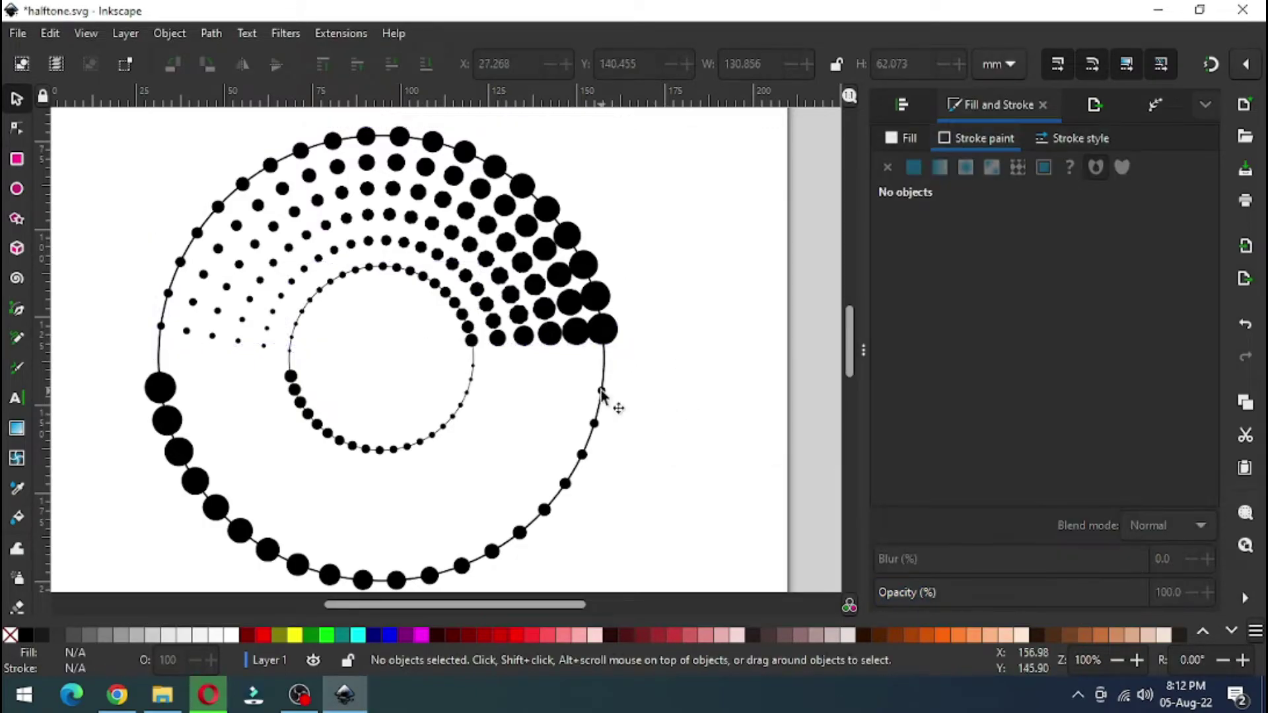
- Interpolate between the lower-half dot patterns of the outer and inner rings with exponent 1.0 and 4 steps, and save the file
{"action": "left_click", "coordinate": [604, 398]}
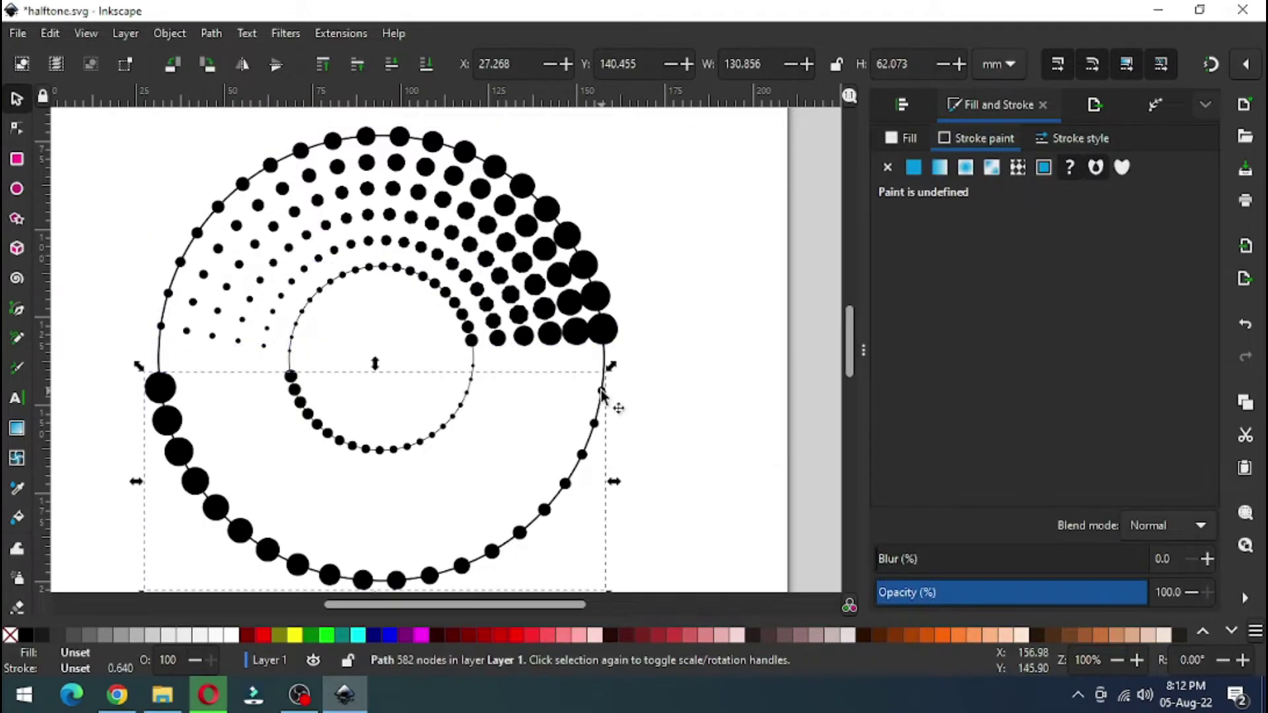
{"action": "left_click", "coordinate": [289, 395], "text": "shift"}
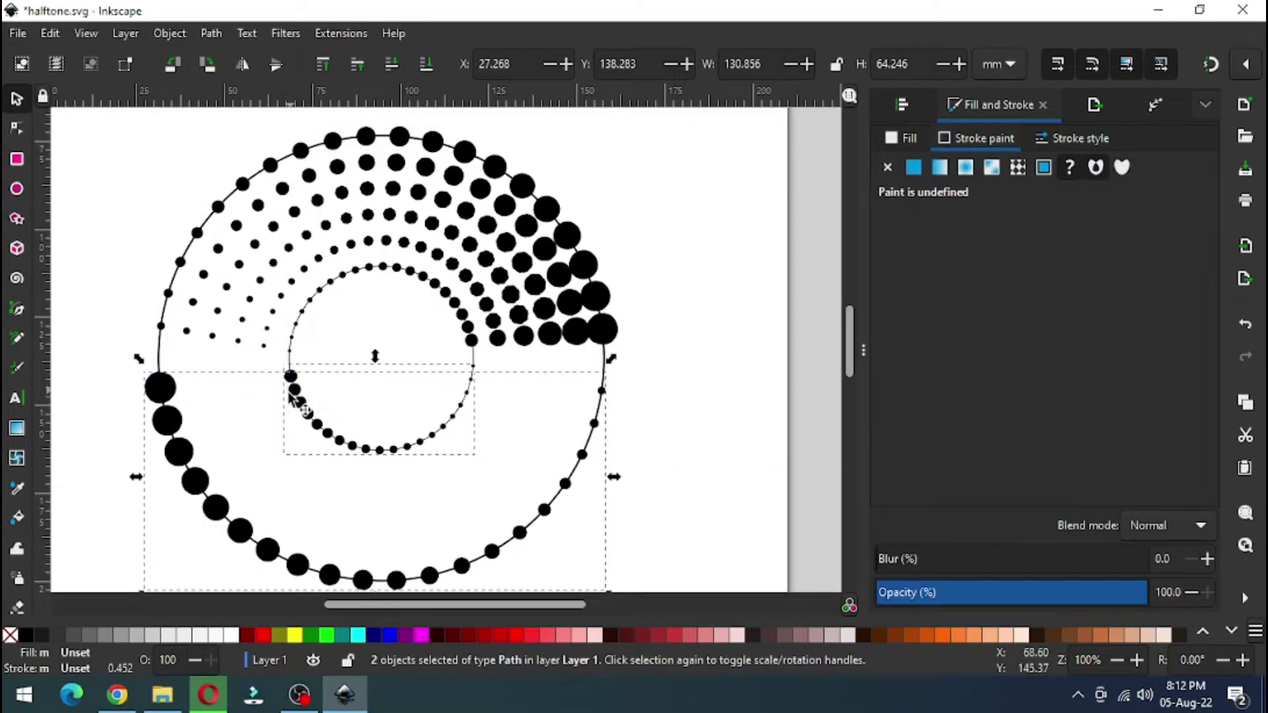
{"action": "left_click", "coordinate": [352, 36]}
{"action": "mouse_move", "coordinate": [397, 220]}
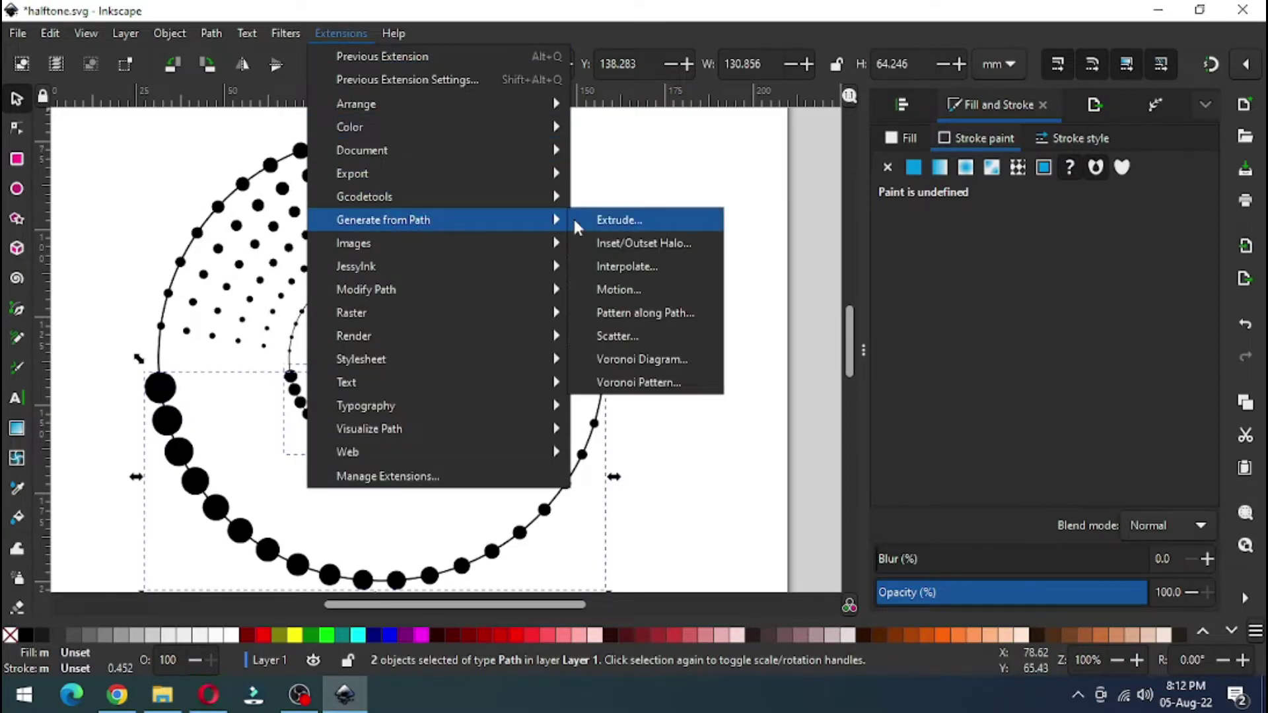
{"action": "left_click", "coordinate": [637, 268]}
{"action": "left_click_drag", "start_coordinate": [281, 70], "coordinate": [763, 116]}
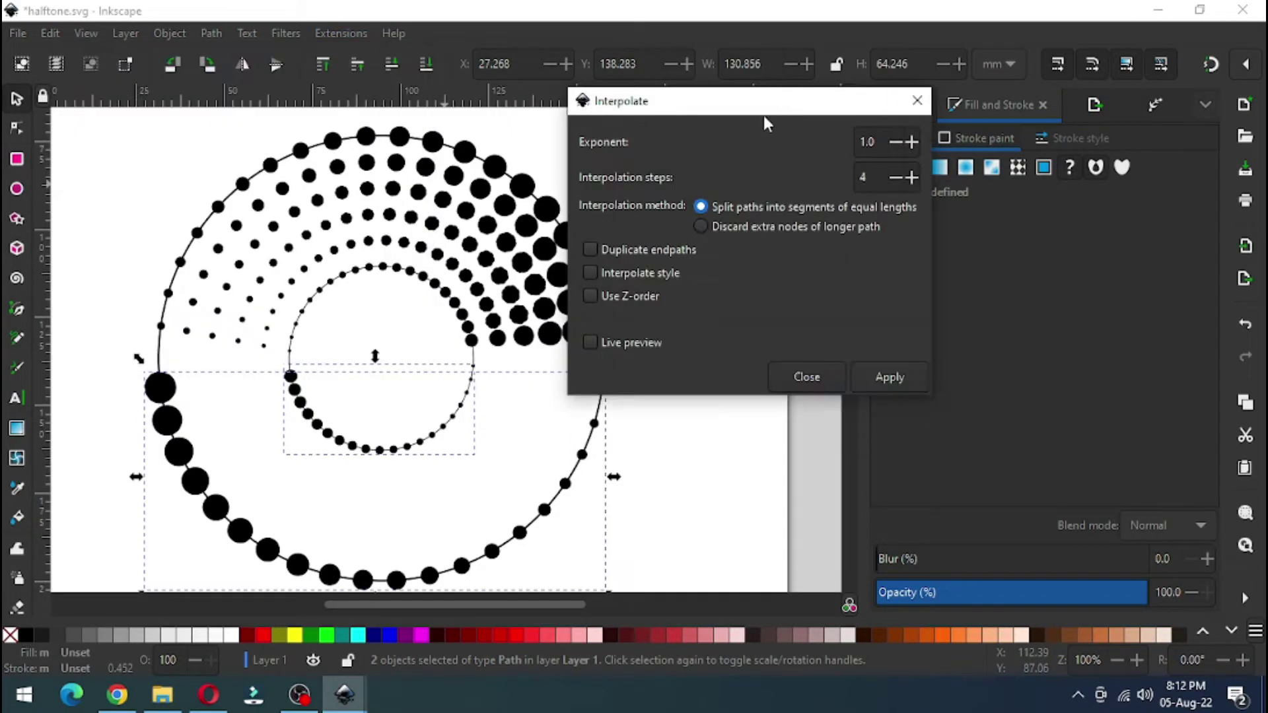
{"action": "left_click", "coordinate": [590, 342]}
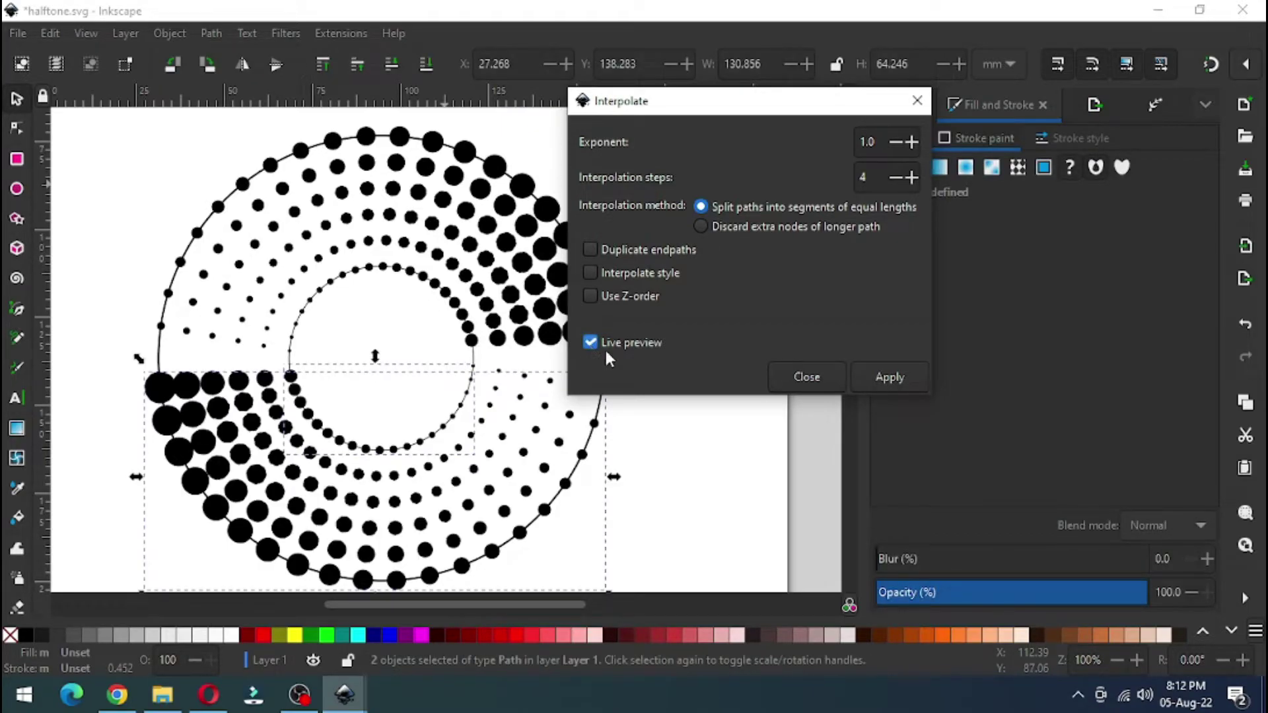
{"action": "left_click", "coordinate": [894, 377]}
{"action": "left_click", "coordinate": [805, 376]}
{"action": "left_click", "coordinate": [683, 389]}
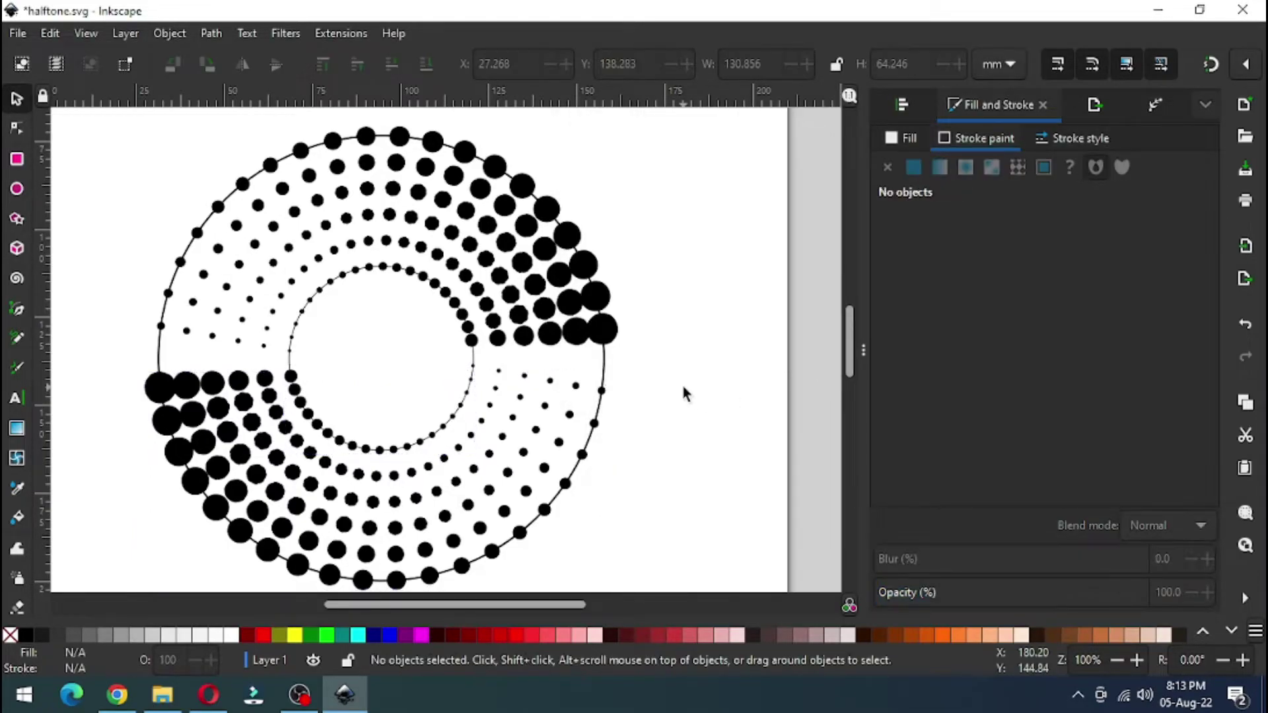
{"action": "key", "text": "ctrl+s"}
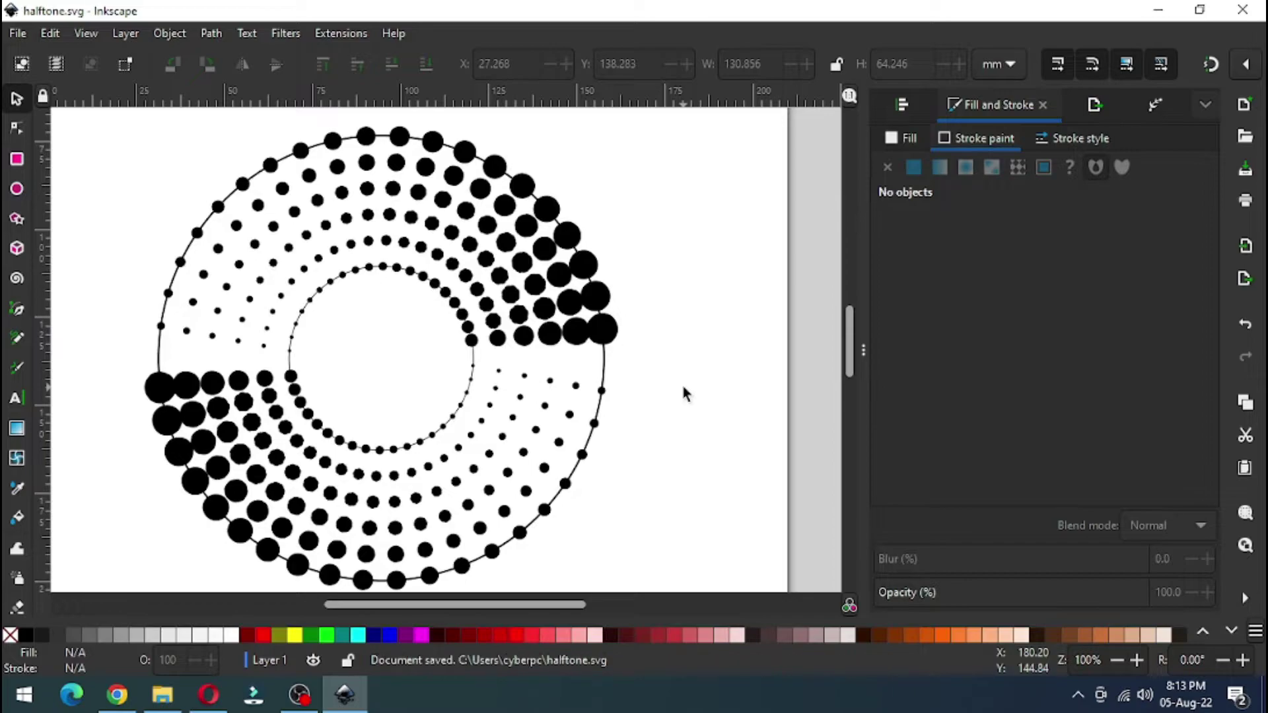
- Delete both halves of the thin circle line running through the outermost dot ring
{"action": "left_click", "coordinate": [606, 367]}
{"action": "key", "text": "Delete"}
{"action": "left_click", "coordinate": [605, 364]}
{"action": "key", "text": "Delete"}
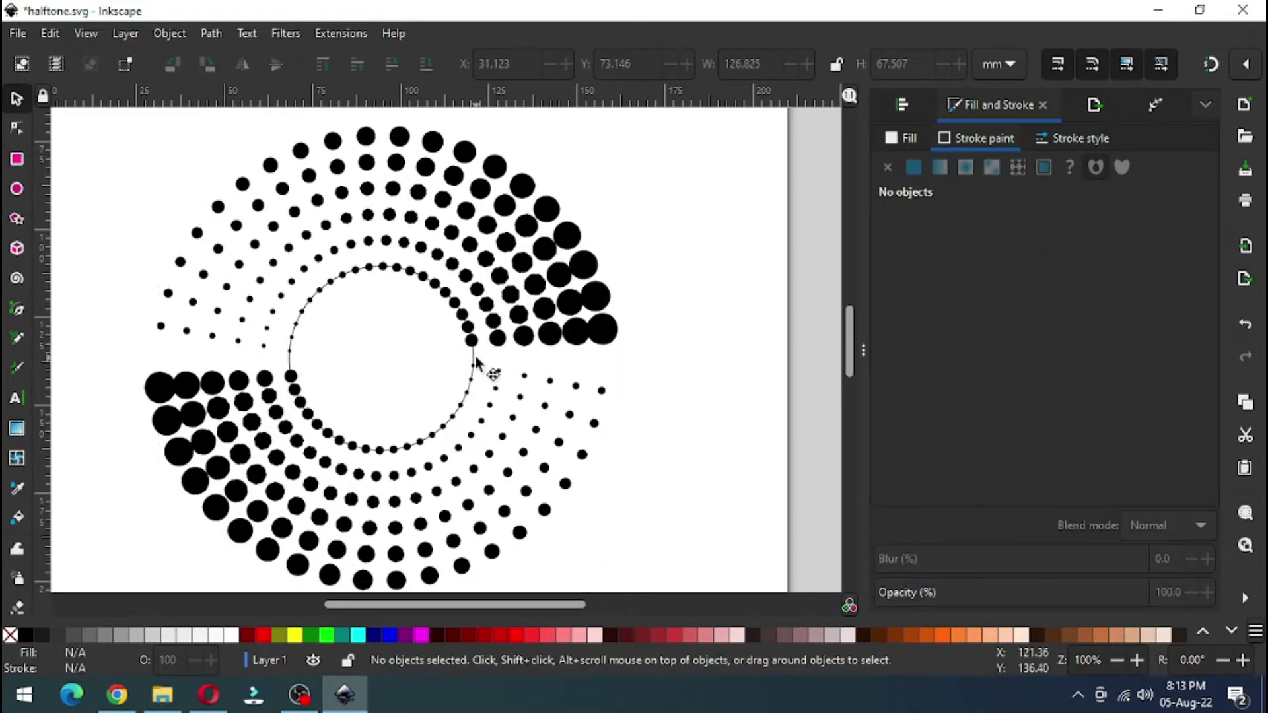
{"action": "left_click", "coordinate": [476, 362]}
{"action": "key", "text": "Delete"}
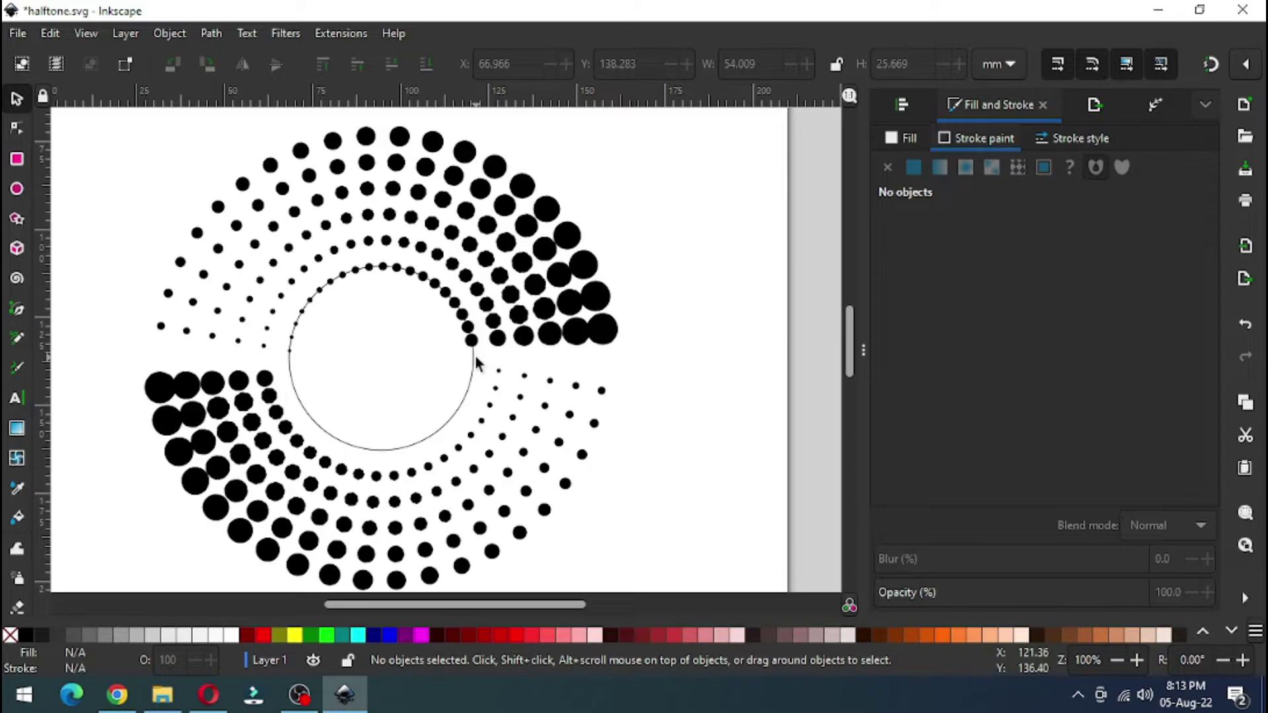
{"action": "key", "text": "ctrl+z"}
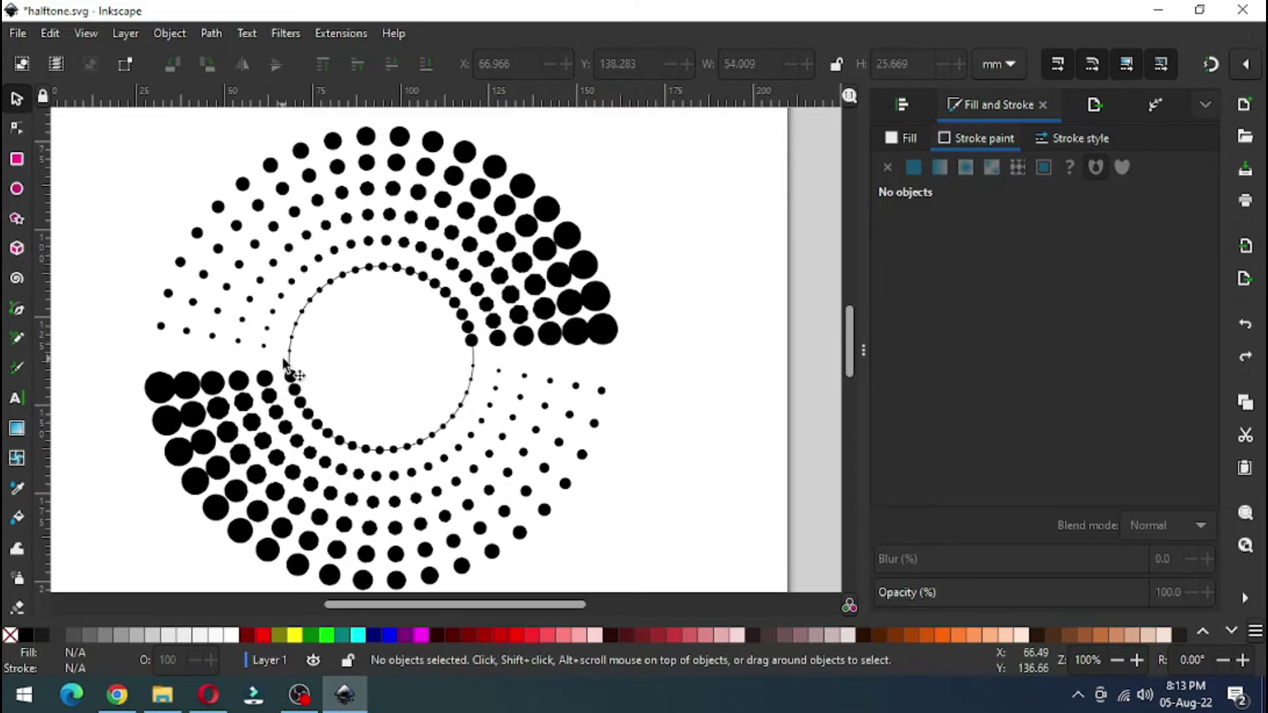
- Delete both halves of the thin circle line running through the innermost dot ring and save the file
{"action": "left_click", "coordinate": [285, 362]}
{"action": "key", "text": "Escape"}
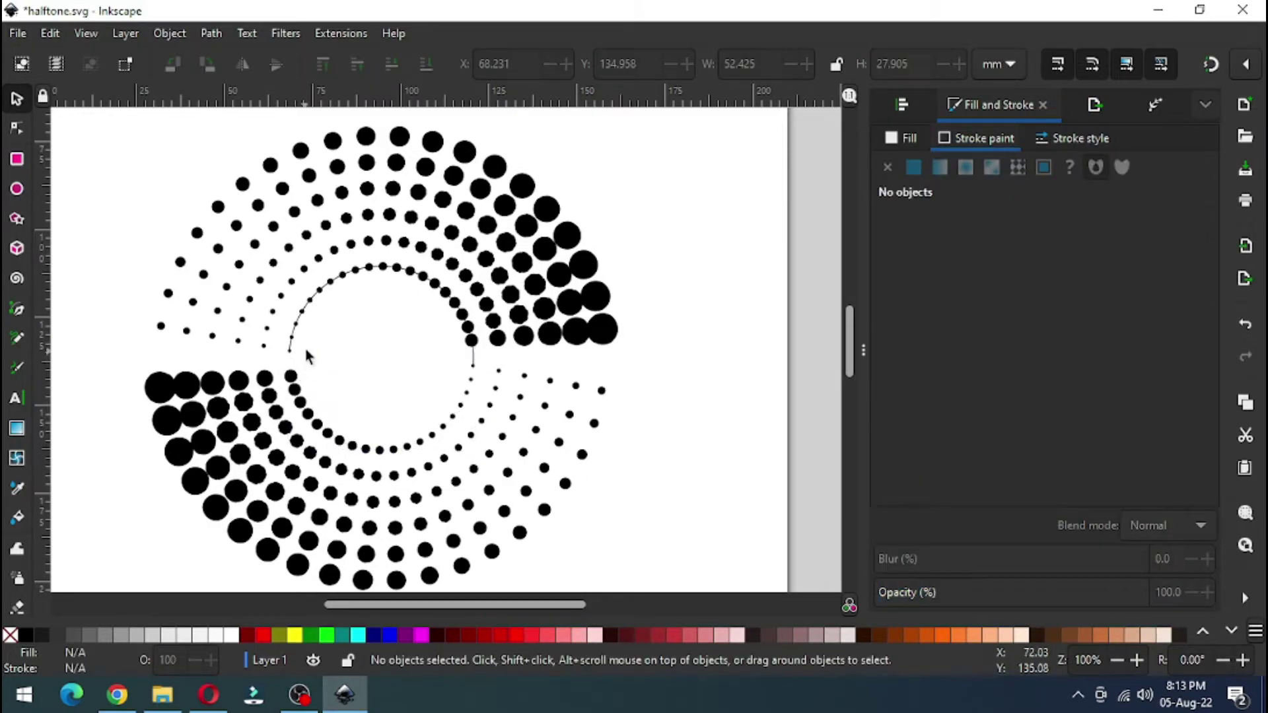
{"action": "left_click", "coordinate": [486, 365]}
{"action": "key", "text": "Escape"}
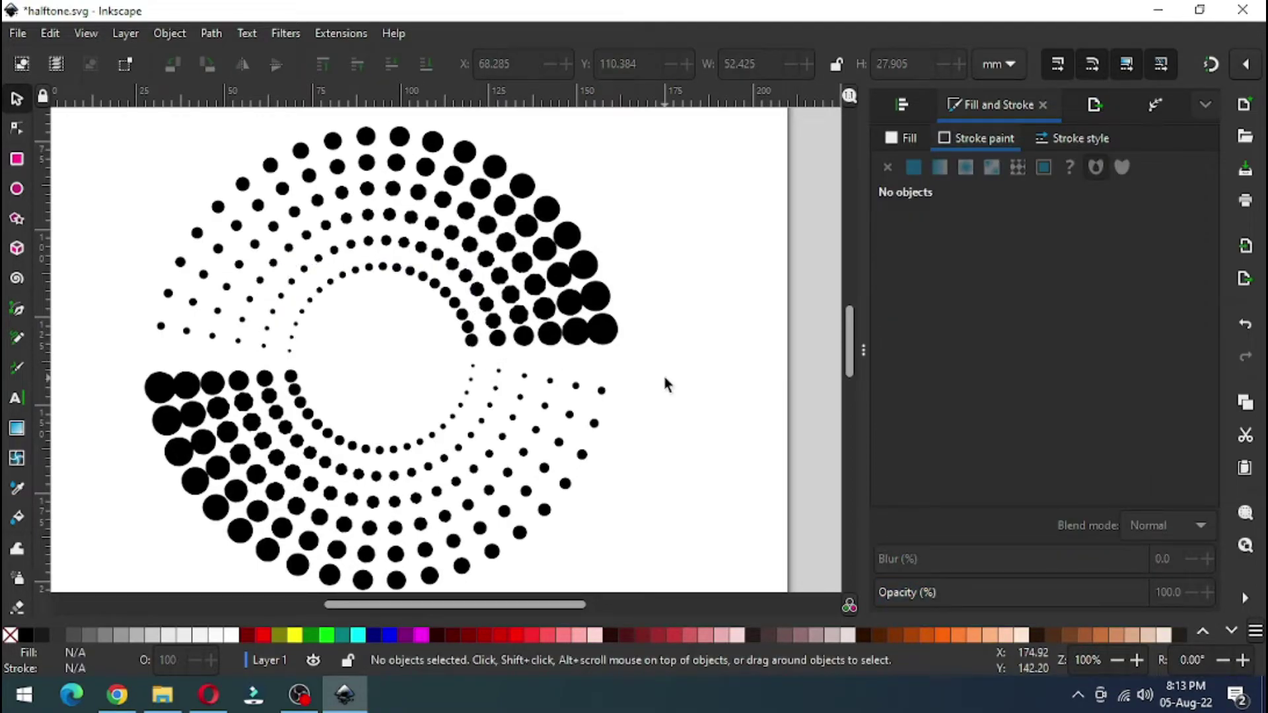
{"action": "key", "text": "ctrl+s"}
- Apply a linear gradient fill to all dot rows in the upper half of the halftone circle
{"action": "key", "text": "minus"}
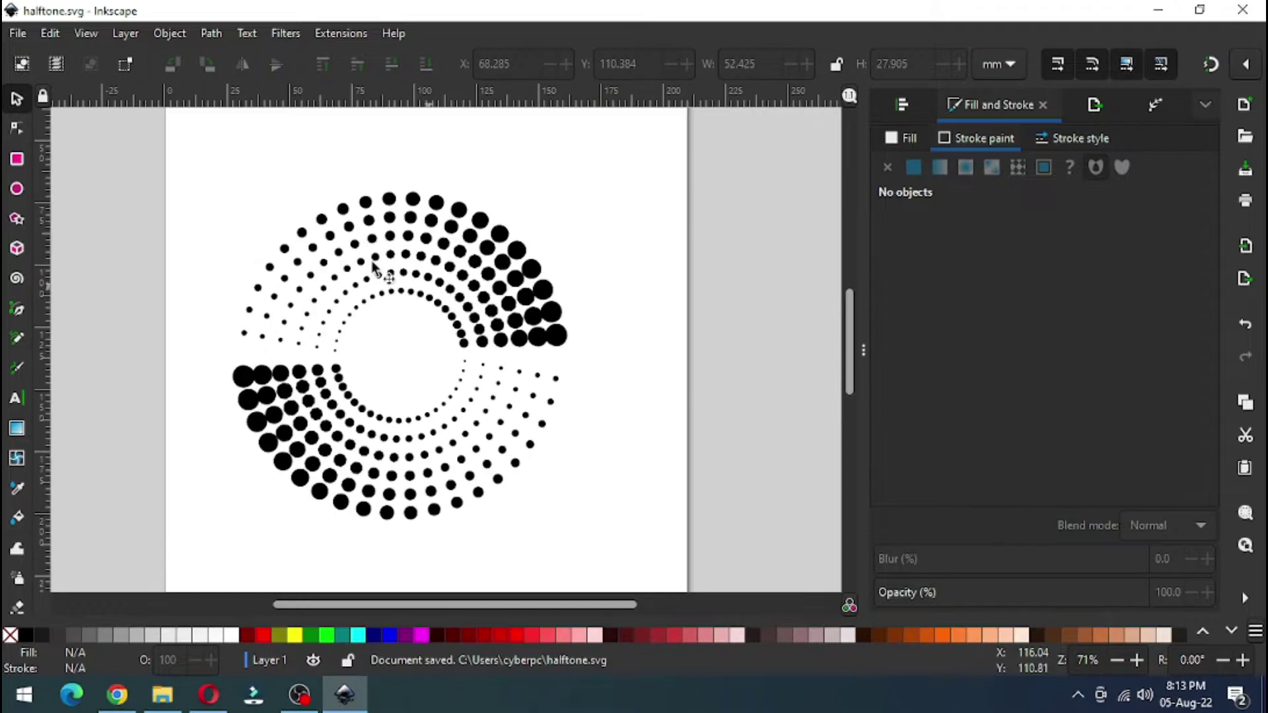
{"action": "left_click_drag", "start_coordinate": [183, 169], "coordinate": [624, 360]}
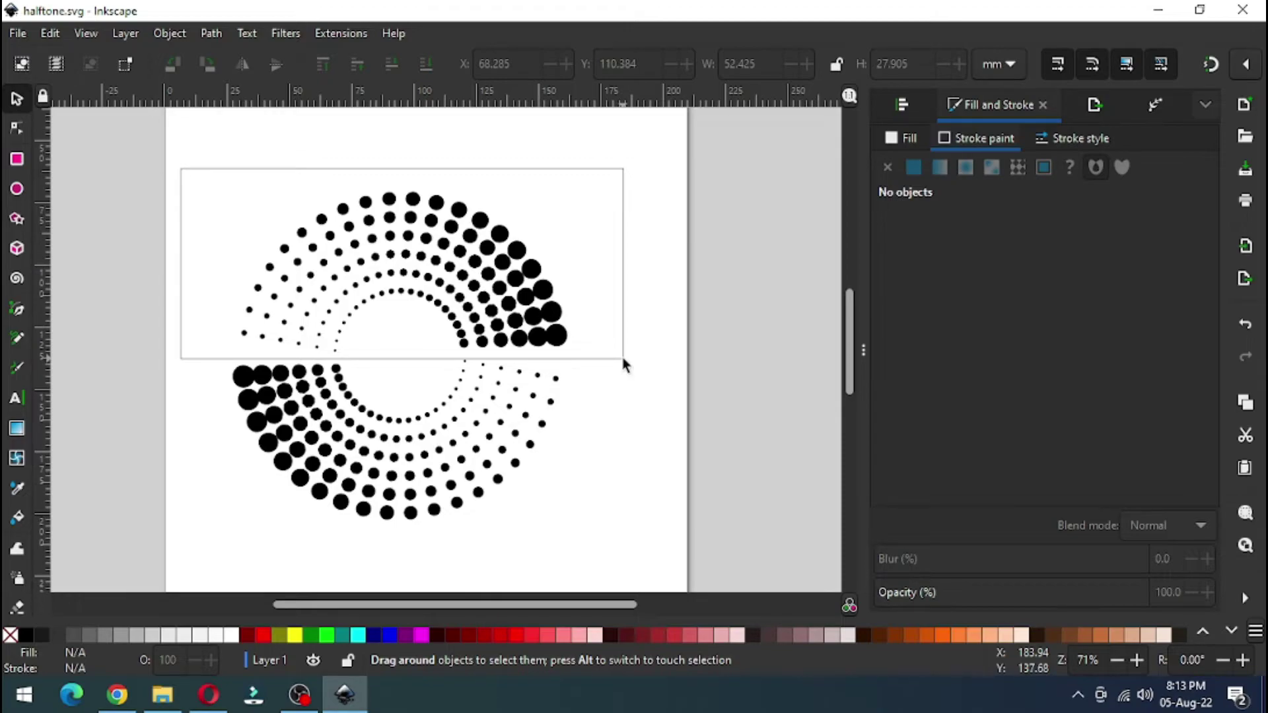
{"action": "left_click_drag", "start_coordinate": [624, 359], "coordinate": [622, 359]}
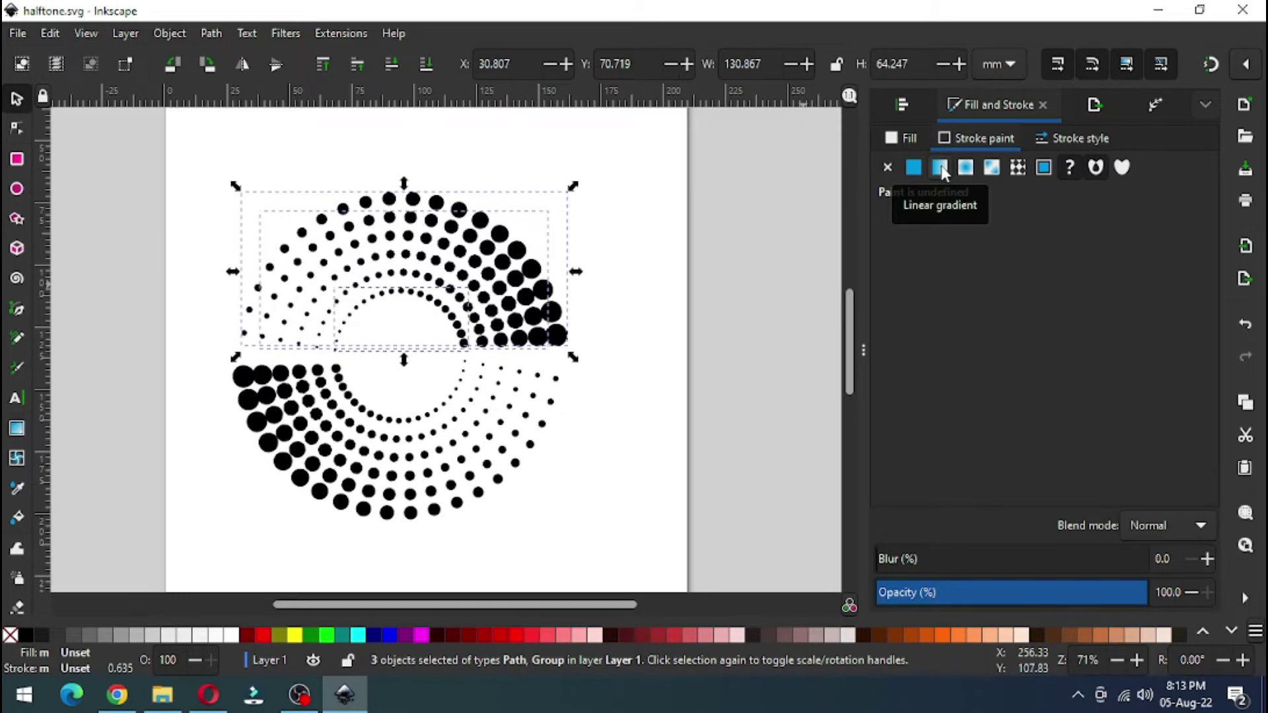
{"action": "left_click", "coordinate": [912, 135]}
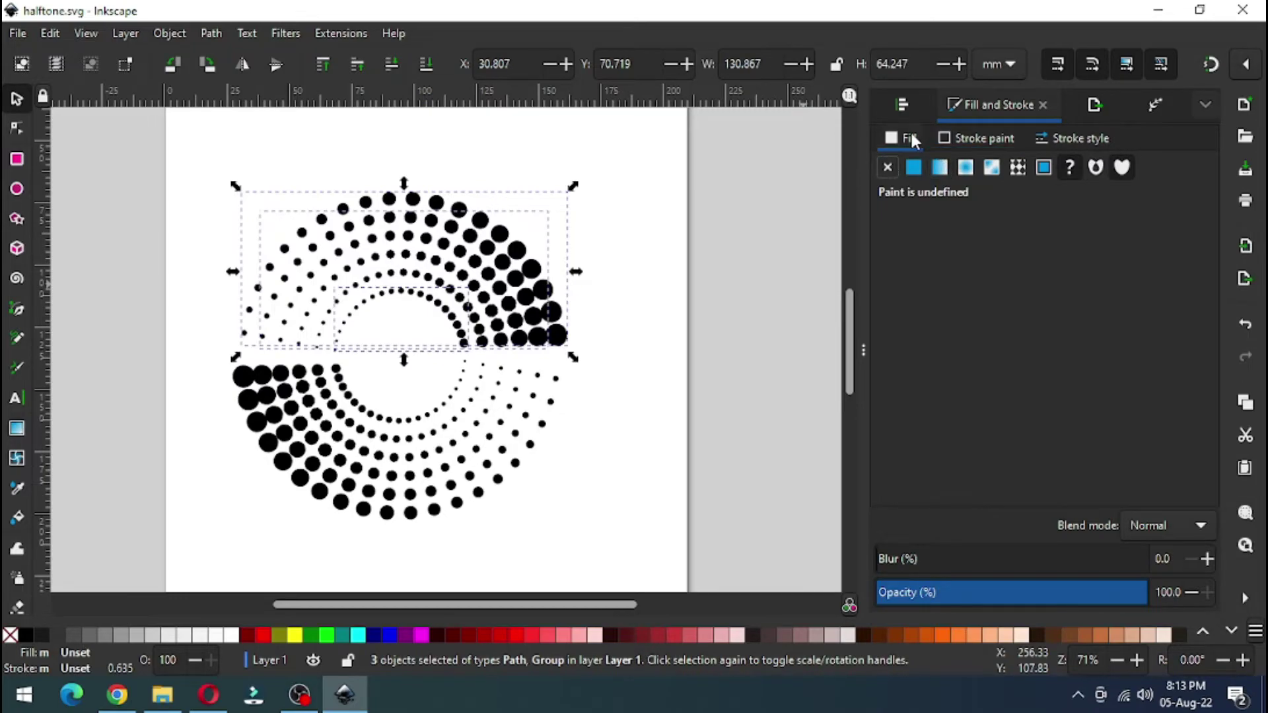
{"action": "left_click", "coordinate": [939, 168]}
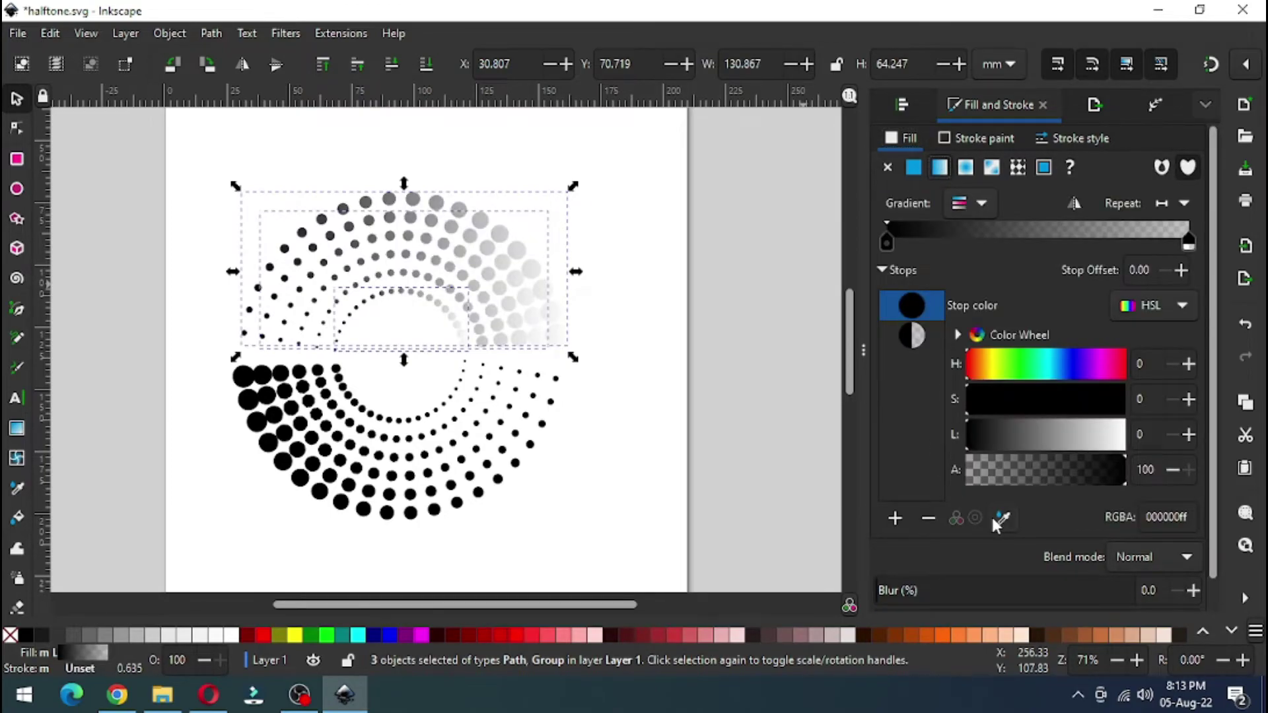
- Set the end stop of the upper outermost dot row's gradient, beside its largest dots, to magenta #AA0088
{"action": "left_click", "coordinate": [17, 429]}
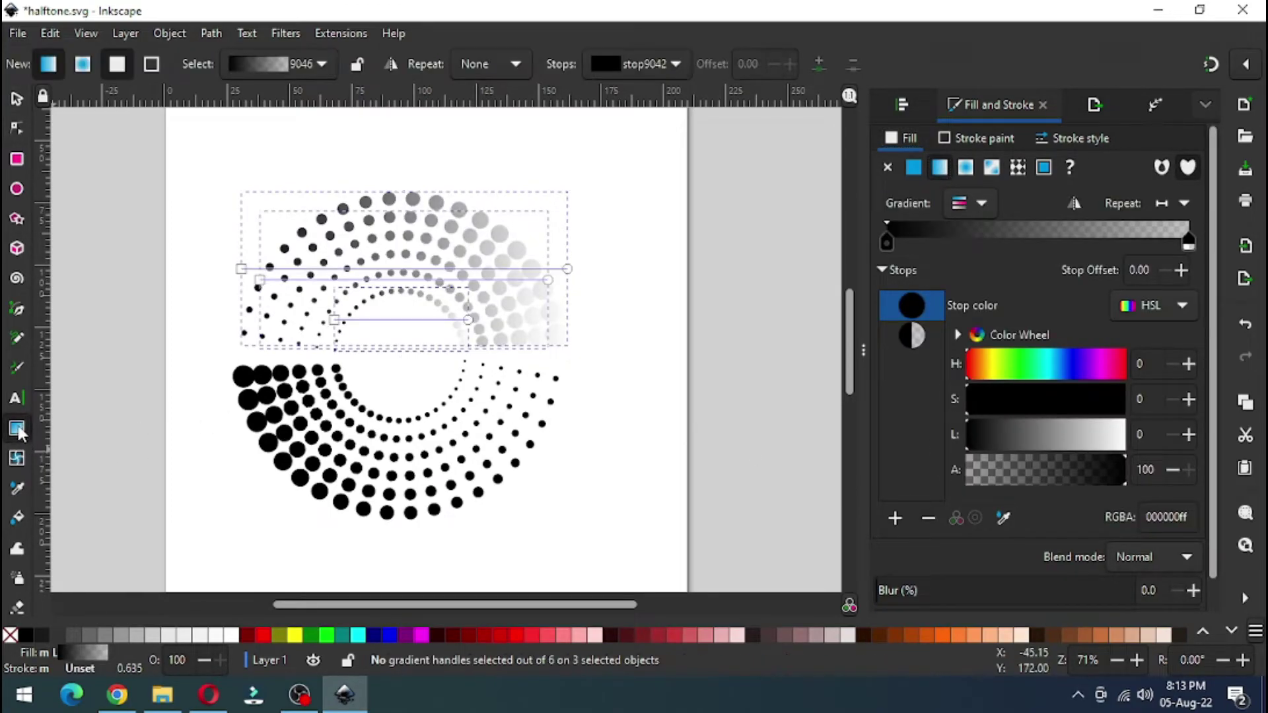
{"action": "left_click", "coordinate": [567, 269]}
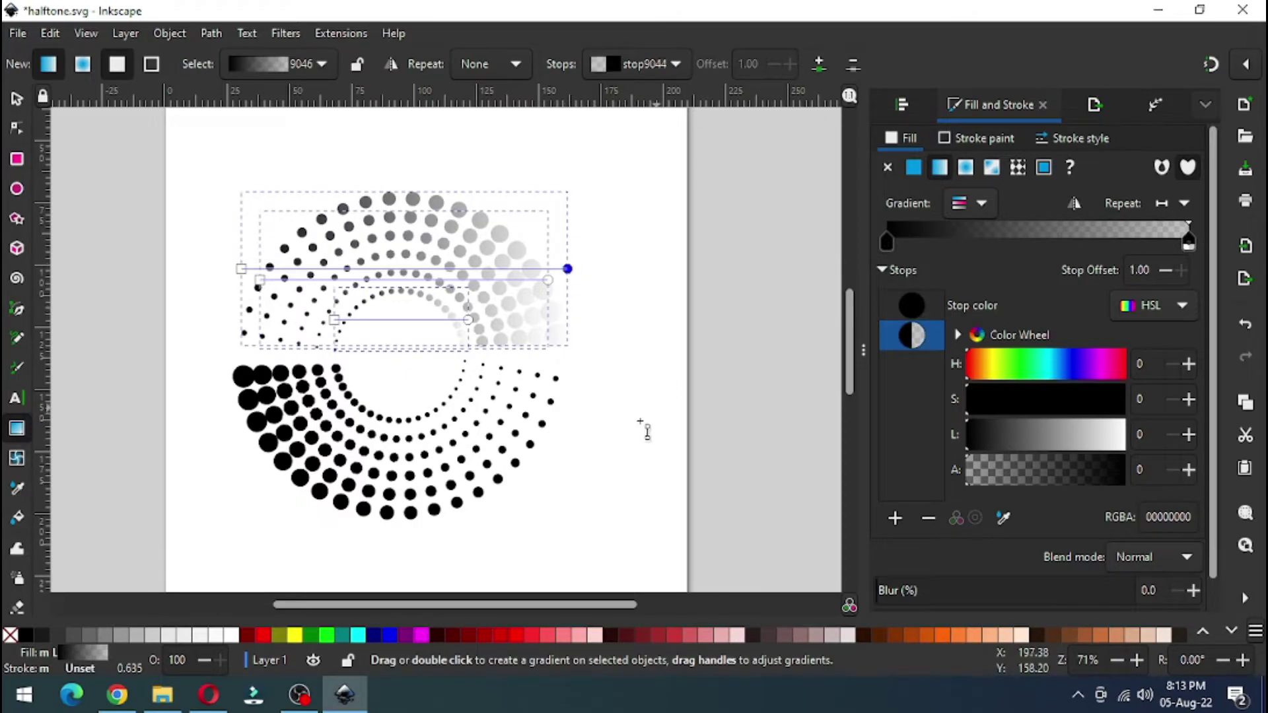
{"action": "left_click", "coordinate": [1232, 631]}
{"action": "left_click", "coordinate": [1232, 631]}
{"action": "left_click", "coordinate": [1232, 631]}
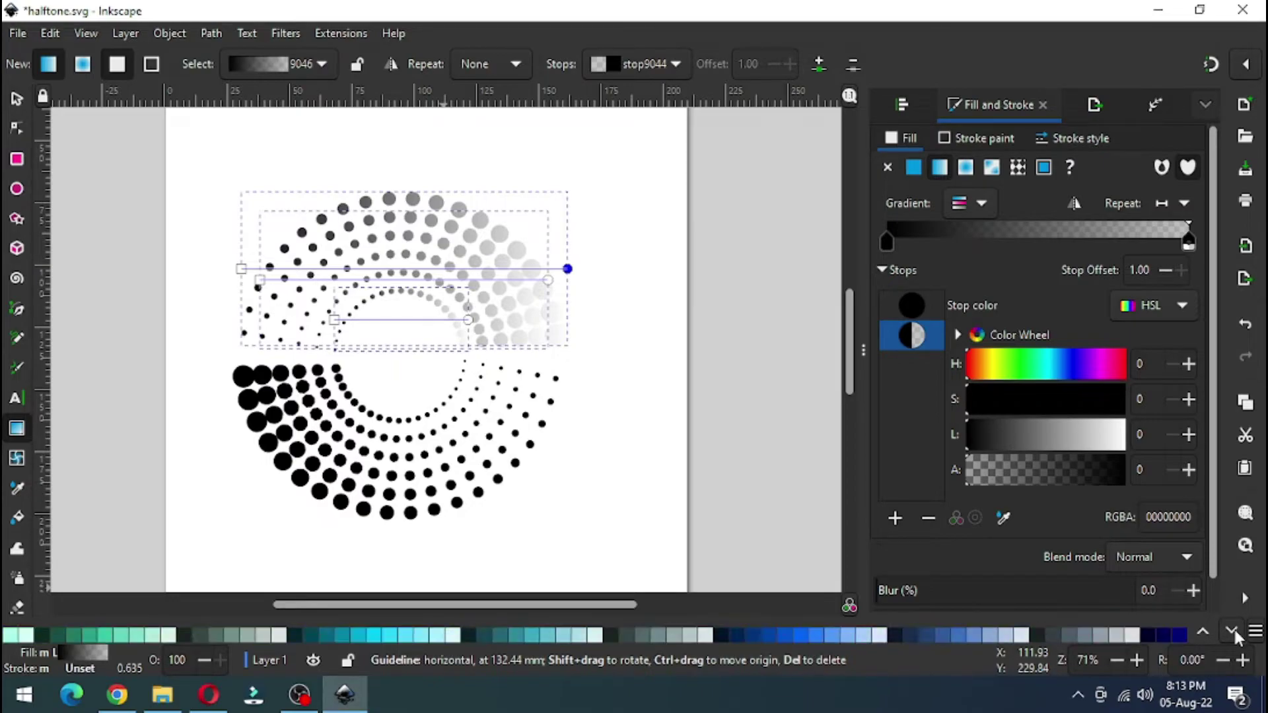
{"action": "left_click", "coordinate": [1233, 631]}
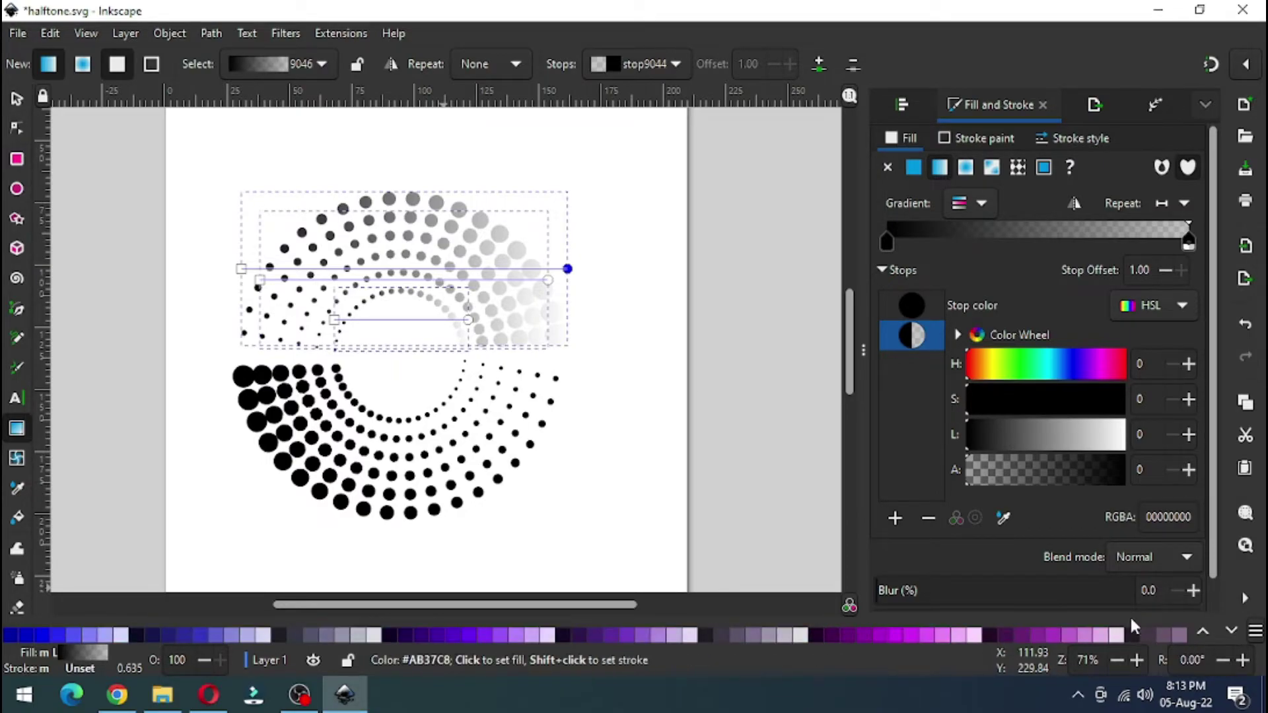
{"action": "left_click", "coordinate": [1232, 633]}
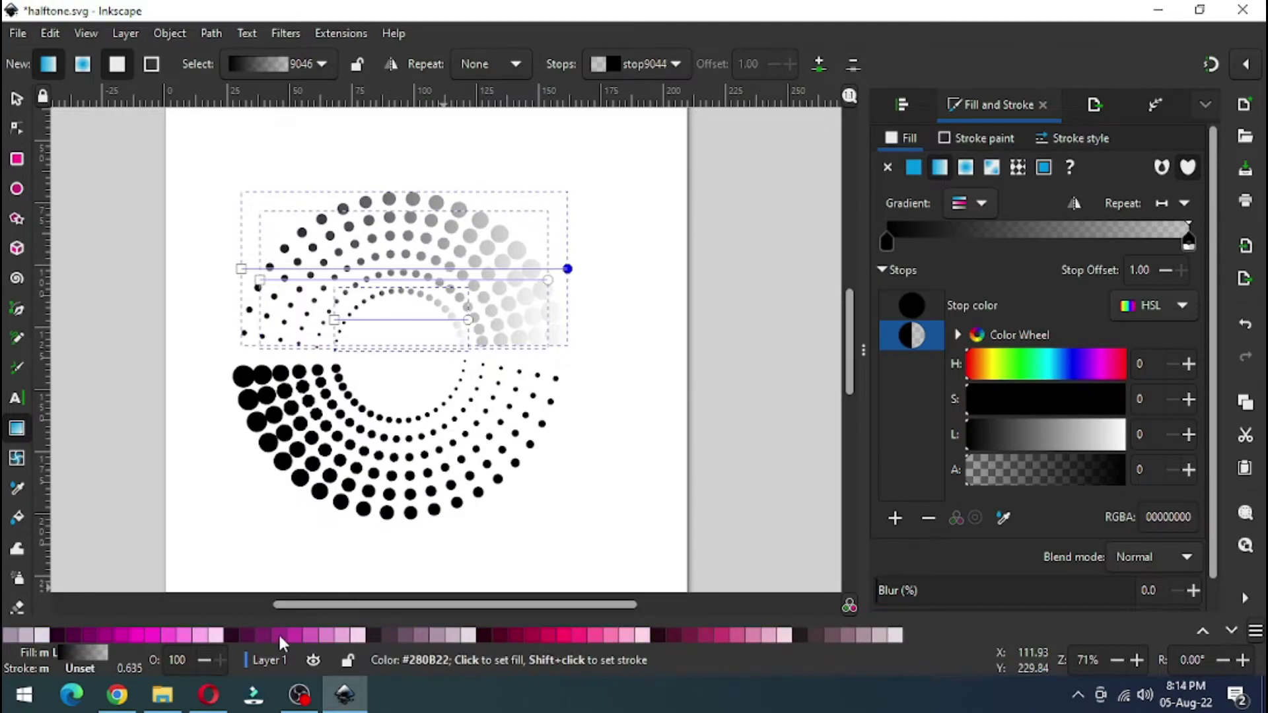
{"action": "left_click", "coordinate": [105, 635]}
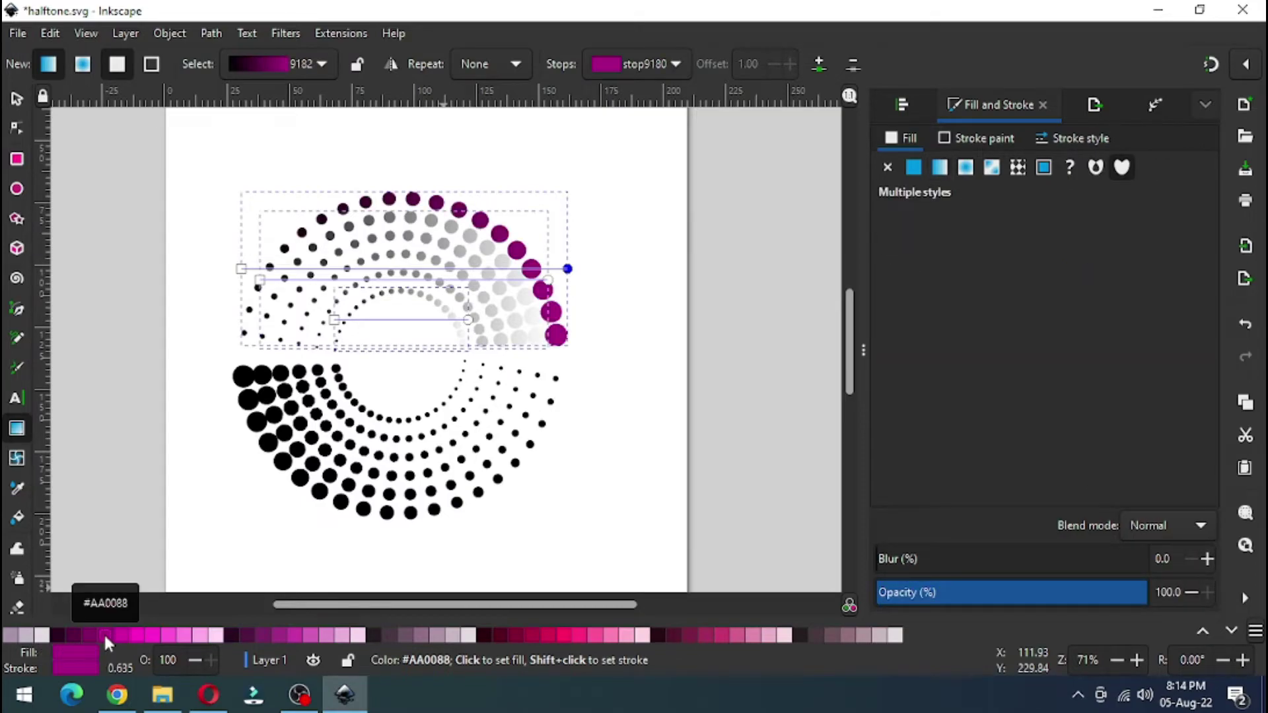
- Set the start stop of the upper outermost dot row's gradient to dark purple #2B0022 and deselect the artwork
{"action": "left_click", "coordinate": [249, 280]}
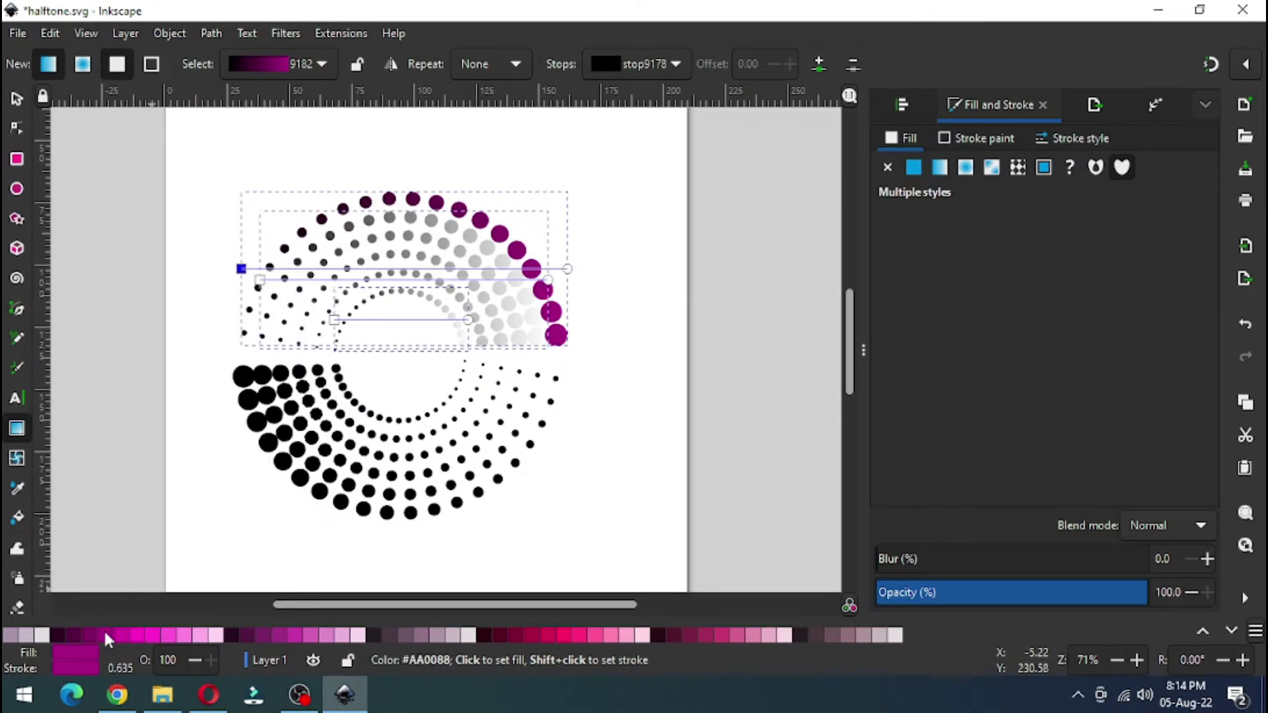
{"action": "left_click", "coordinate": [57, 636]}
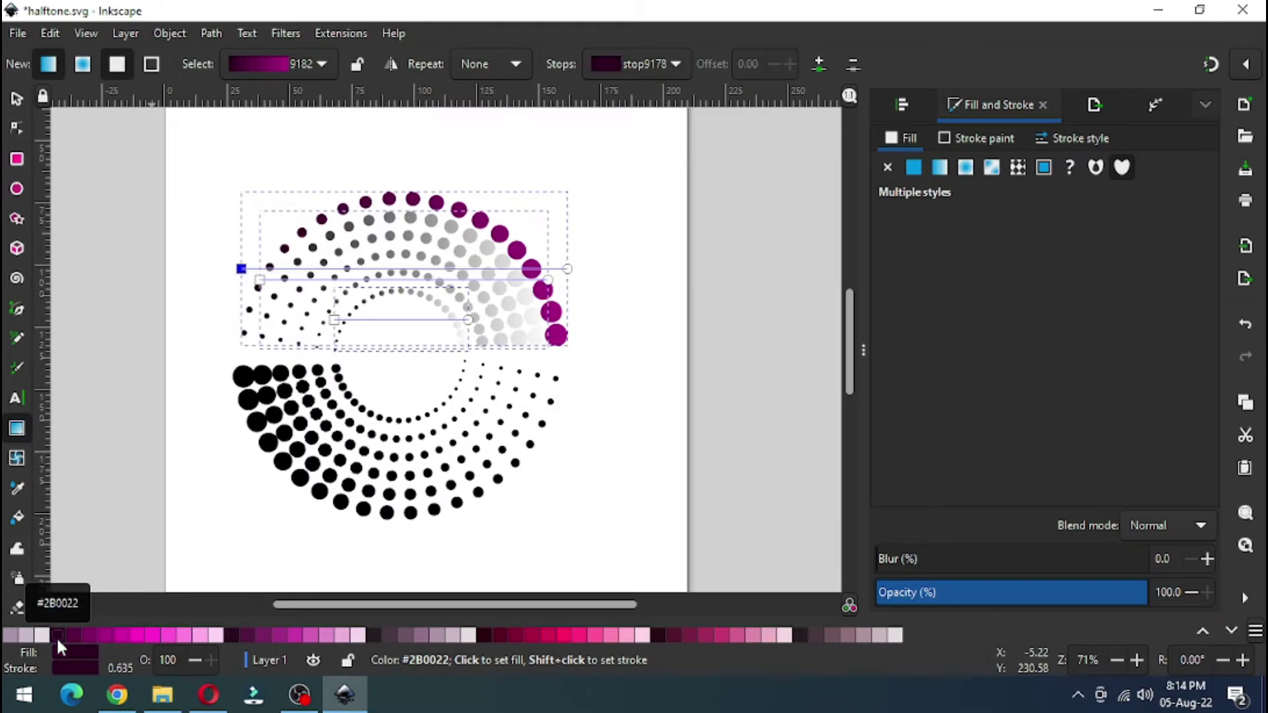
{"action": "left_click", "coordinate": [11, 101]}
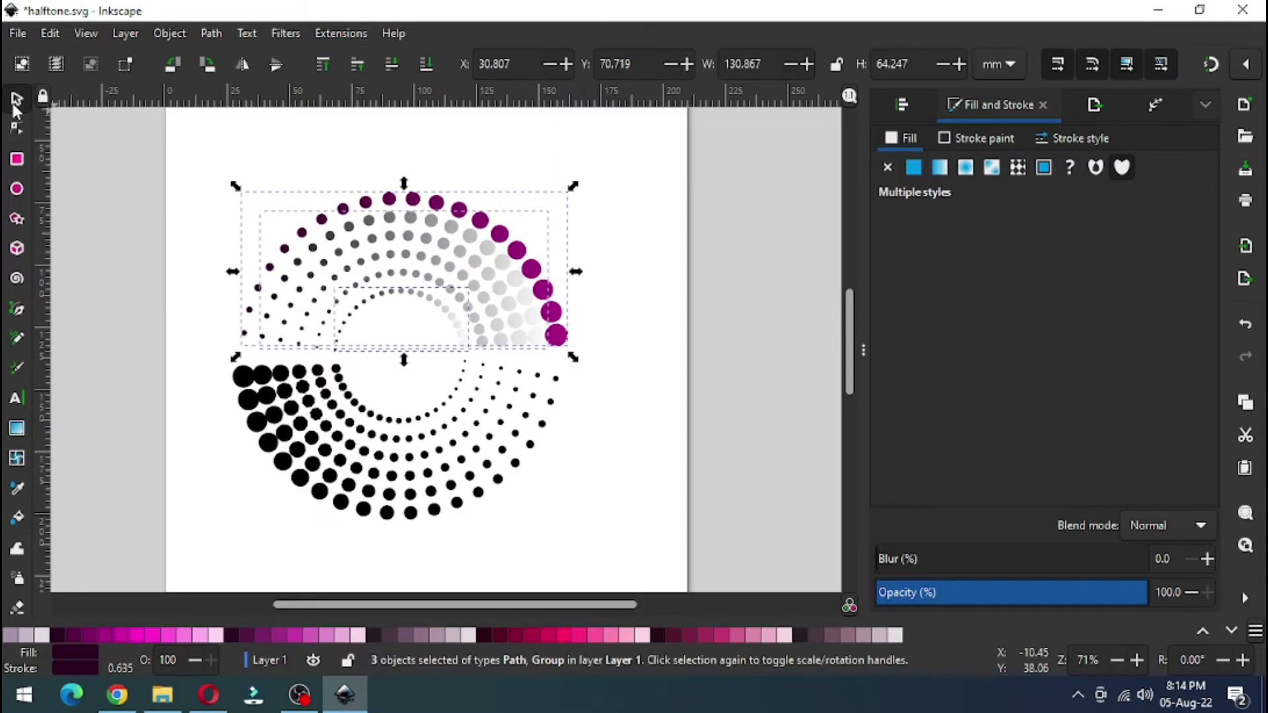
{"action": "left_click", "coordinate": [641, 275]}
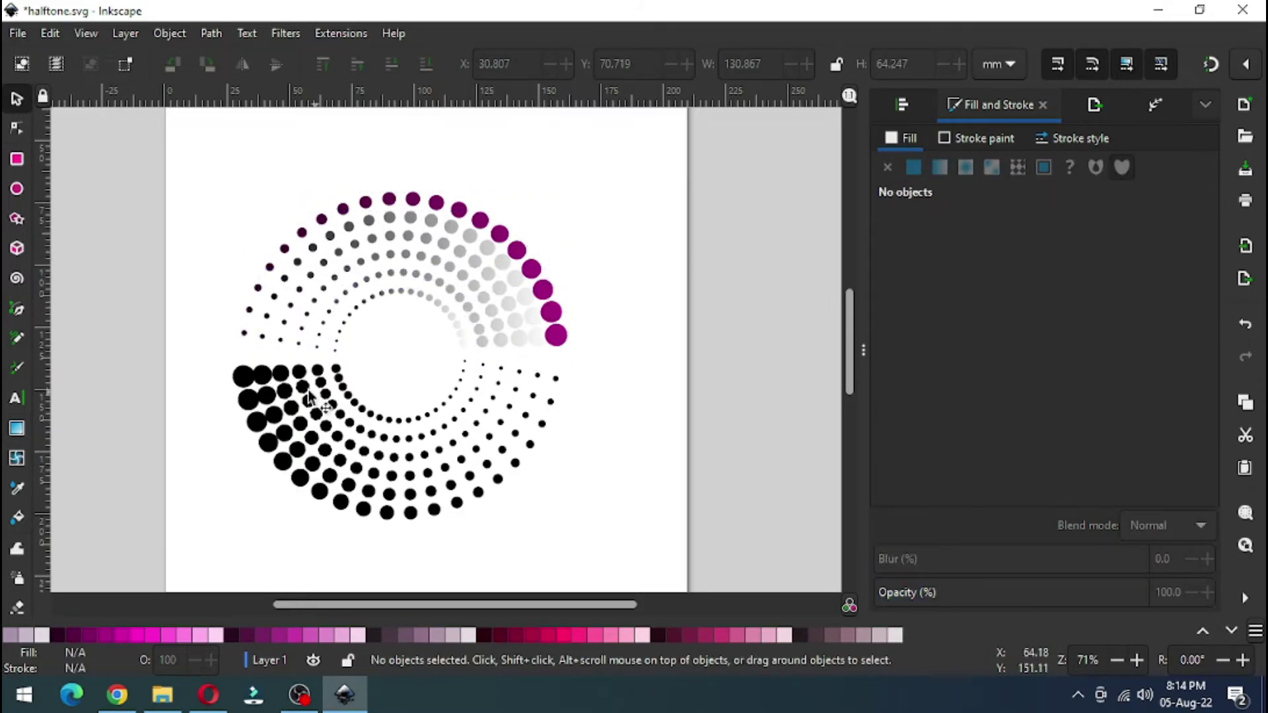
- Apply a linear gradient fill to the lower half's outermost dot row and set its start stop to dark crimson #800033
{"action": "left_click", "coordinate": [246, 383]}
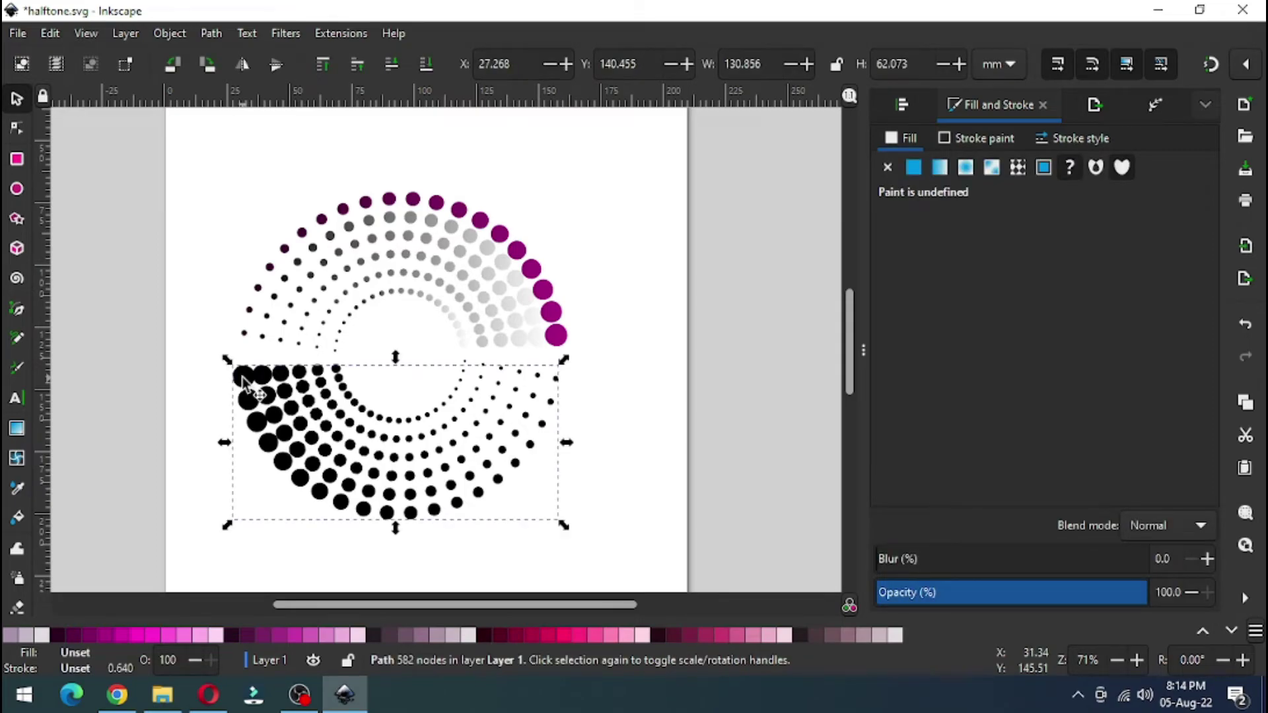
{"action": "left_click", "coordinate": [940, 168]}
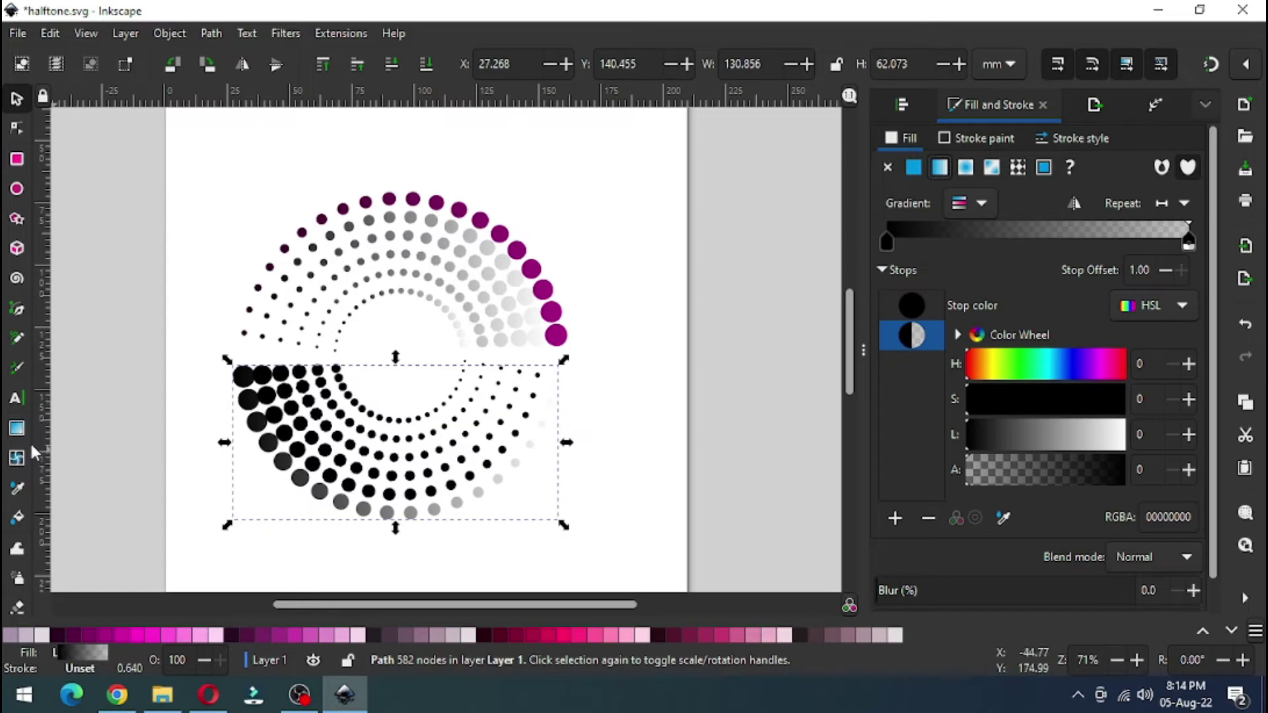
{"action": "left_click", "coordinate": [18, 429]}
{"action": "left_click", "coordinate": [234, 444]}
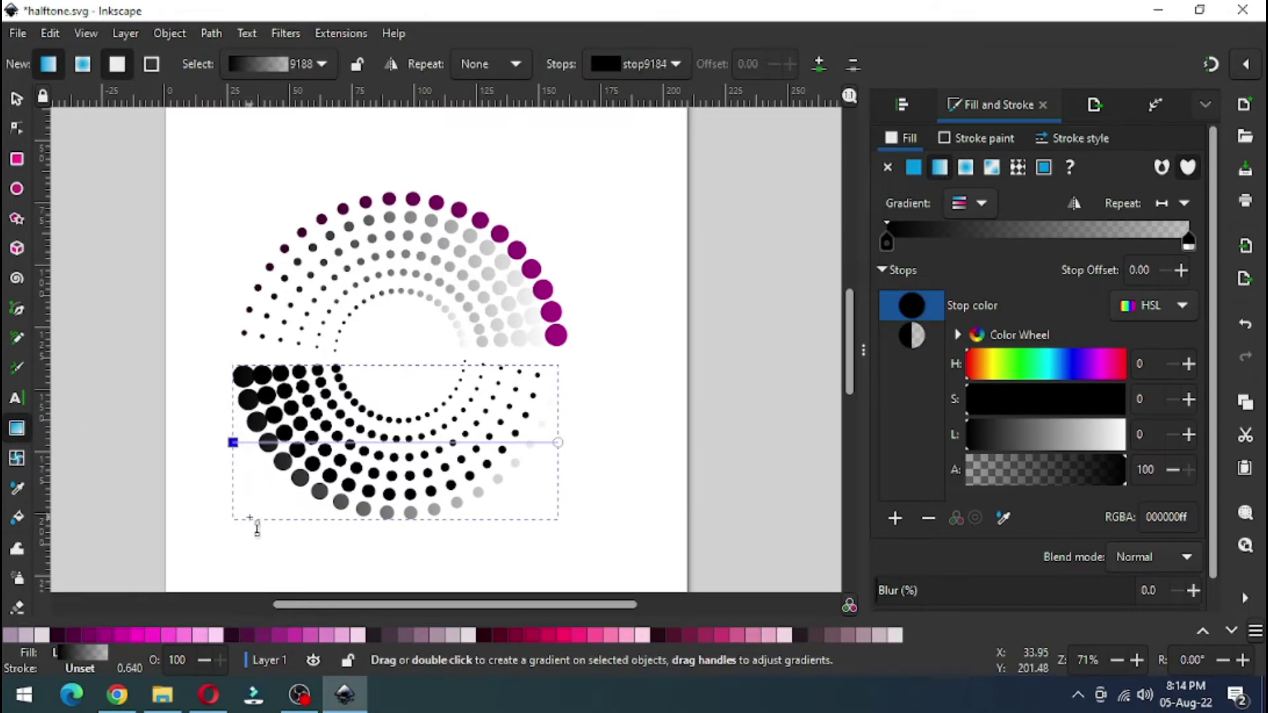
{"action": "left_click", "coordinate": [516, 635]}
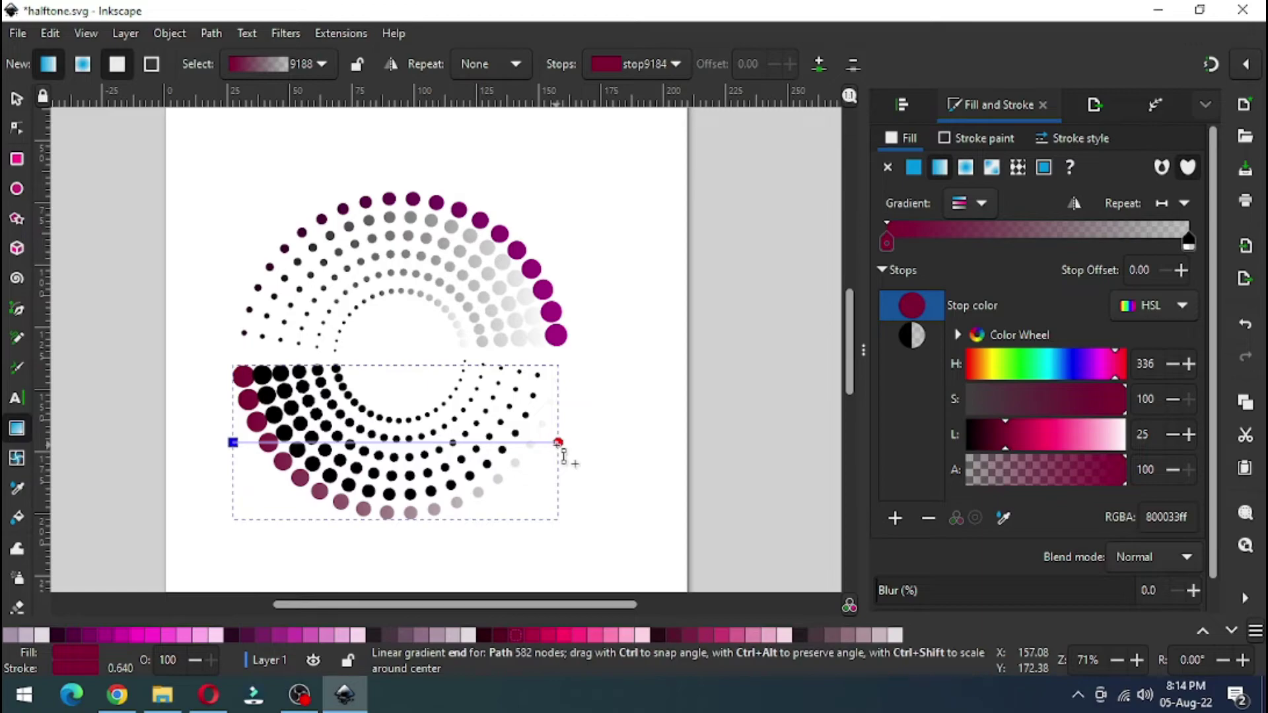
- Set the end stop of the lower outermost dot row's gradient to pink #FF0066, deselect the artwork and save the file
{"action": "left_click", "coordinate": [558, 442]}
{"action": "left_click", "coordinate": [563, 636]}
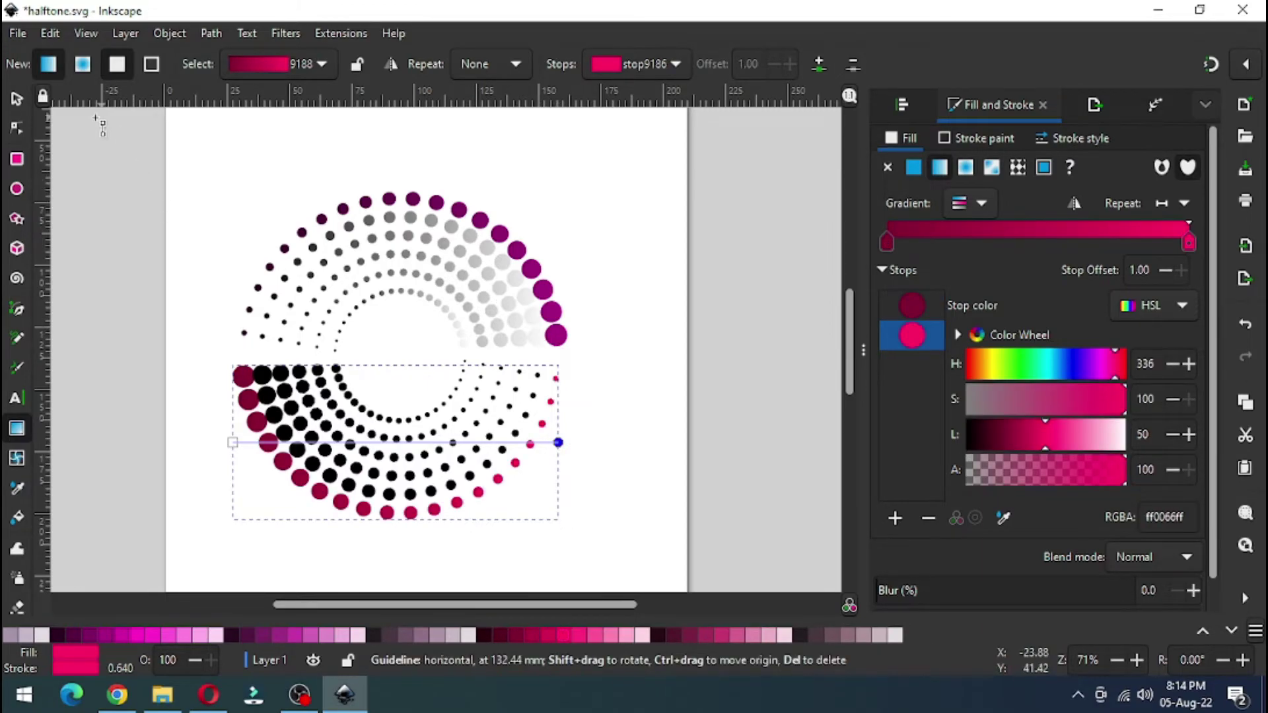
{"action": "left_click", "coordinate": [16, 98]}
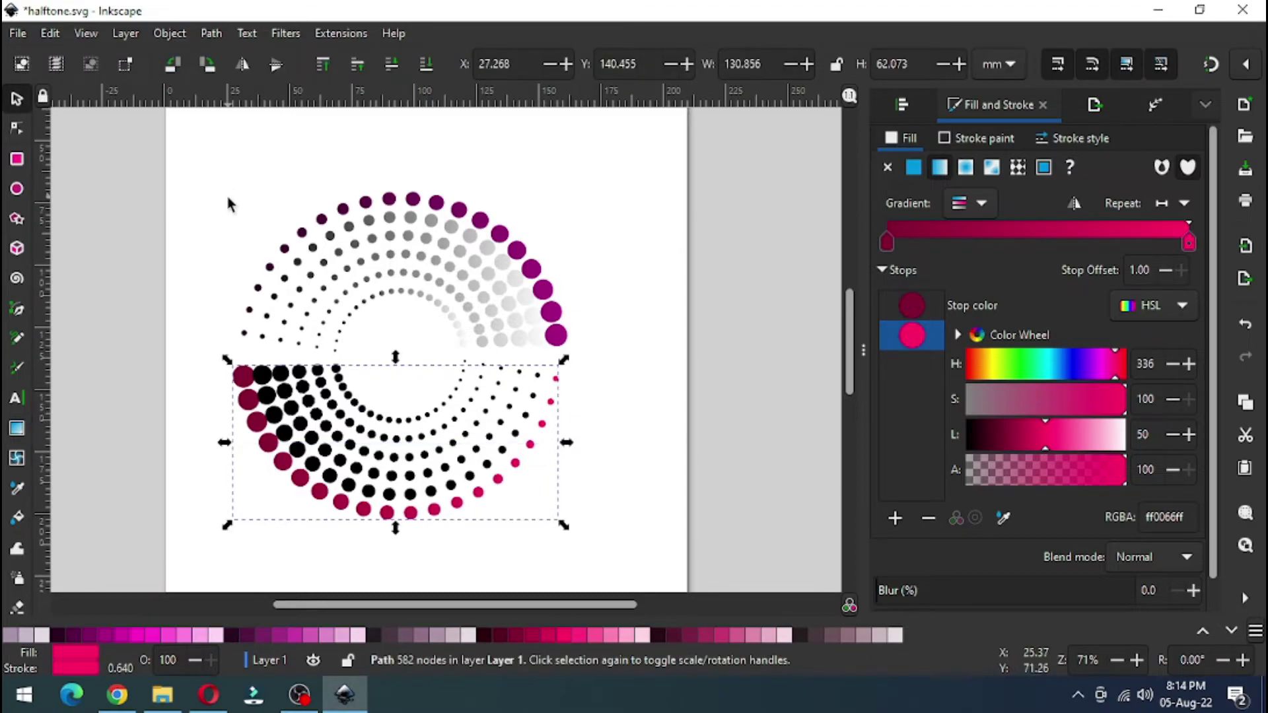
{"action": "left_click", "coordinate": [205, 200]}
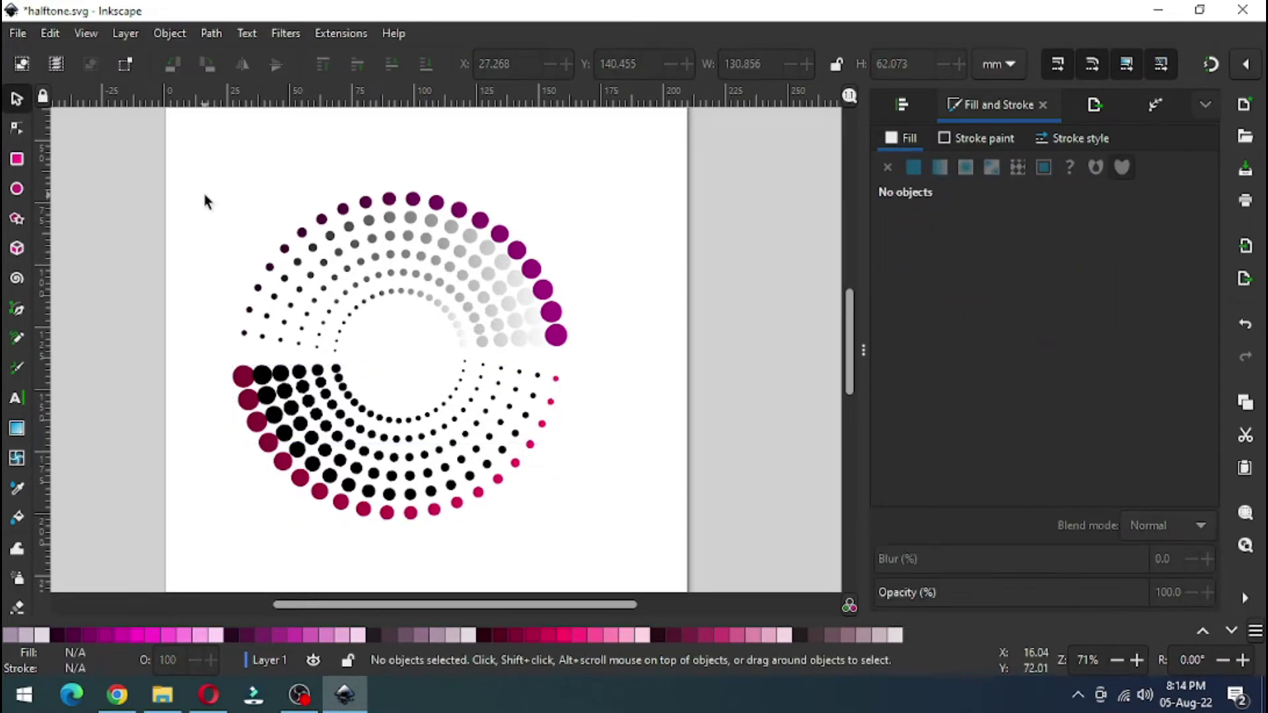
{"action": "key", "text": "ctrl+s"}
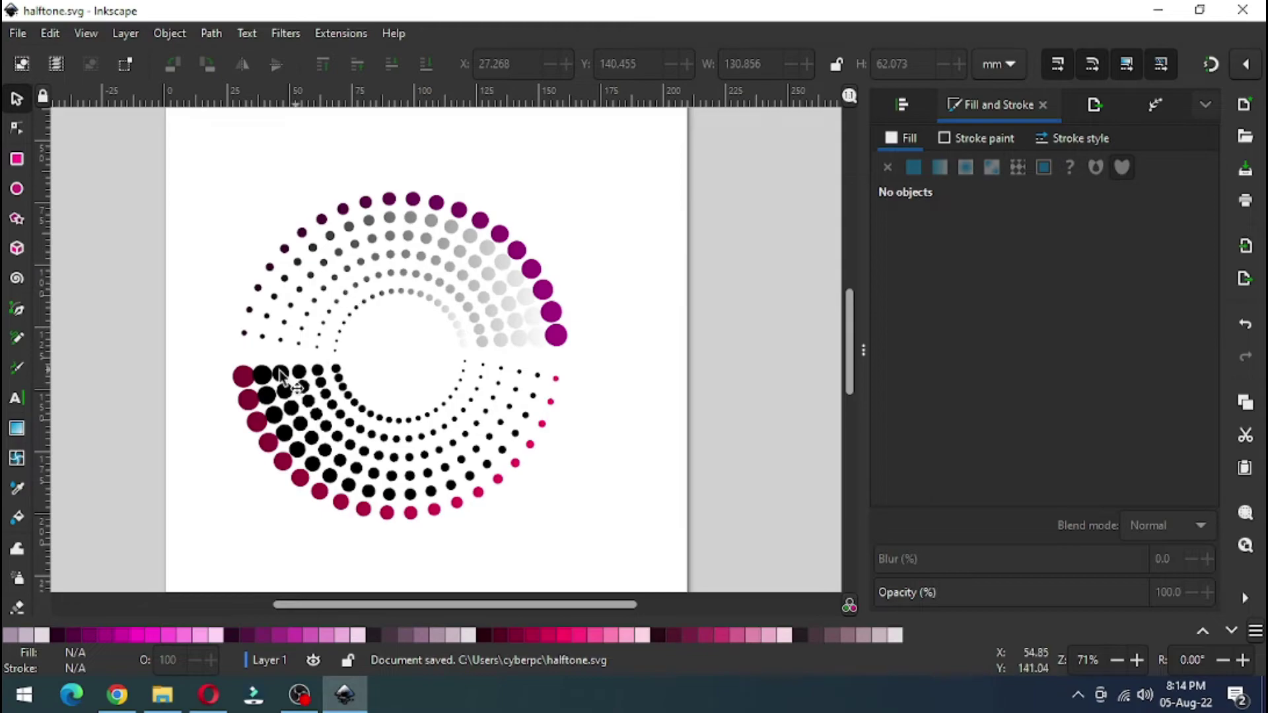
- Fill the group of middle dot rows in the lower half with the existing crimson-to-pink linear gradient
{"action": "left_click", "coordinate": [268, 389]}
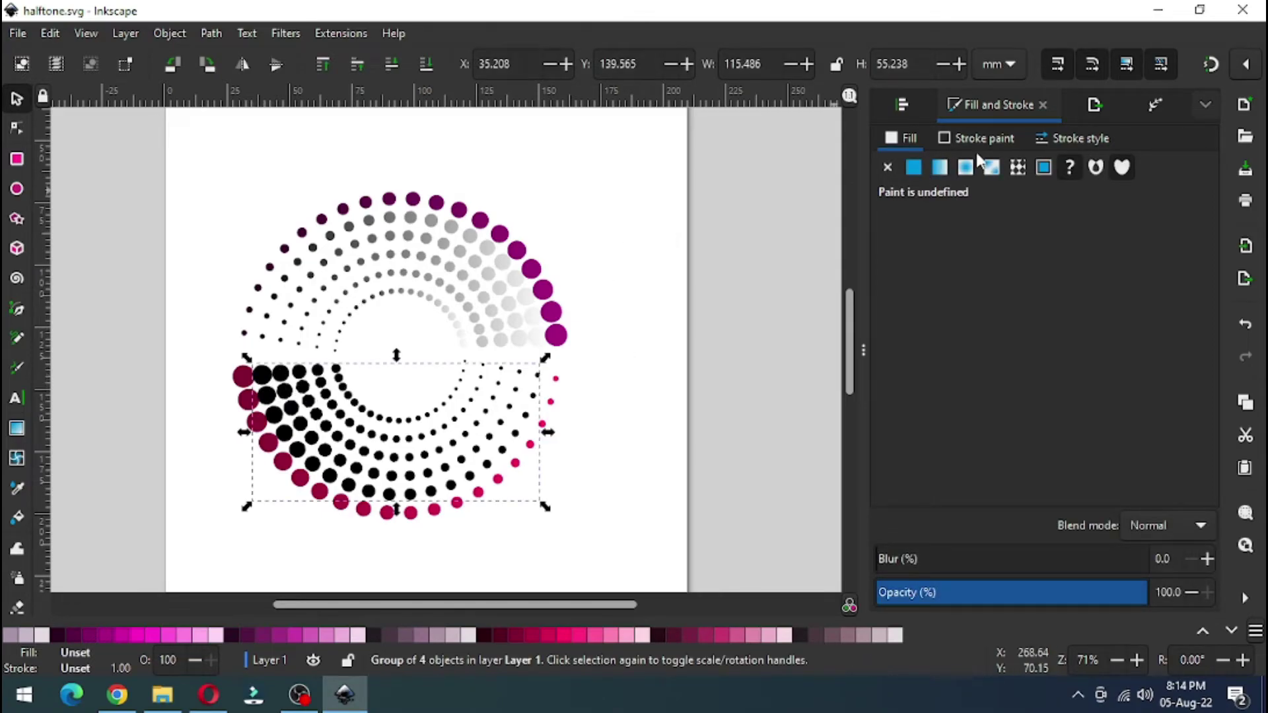
{"action": "left_click", "coordinate": [940, 167]}
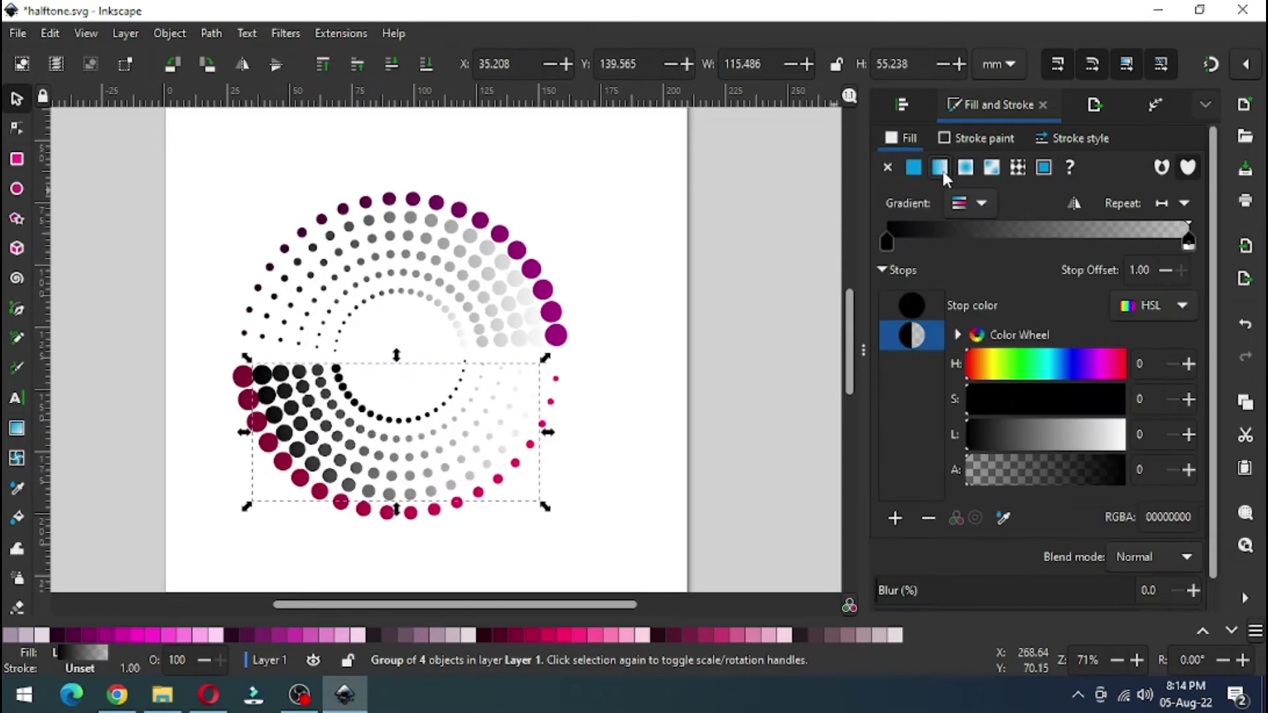
{"action": "left_click", "coordinate": [975, 205]}
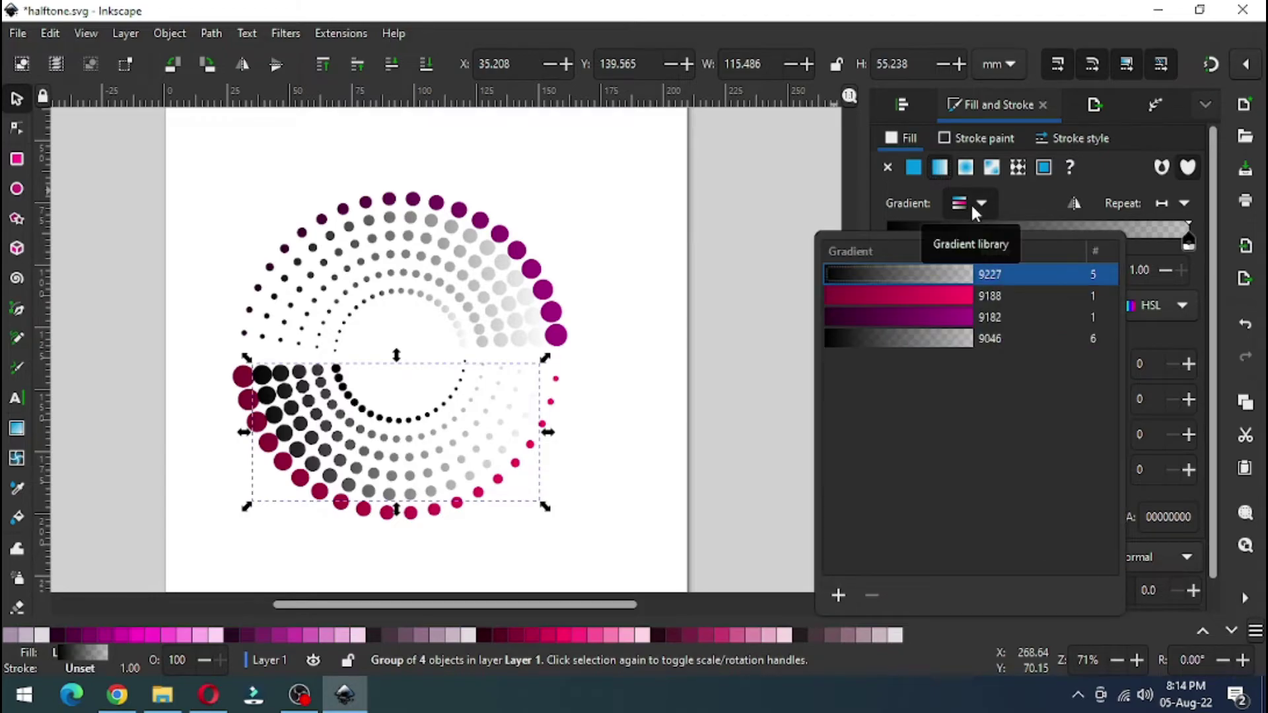
{"action": "left_click", "coordinate": [911, 297]}
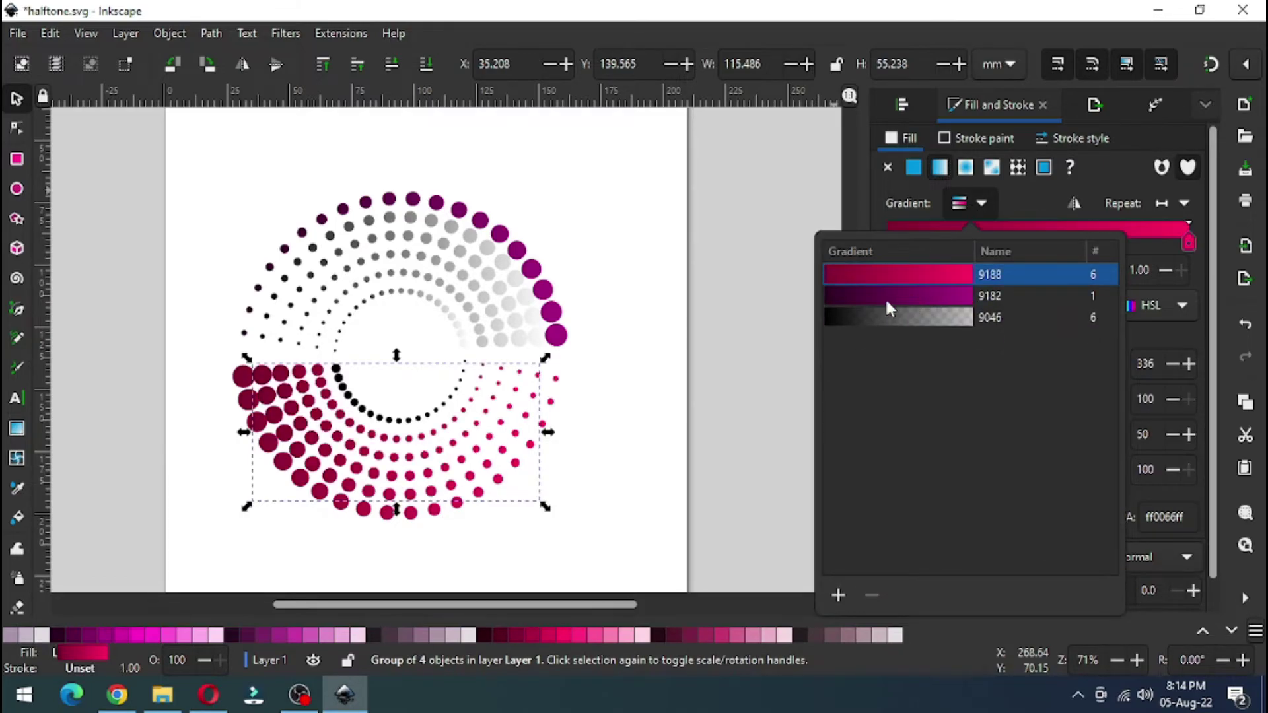
- Fill the lower half's innermost dot row with the existing crimson-to-pink linear gradient
{"action": "left_click", "coordinate": [370, 414], "text": "ctrl"}
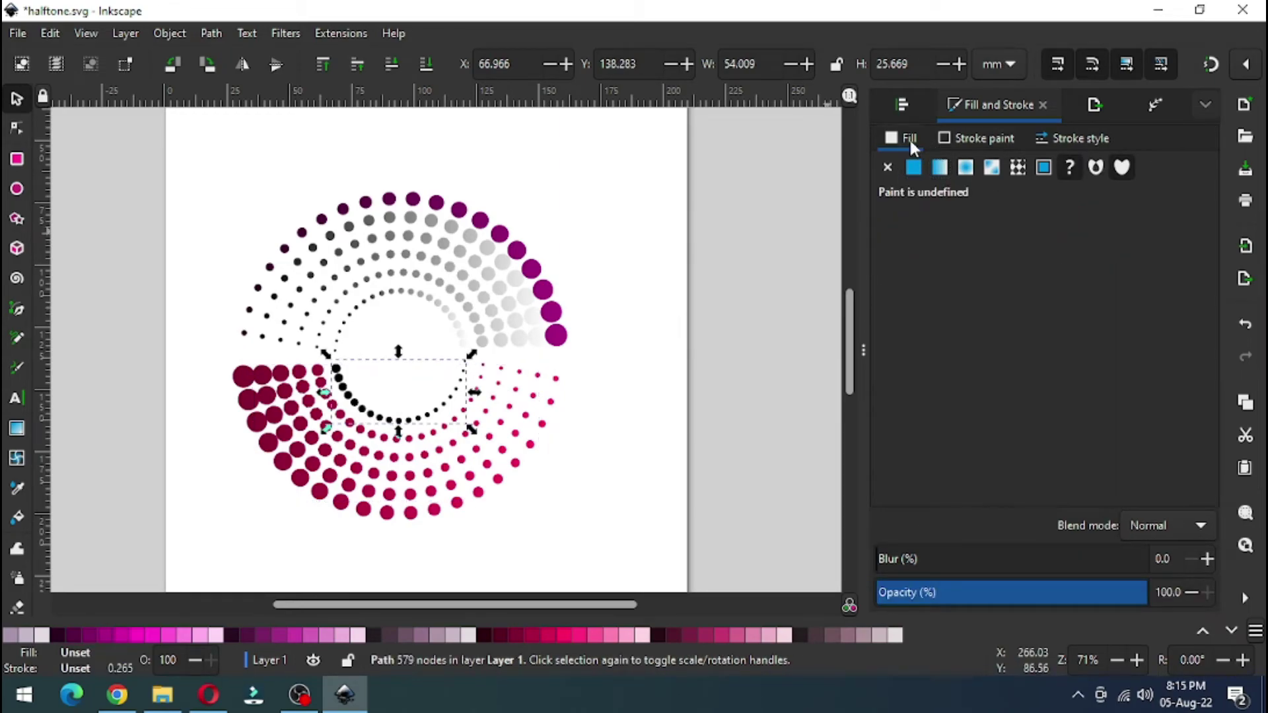
{"action": "left_click", "coordinate": [940, 168]}
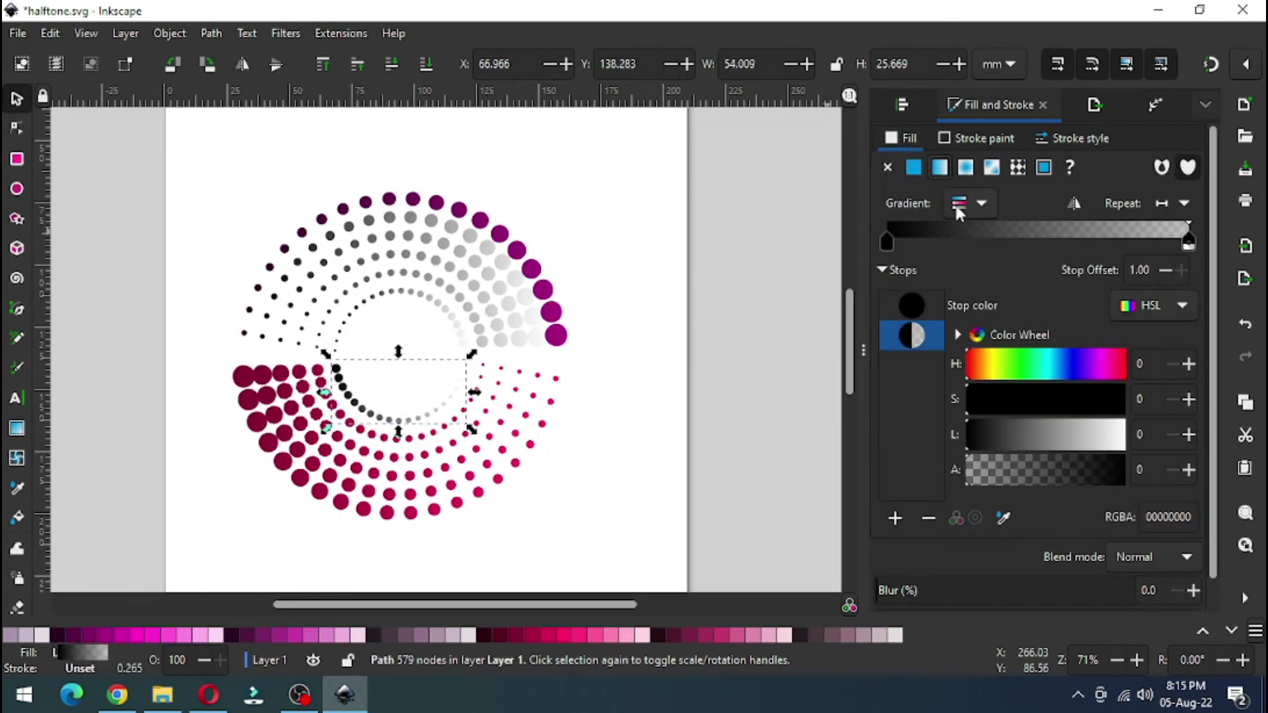
{"action": "left_click", "coordinate": [976, 205]}
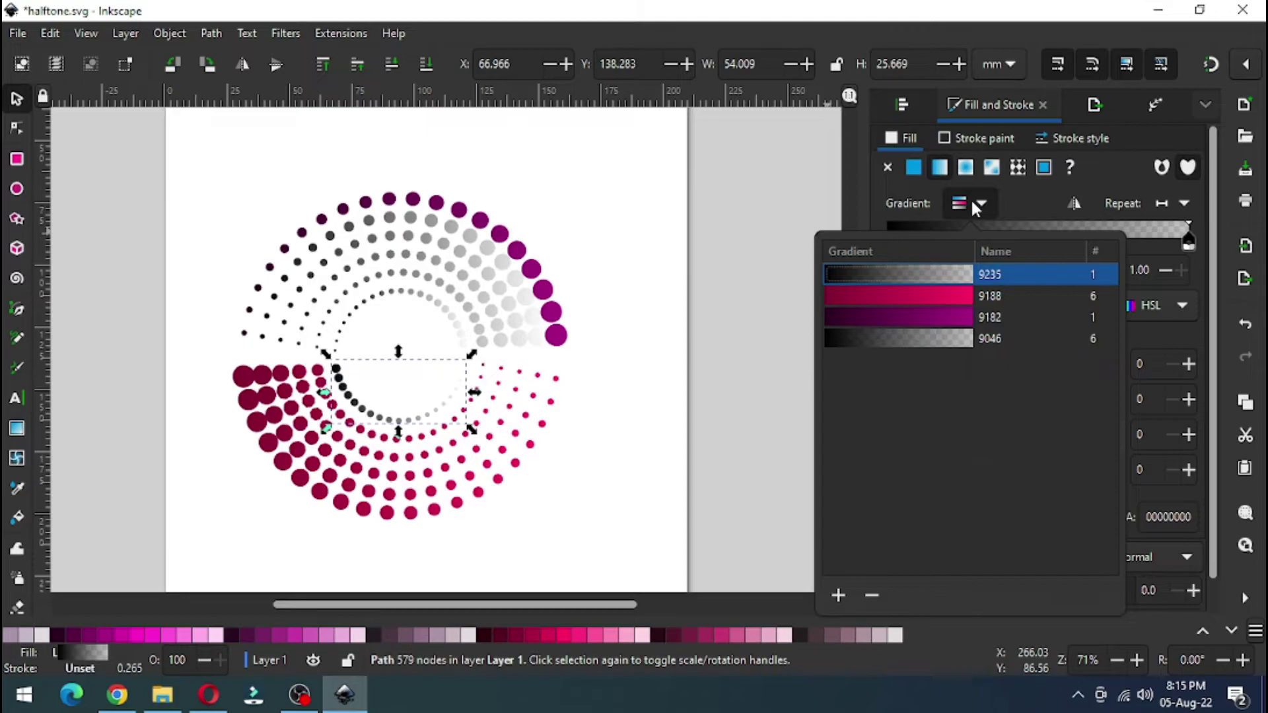
{"action": "left_click", "coordinate": [907, 292]}
{"action": "left_click", "coordinate": [461, 333]}
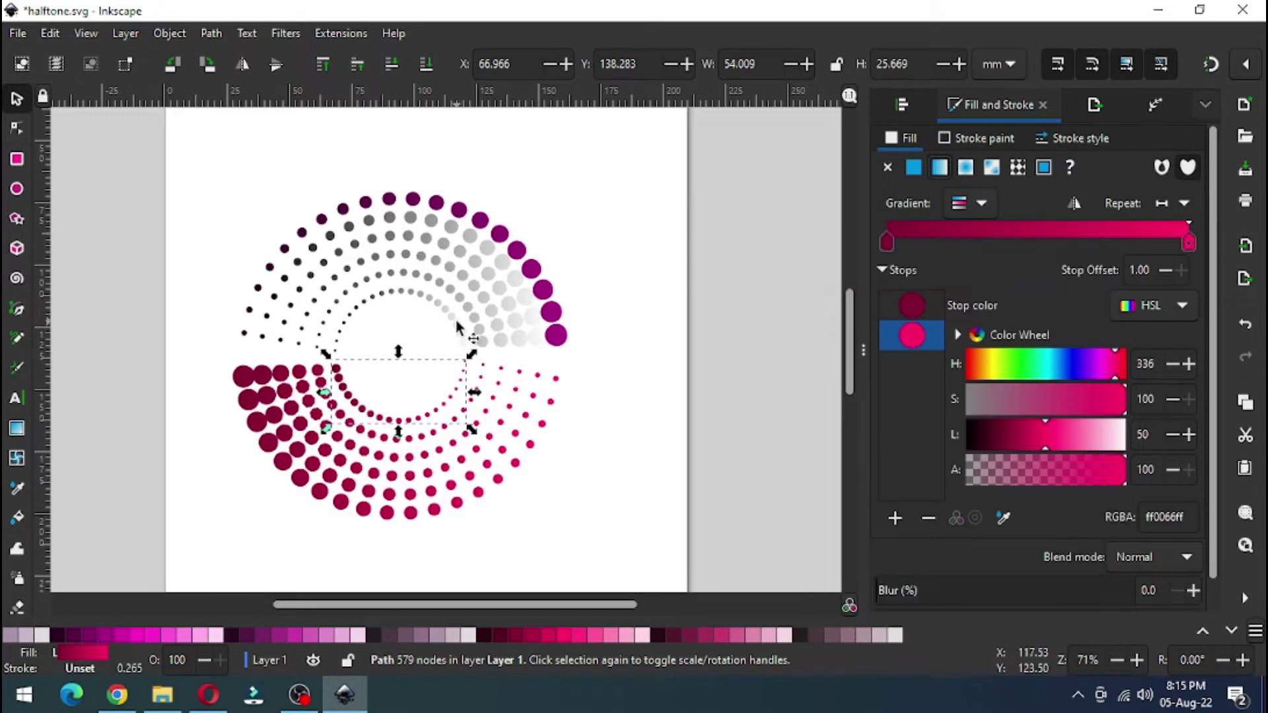
- Switch the upper half's innermost dot row to the existing dark purple-to-magenta gradient
{"action": "left_click", "coordinate": [453, 320]}
{"action": "left_click", "coordinate": [960, 207]}
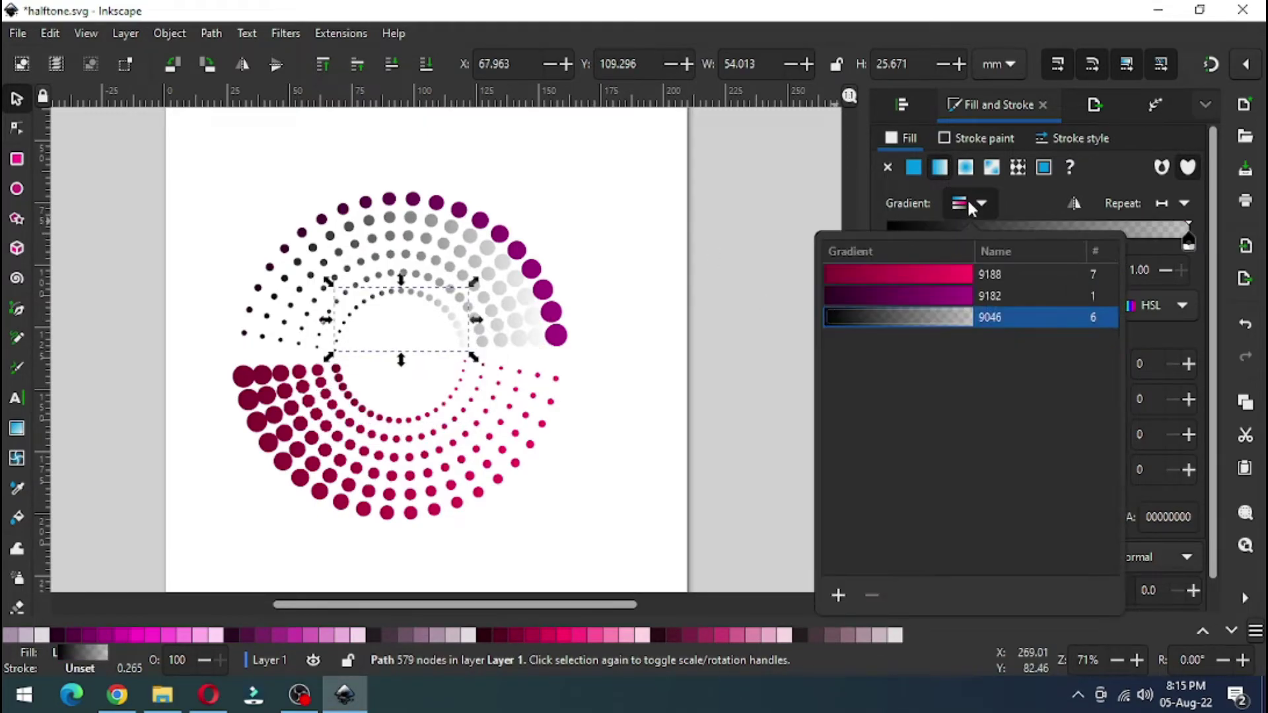
{"action": "left_click", "coordinate": [901, 297]}
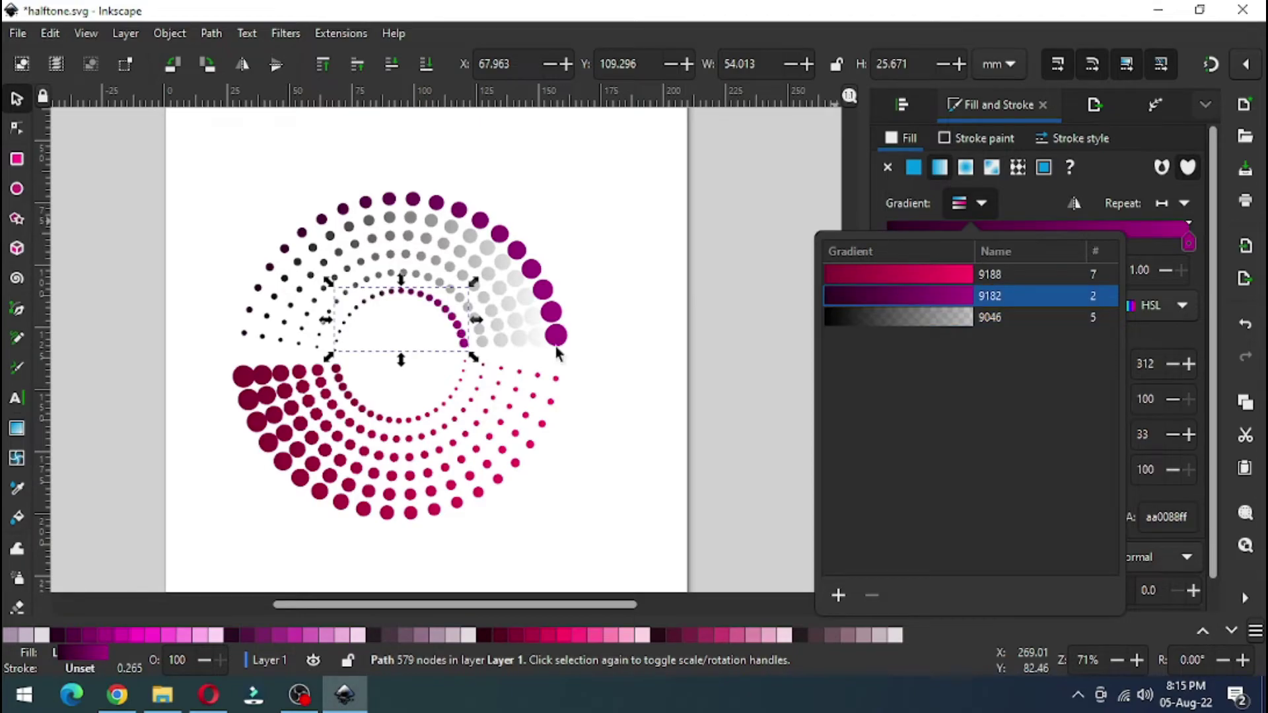
{"action": "left_click", "coordinate": [503, 346]}
- Switch the group of middle dot rows in the upper half to the dark purple-to-magenta gradient and save the file
{"action": "left_click", "coordinate": [504, 346]}
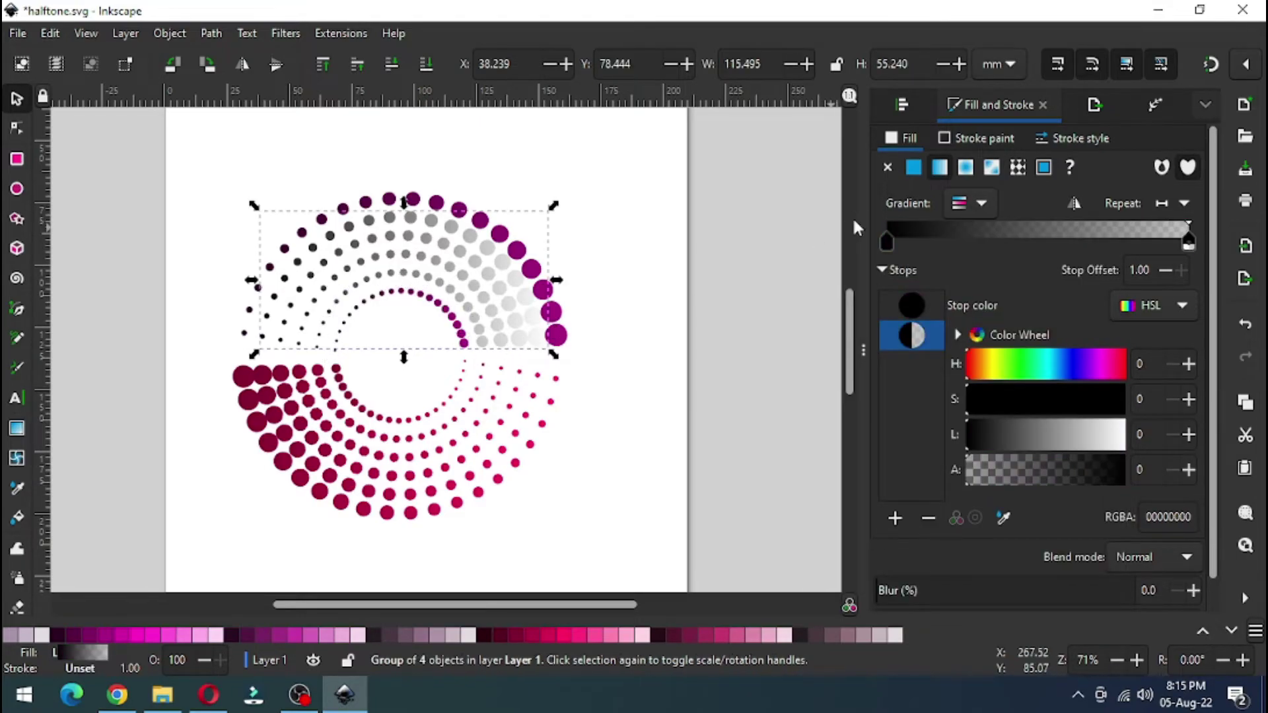
{"action": "left_click", "coordinate": [975, 203]}
{"action": "left_click", "coordinate": [961, 296]}
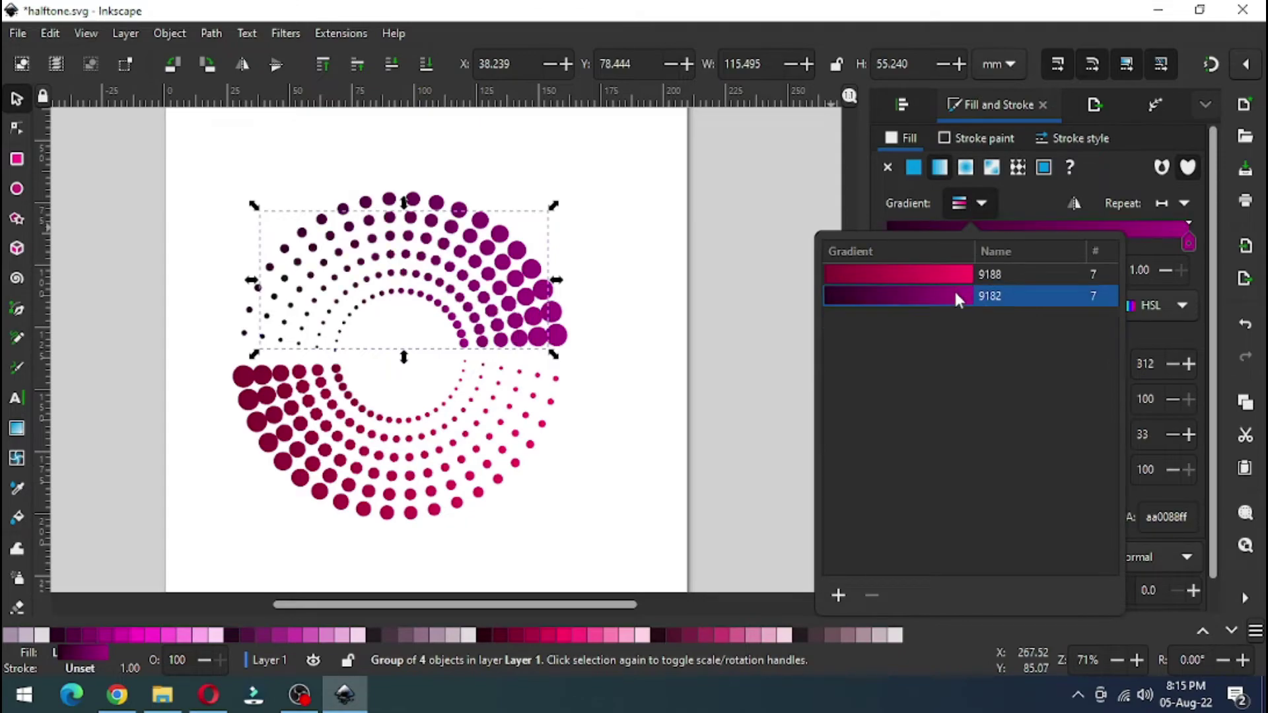
{"action": "left_click", "coordinate": [651, 313]}
{"action": "left_click", "coordinate": [633, 309]}
{"action": "key", "text": "ctrl+s"}
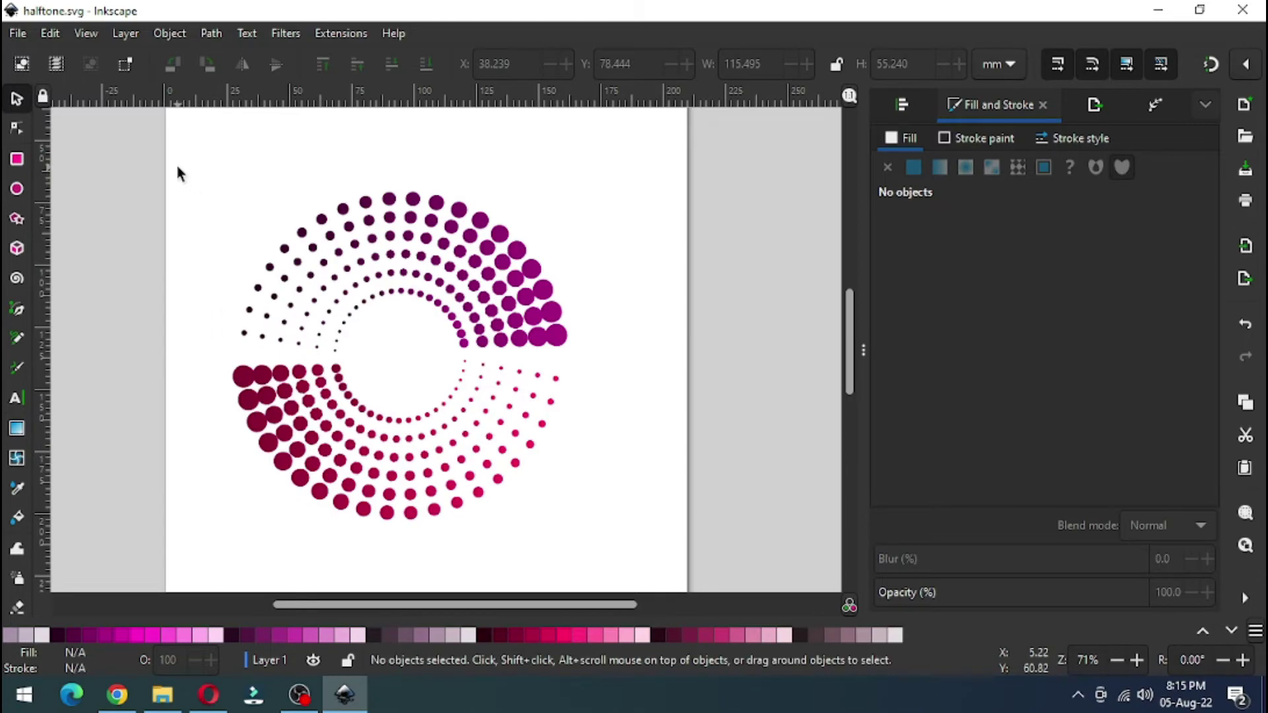
- Ungroup all dot rows of the halftone circle and deselect them
{"action": "left_click_drag", "start_coordinate": [209, 176], "coordinate": [627, 552]}
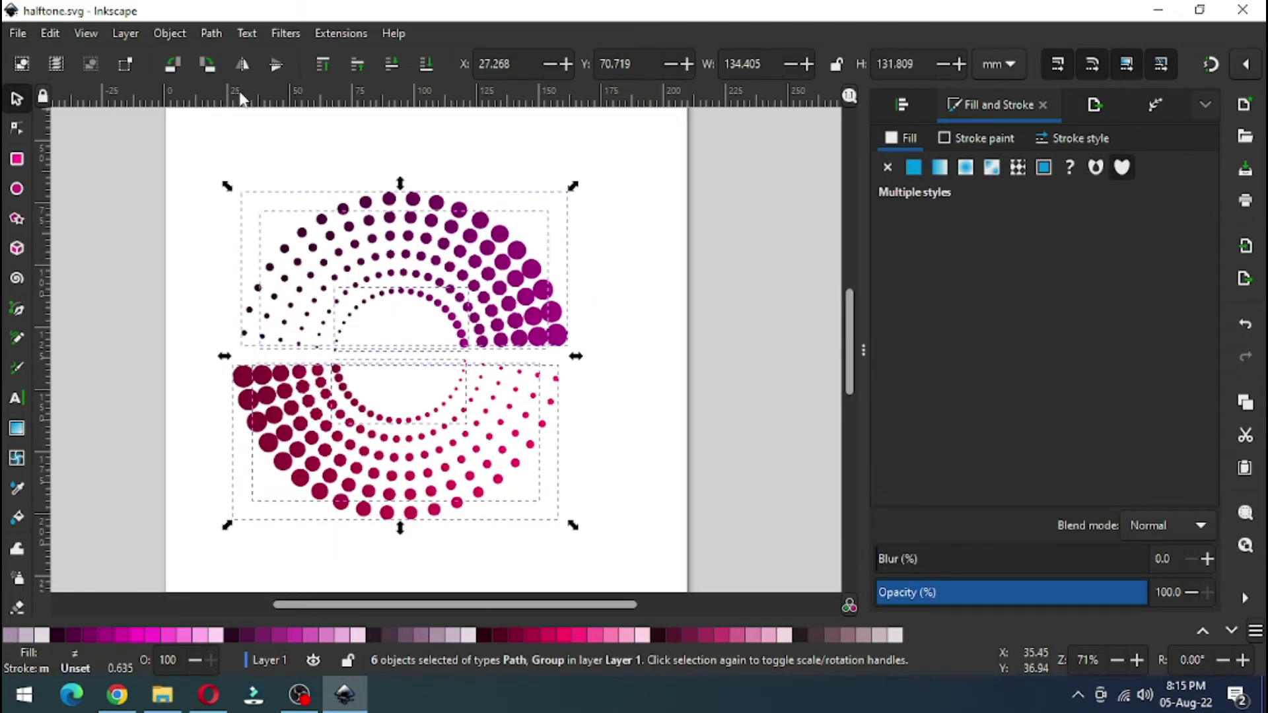
{"action": "left_click", "coordinate": [173, 33]}
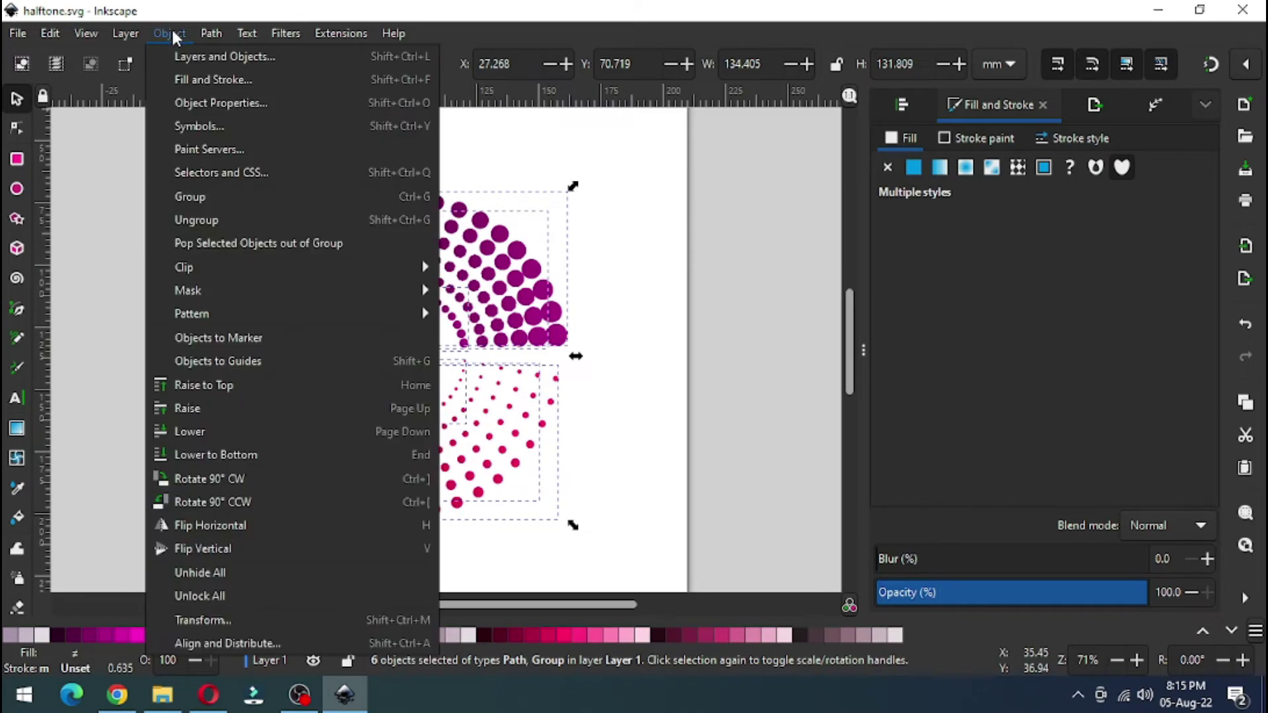
{"action": "left_click", "coordinate": [198, 219]}
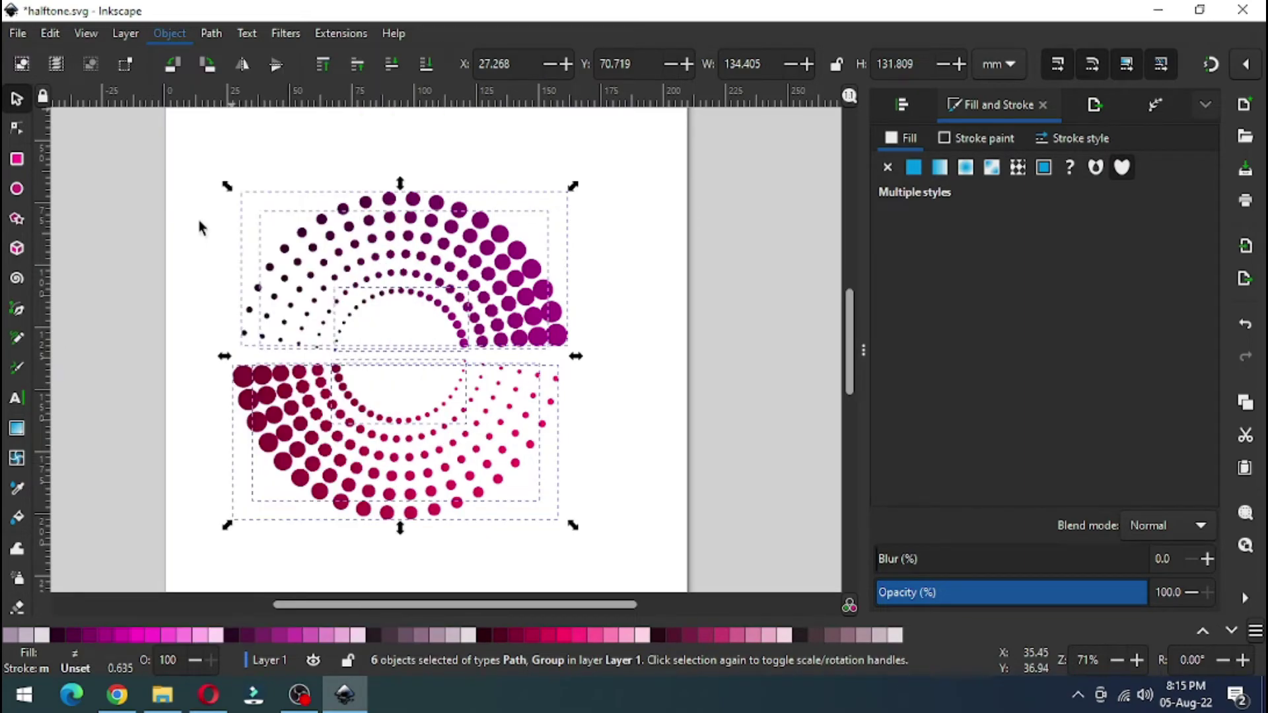
{"action": "left_click", "coordinate": [644, 393]}
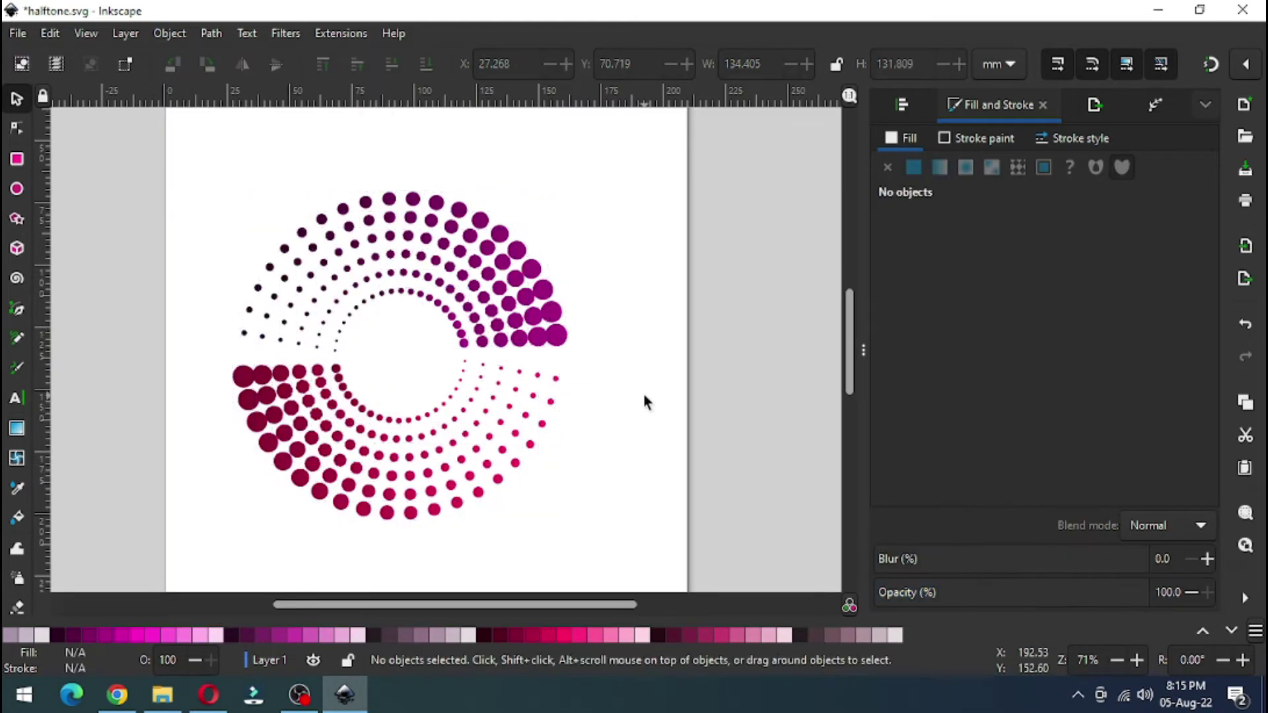
- Group the upper and lower halves of the outermost dot ring together
{"action": "left_click", "coordinate": [564, 339]}
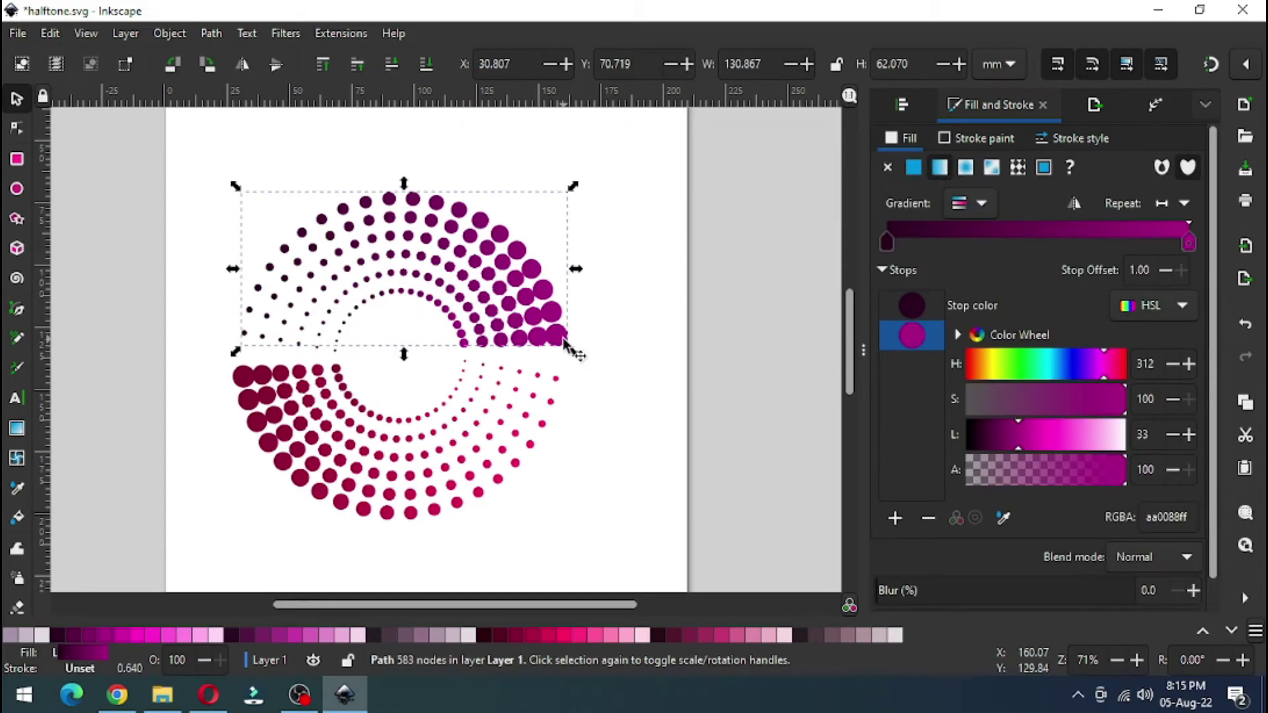
{"action": "key", "text": "shift"}
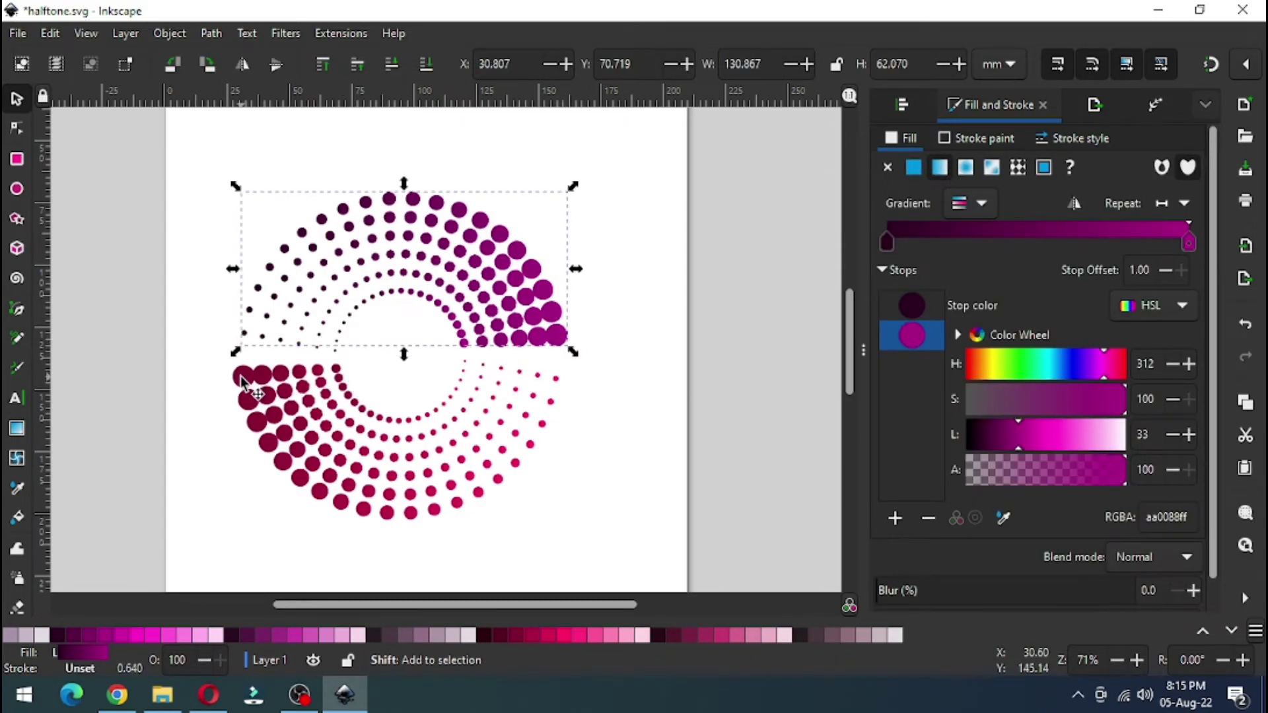
{"action": "left_click", "coordinate": [243, 383], "text": "shift"}
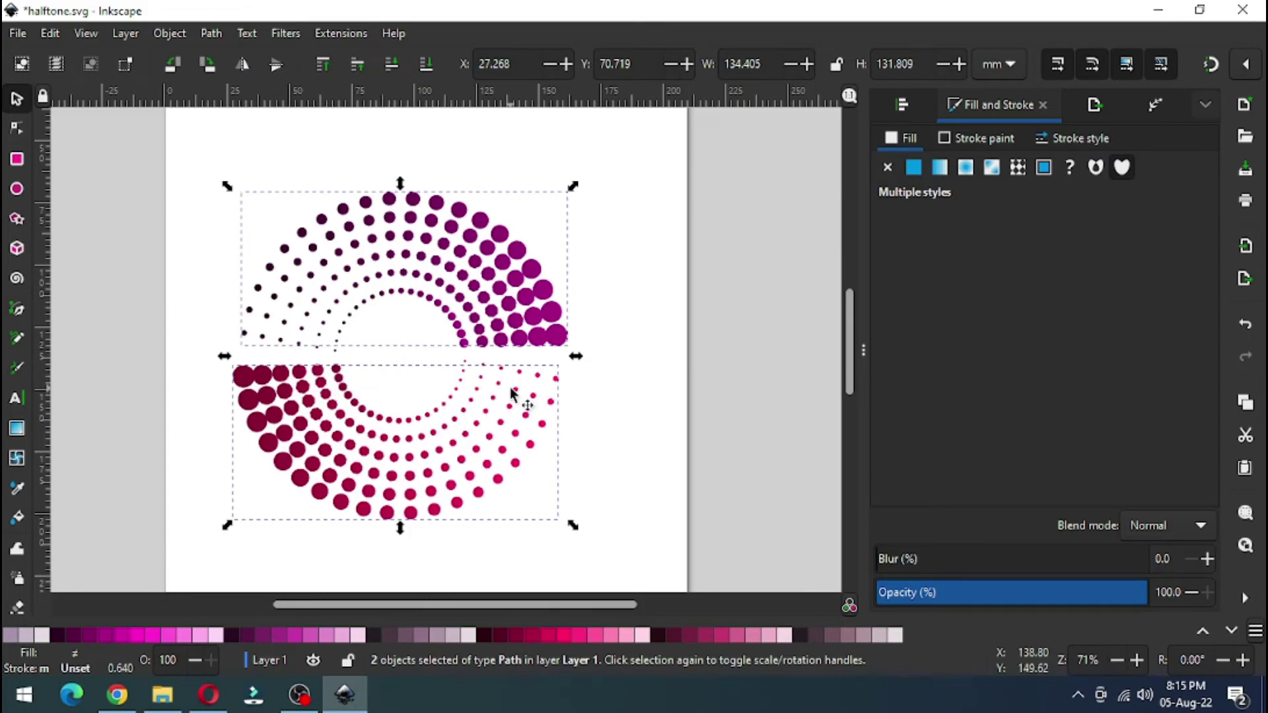
{"action": "right_click", "coordinate": [564, 348]}
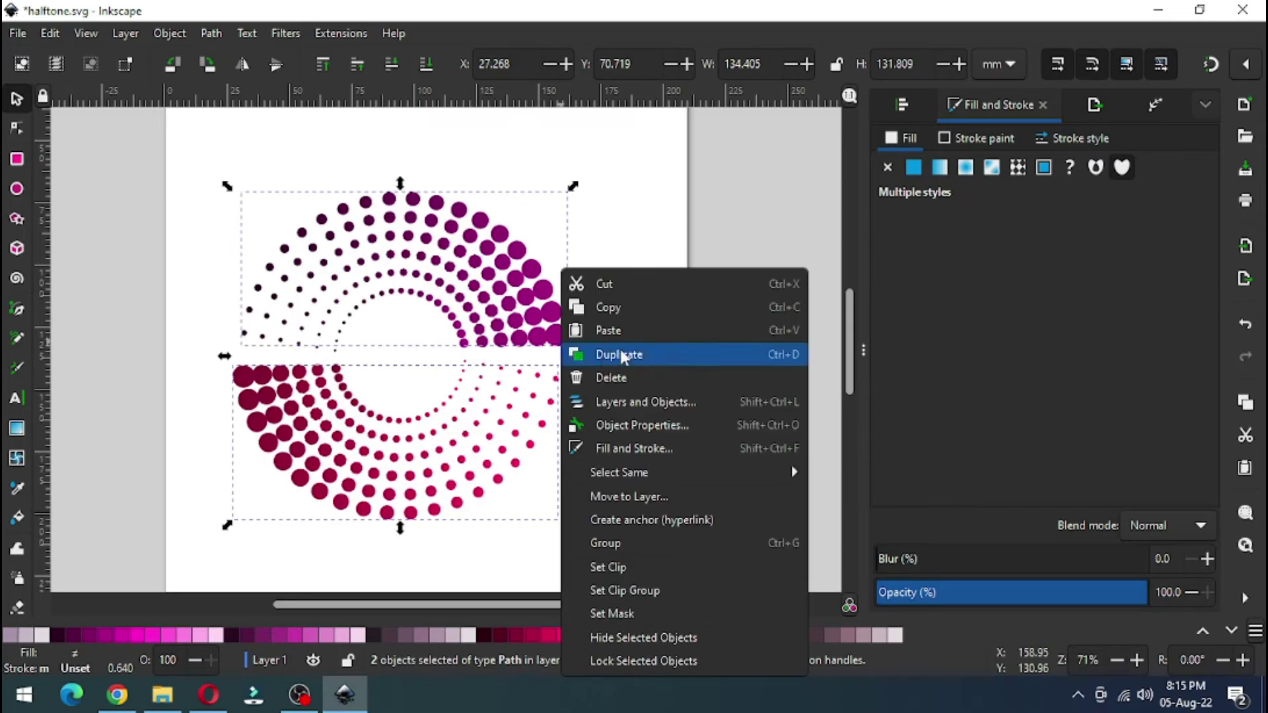
{"action": "left_click", "coordinate": [628, 543]}
{"action": "left_click", "coordinate": [567, 363]}
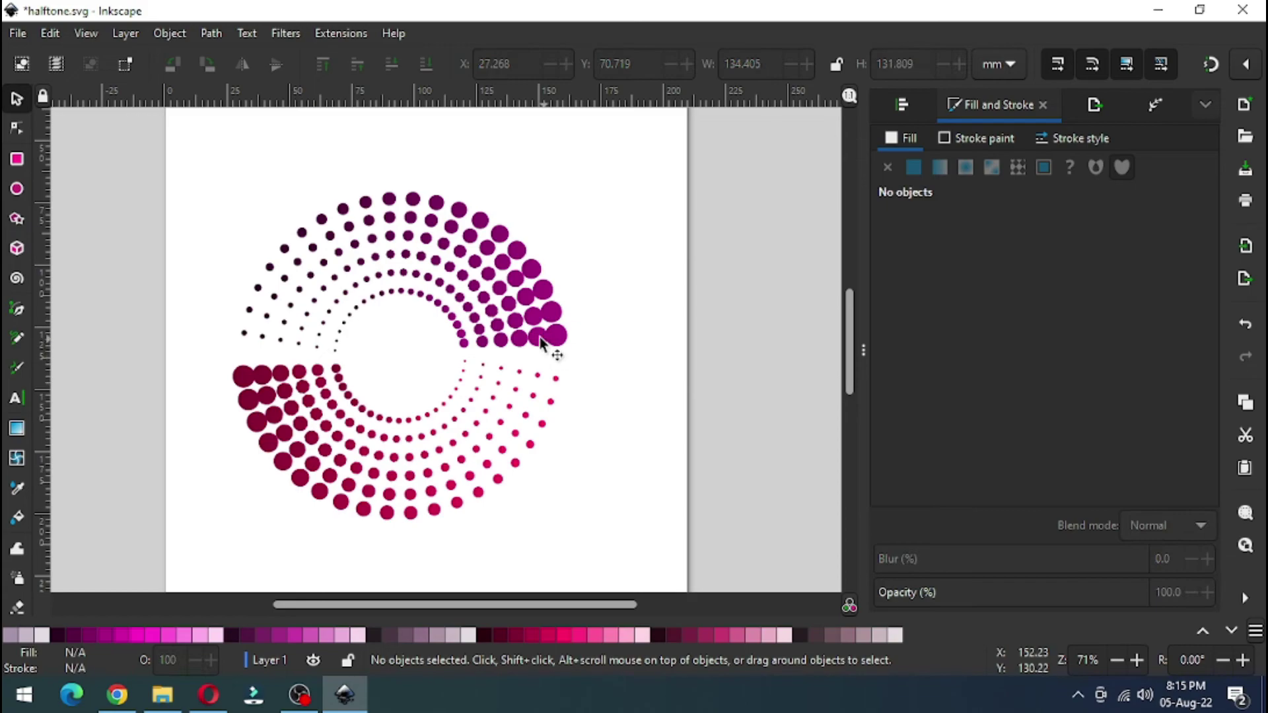
- Group the upper and lower halves of the second dot ring from the outside
{"action": "left_click", "coordinate": [547, 338]}
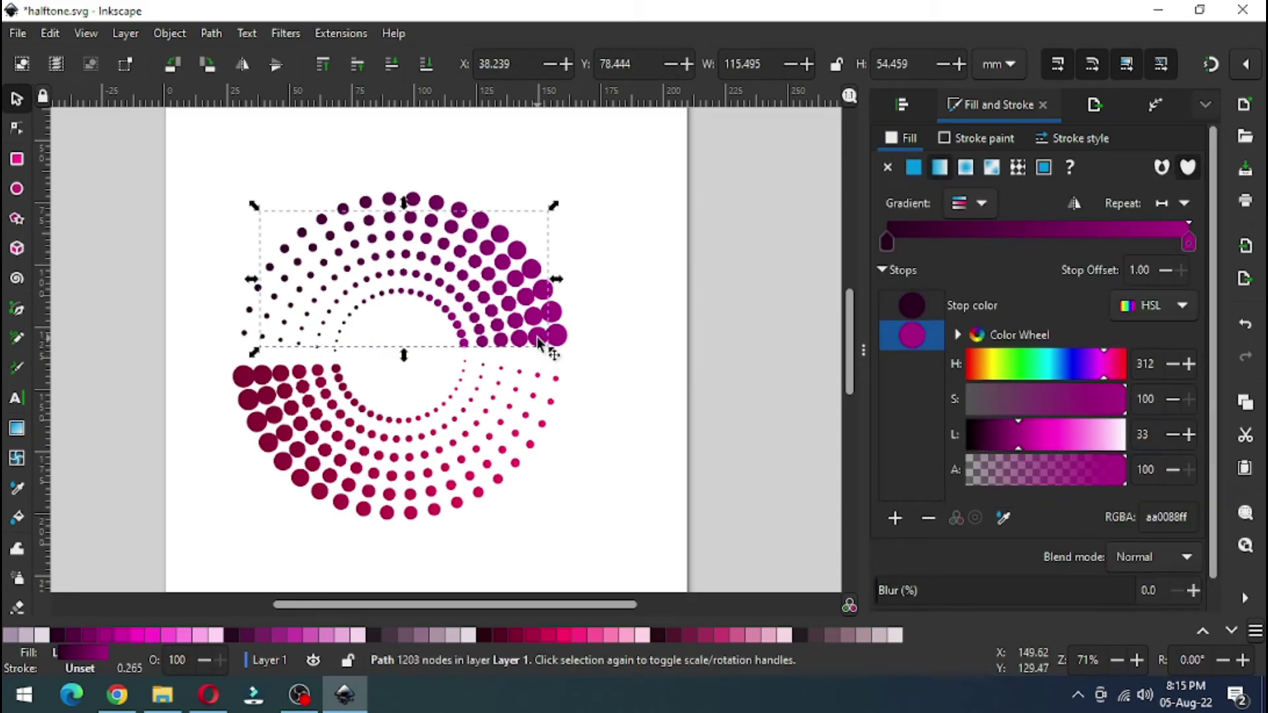
{"action": "left_click", "coordinate": [540, 376], "text": "shift"}
{"action": "right_click", "coordinate": [540, 381]}
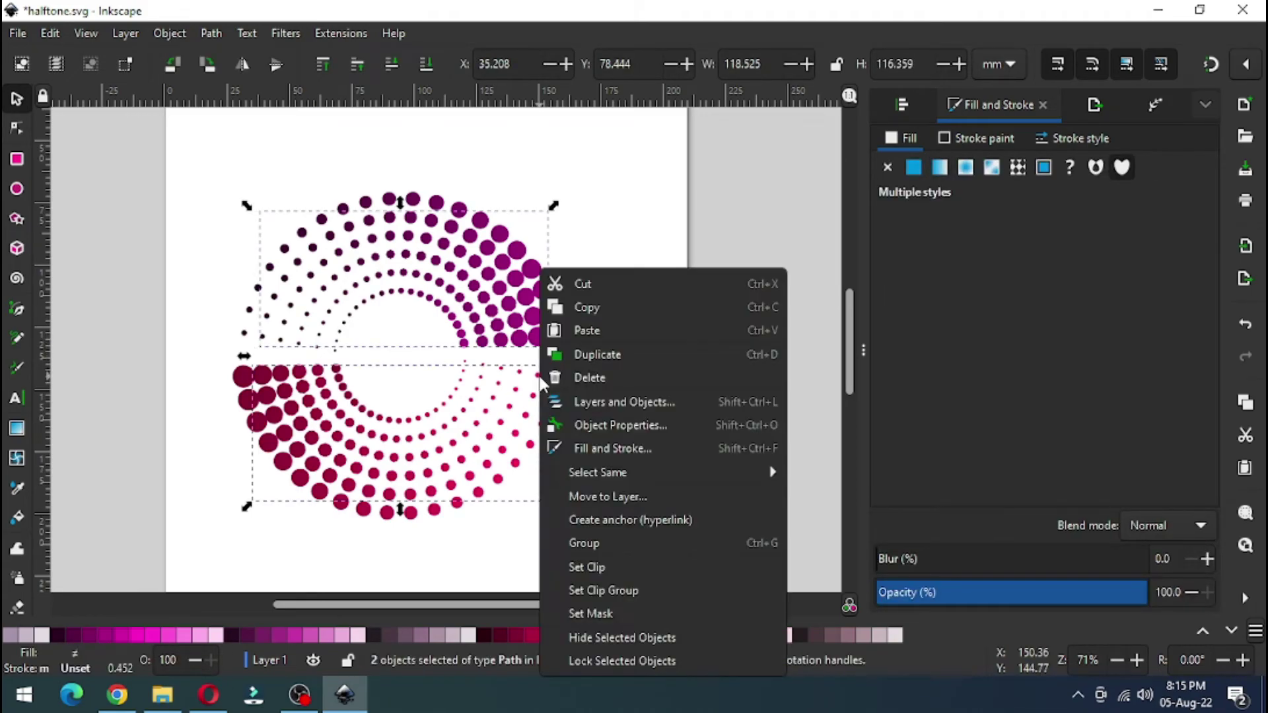
{"action": "left_click", "coordinate": [586, 543]}
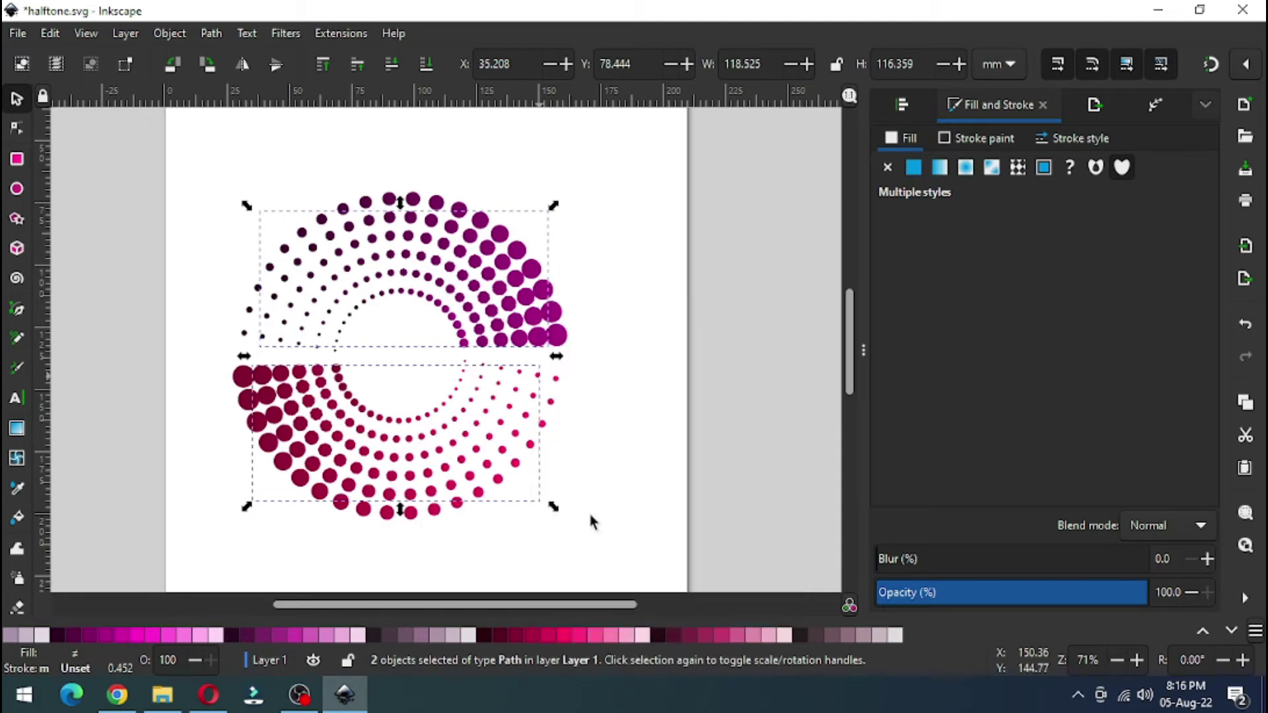
{"action": "left_click", "coordinate": [596, 386]}
- Group the upper and lower halves of the third dot ring from the outside and deselect it
{"action": "left_click", "coordinate": [526, 343]}
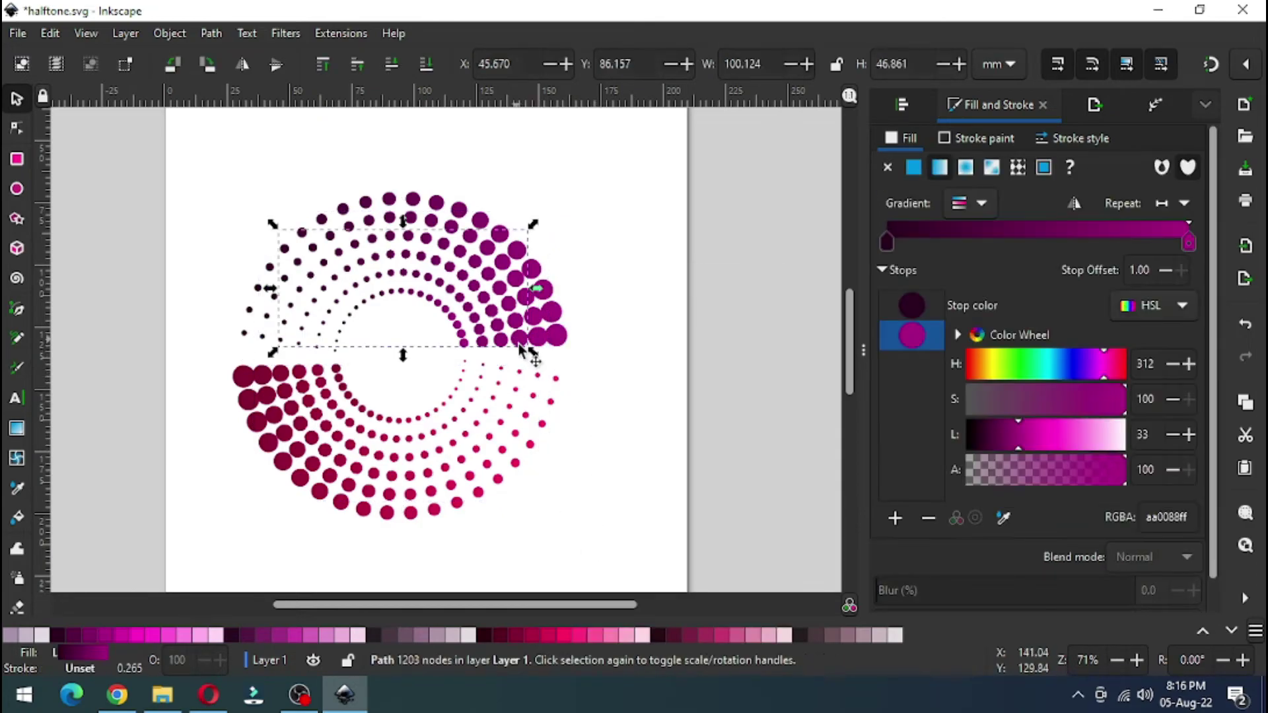
{"action": "left_click", "coordinate": [522, 377], "text": "shift"}
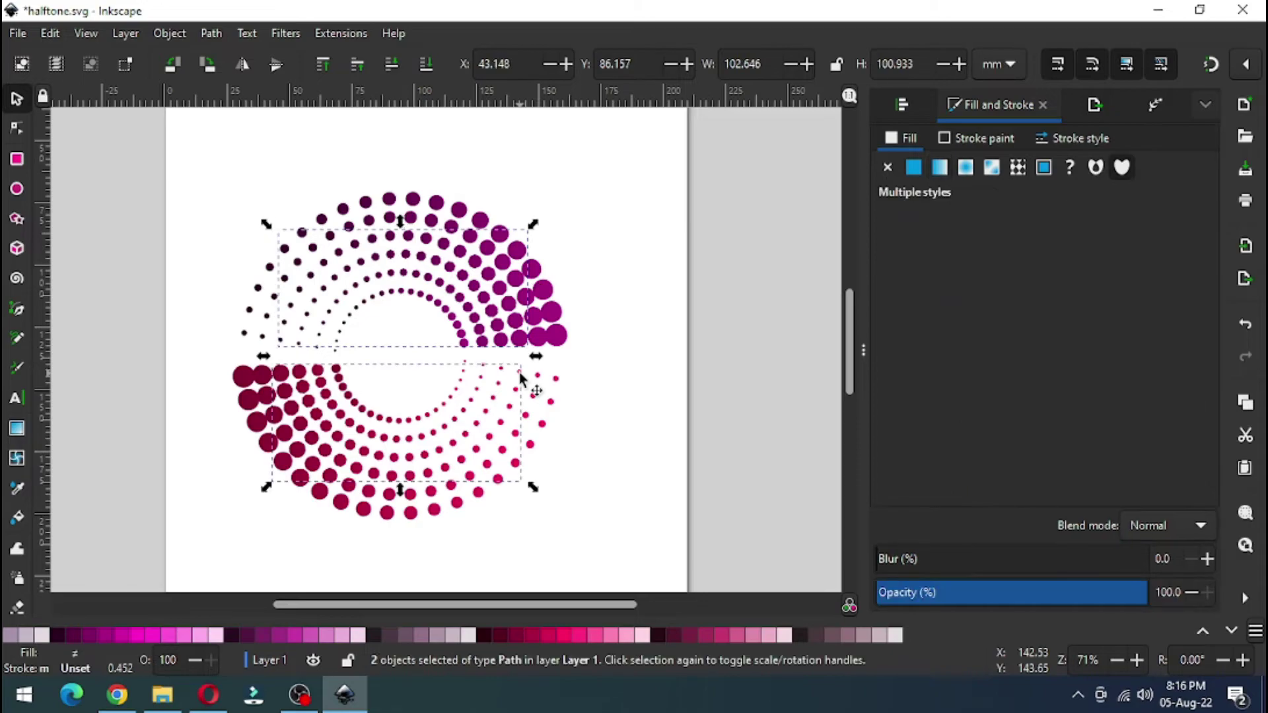
{"action": "right_click", "coordinate": [523, 379]}
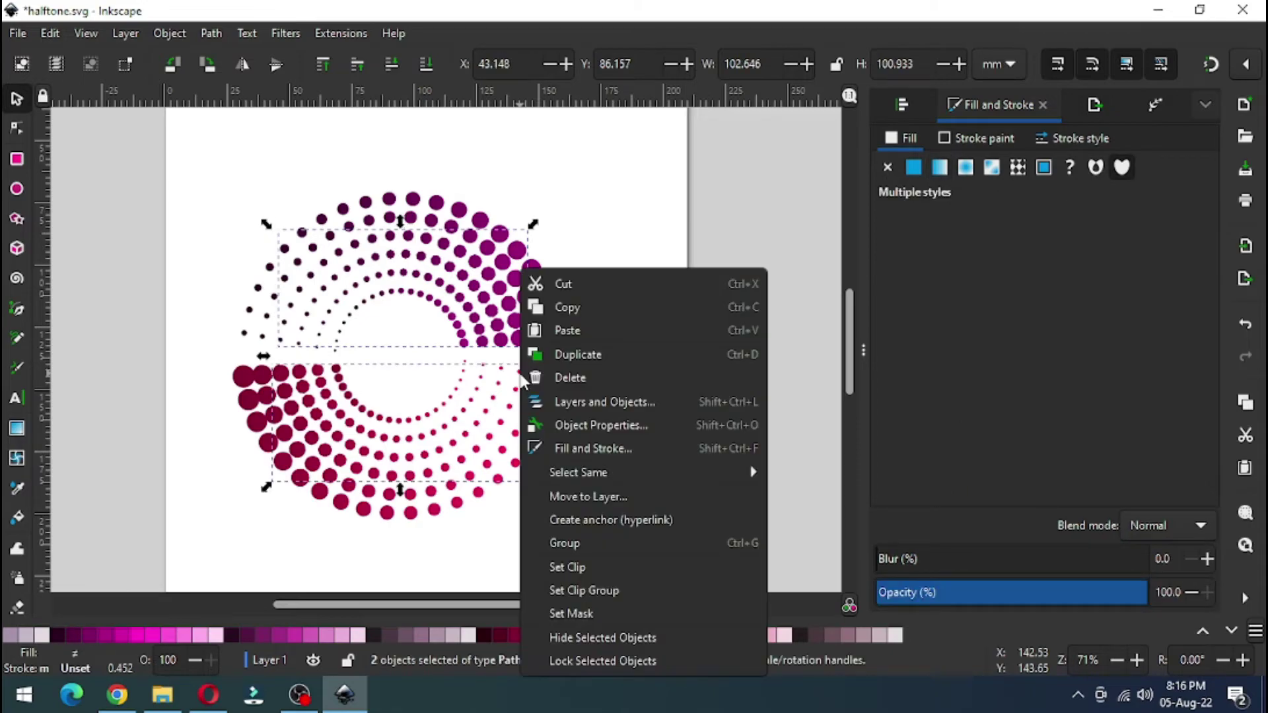
{"action": "left_click", "coordinate": [566, 543]}
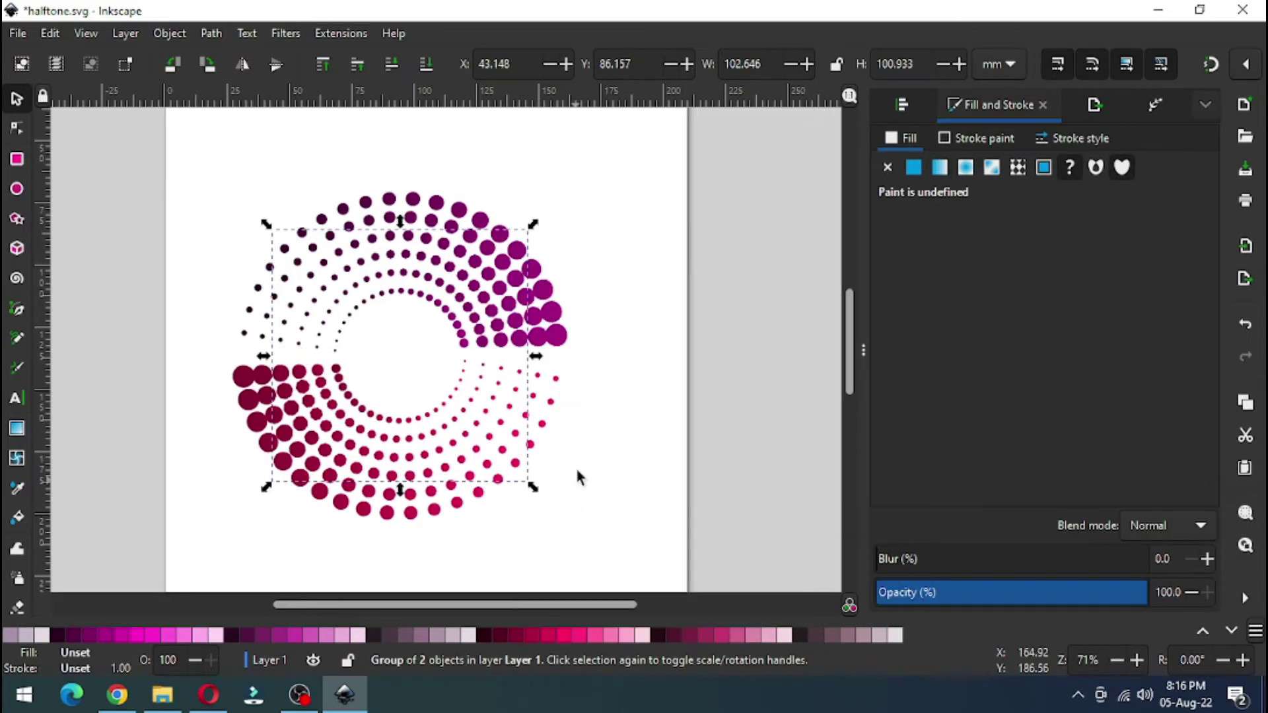
{"action": "left_click", "coordinate": [580, 413]}
- Group the upper and lower halves of the fourth dot ring from the outside
{"action": "left_click", "coordinate": [500, 345]}
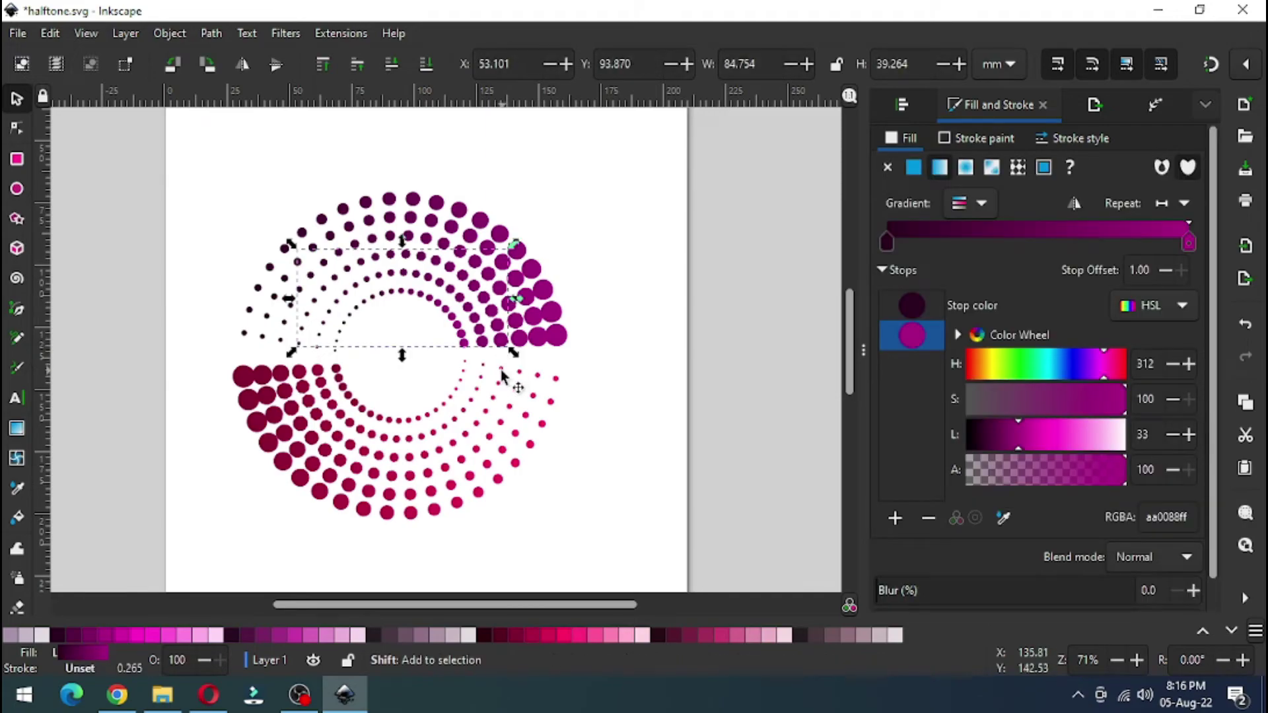
{"action": "left_click", "coordinate": [502, 375], "text": "shift"}
{"action": "right_click", "coordinate": [502, 374]}
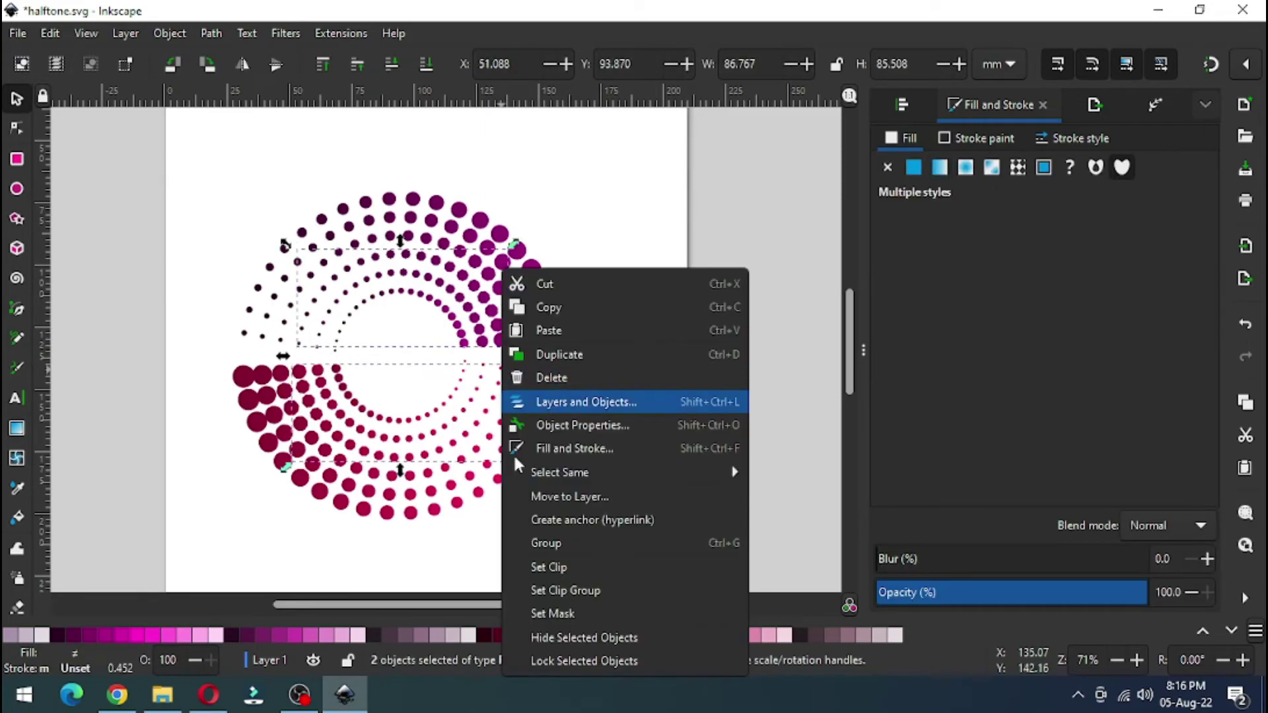
{"action": "left_click", "coordinate": [543, 543]}
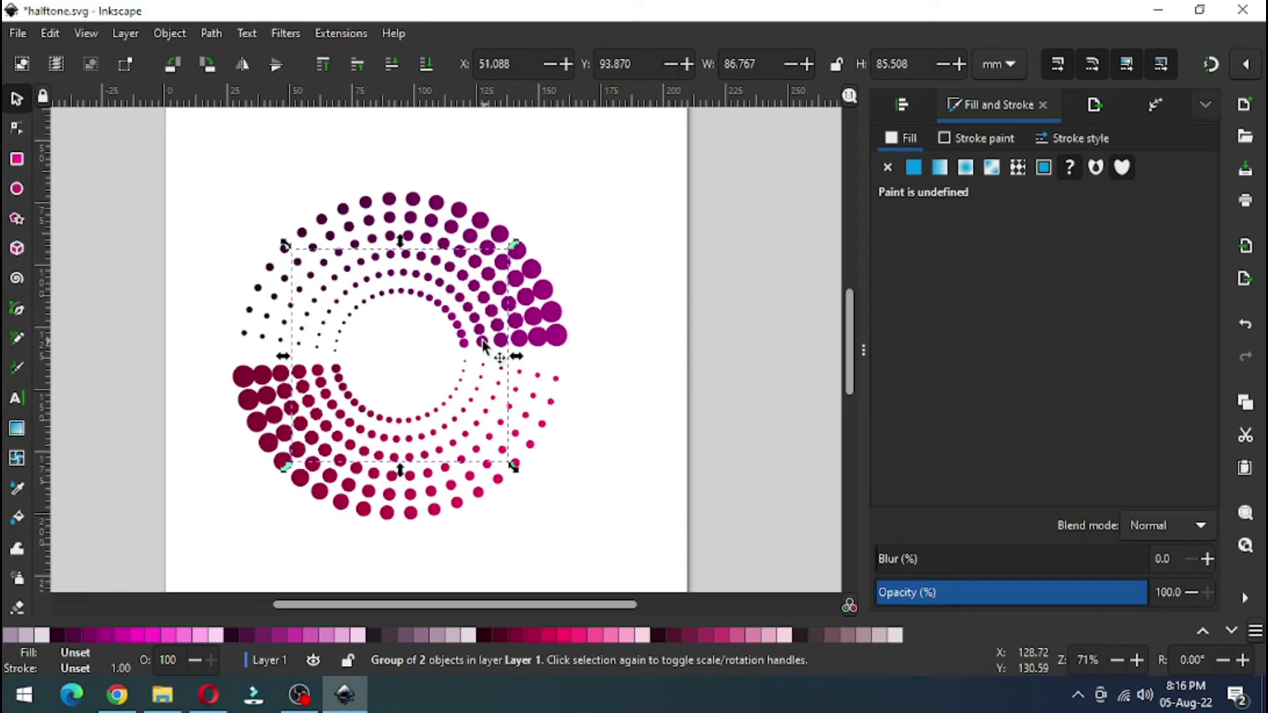
- Group the upper and lower halves of the fifth dot ring from the outside
{"action": "left_click", "coordinate": [490, 362], "text": "ctrl"}
{"action": "left_click", "coordinate": [485, 367], "text": "shift"}
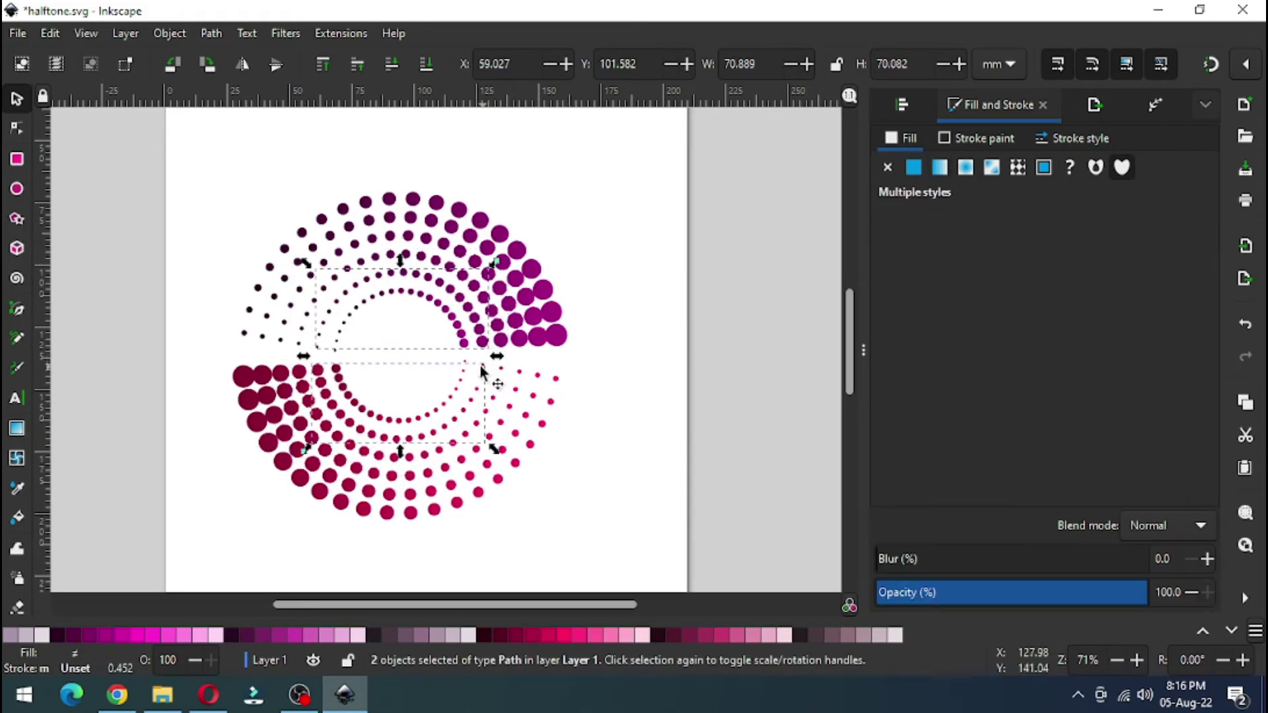
{"action": "right_click", "coordinate": [486, 367]}
{"action": "left_click", "coordinate": [533, 547]}
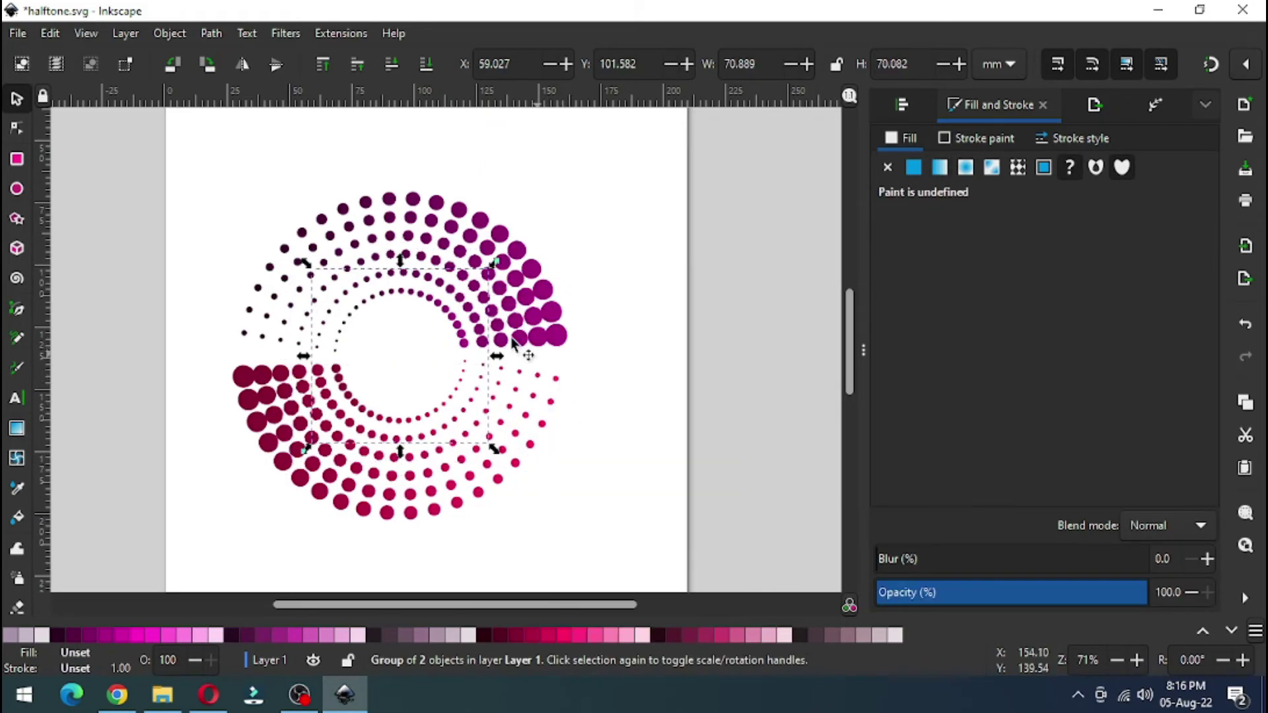
- Group the upper and lower halves of the innermost dot ring, deselect it and save the file
{"action": "left_click", "coordinate": [462, 390], "text": "ctrl"}
{"action": "left_click", "coordinate": [461, 389], "text": "shift"}
{"action": "right_click", "coordinate": [462, 391]}
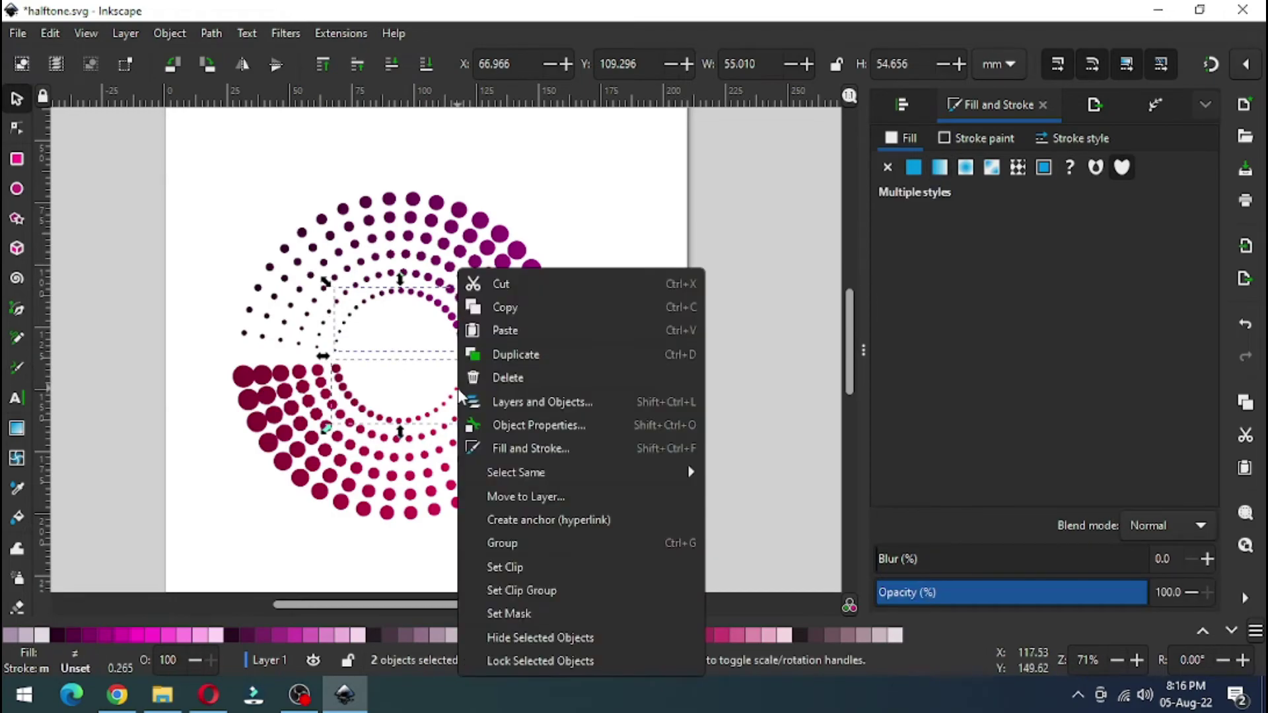
{"action": "left_click", "coordinate": [519, 547]}
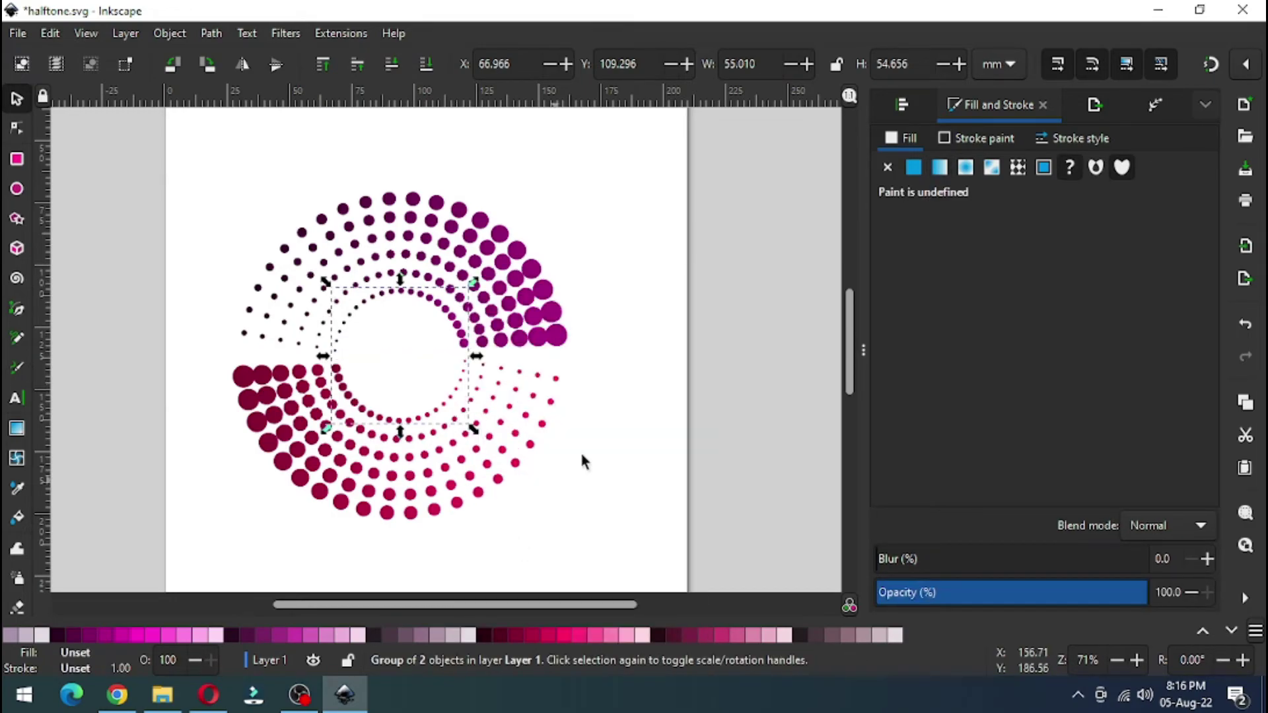
{"action": "left_click", "coordinate": [602, 417]}
{"action": "key", "text": "ctrl+s"}
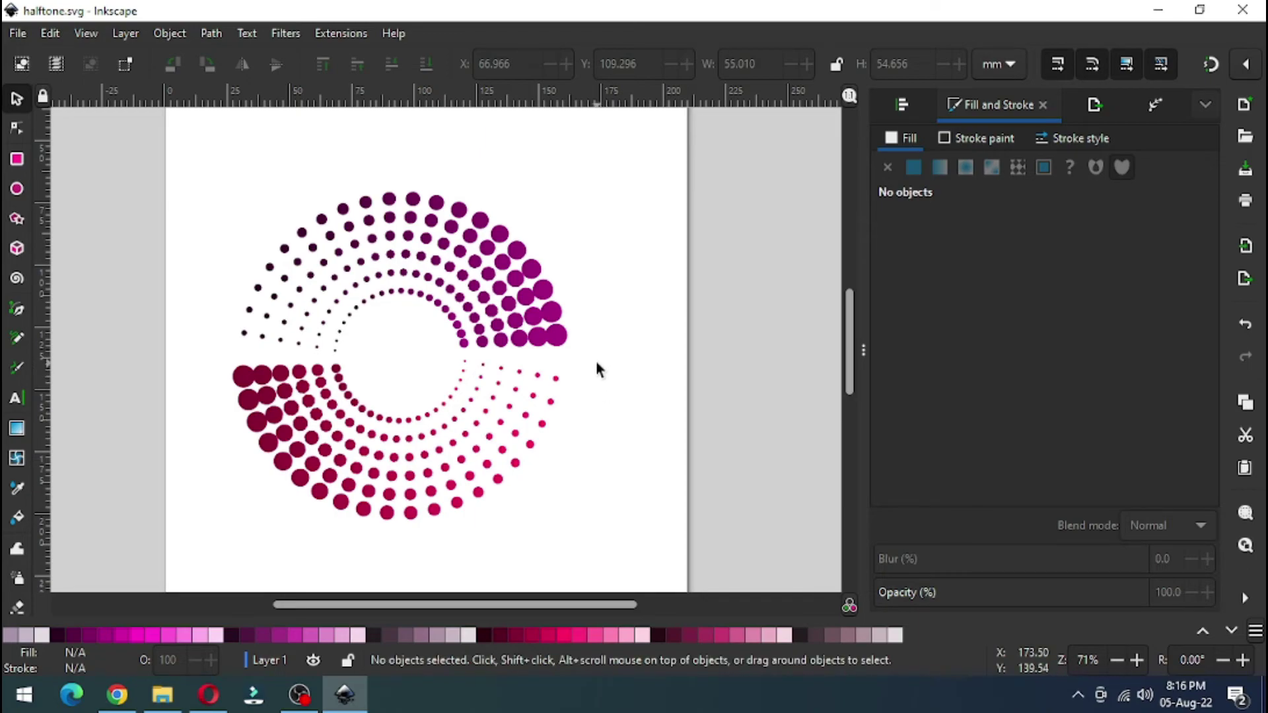
- Select the fifth dot ring from the outside and open the Transform settings for rotation
{"action": "left_click", "coordinate": [565, 341]}
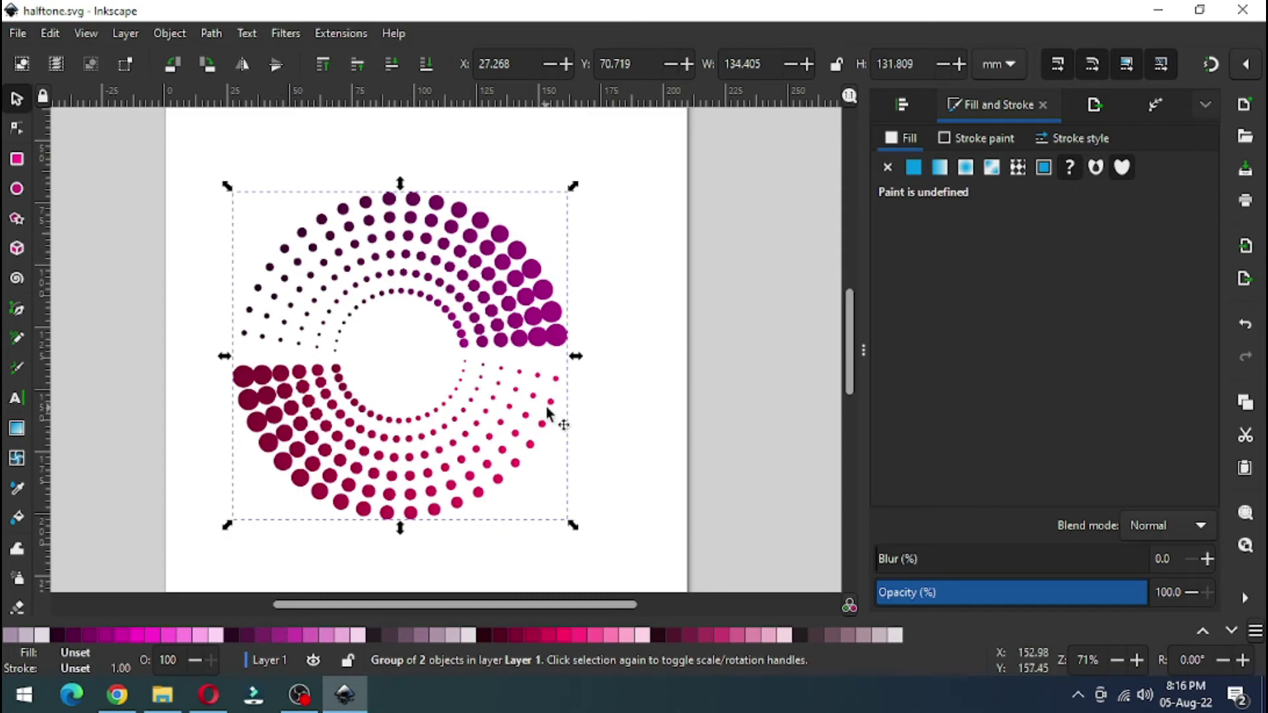
{"action": "left_click", "coordinate": [555, 338]}
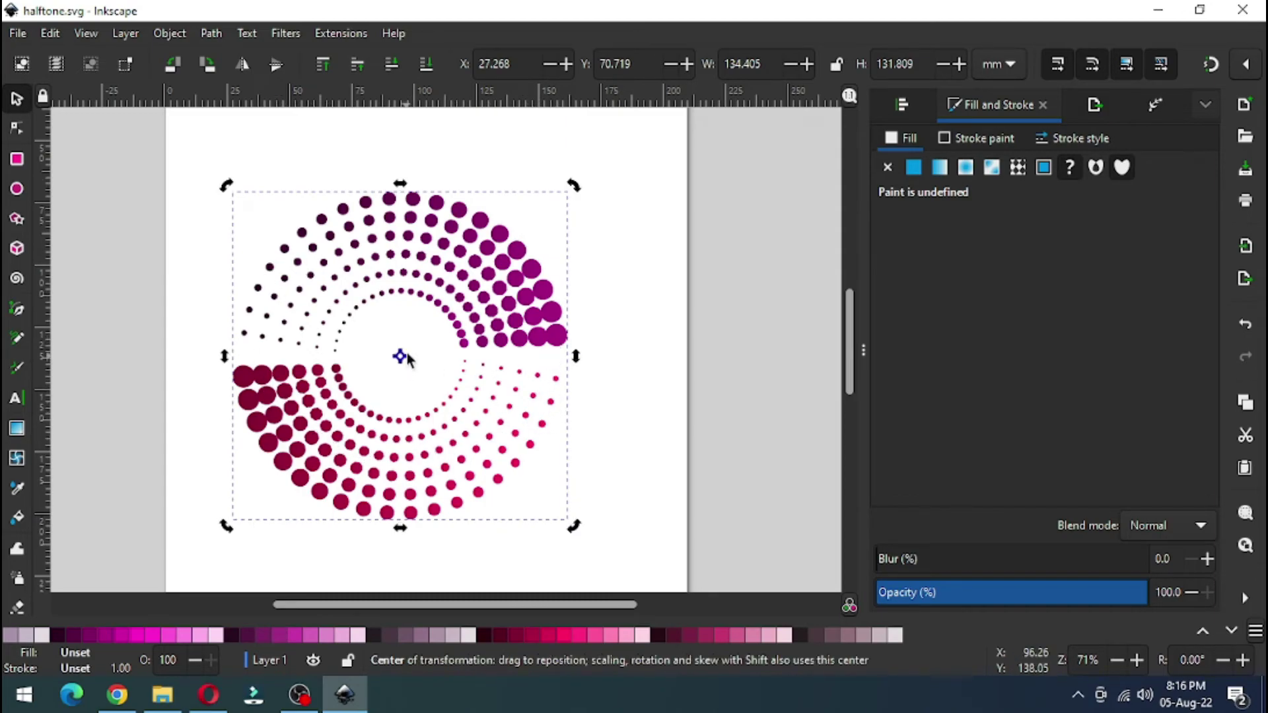
{"action": "left_click", "coordinate": [487, 348], "text": "ctrl"}
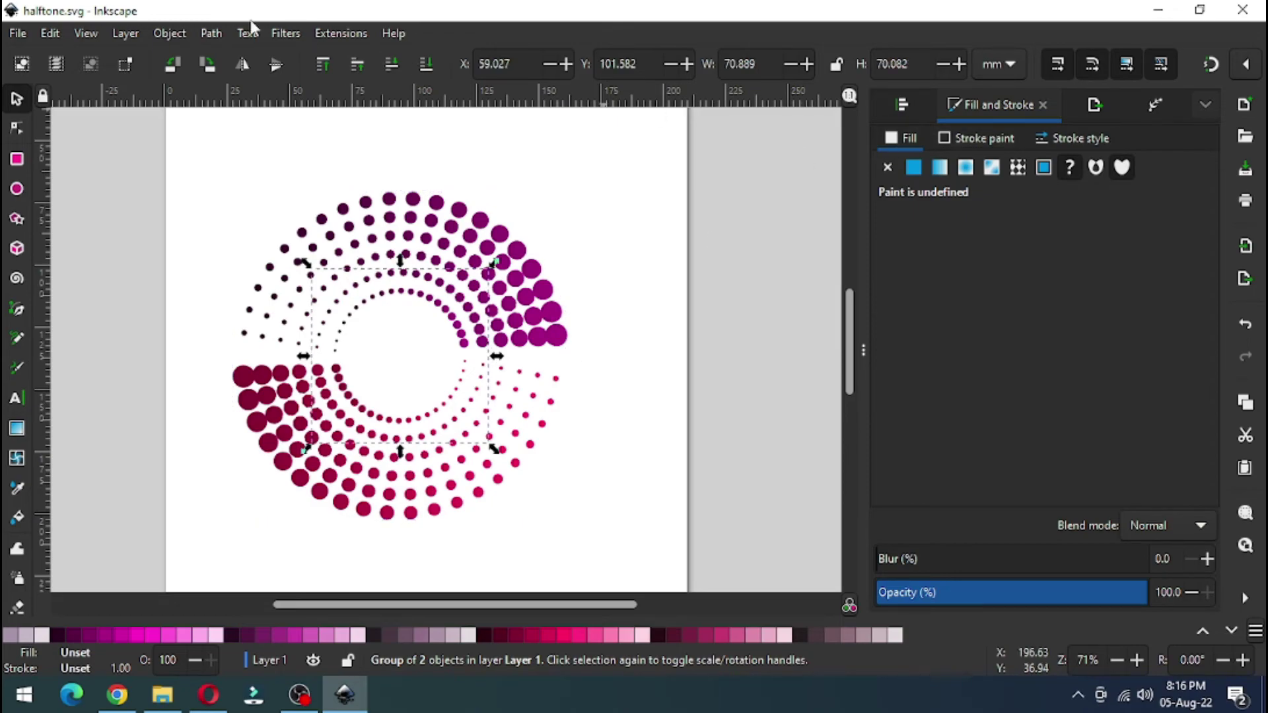
{"action": "left_click", "coordinate": [171, 33]}
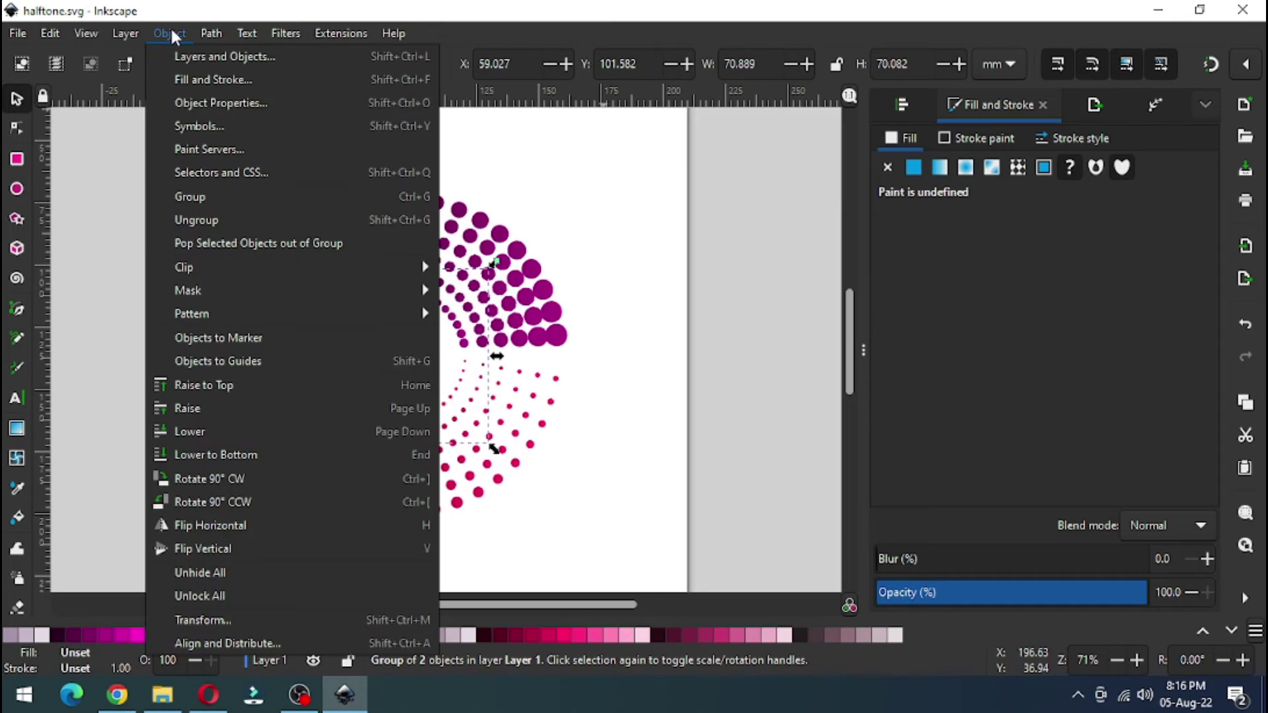
{"action": "left_click", "coordinate": [220, 618]}
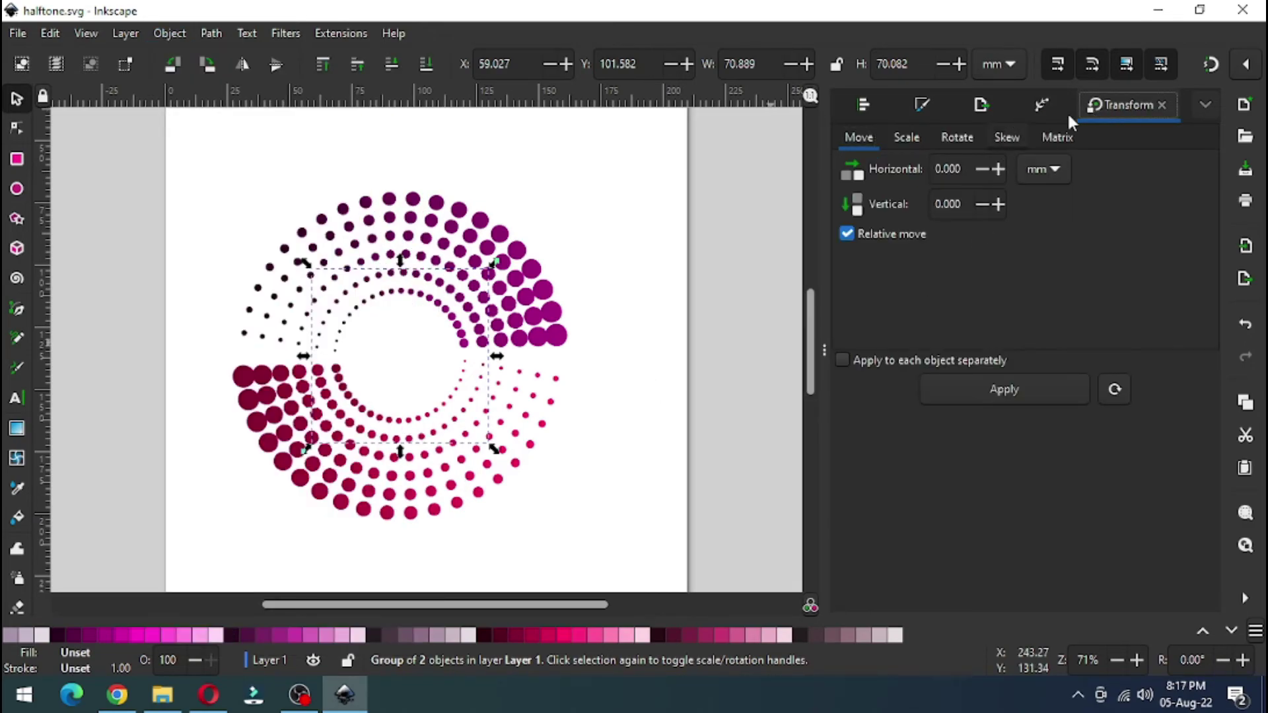
{"action": "left_click", "coordinate": [958, 135]}
- Try rotating the fifth dot ring from the outside by 60°, and undo the rotation
{"action": "left_click", "coordinate": [947, 168]}
{"action": "left_click_drag", "start_coordinate": [948, 168], "coordinate": [909, 169]}
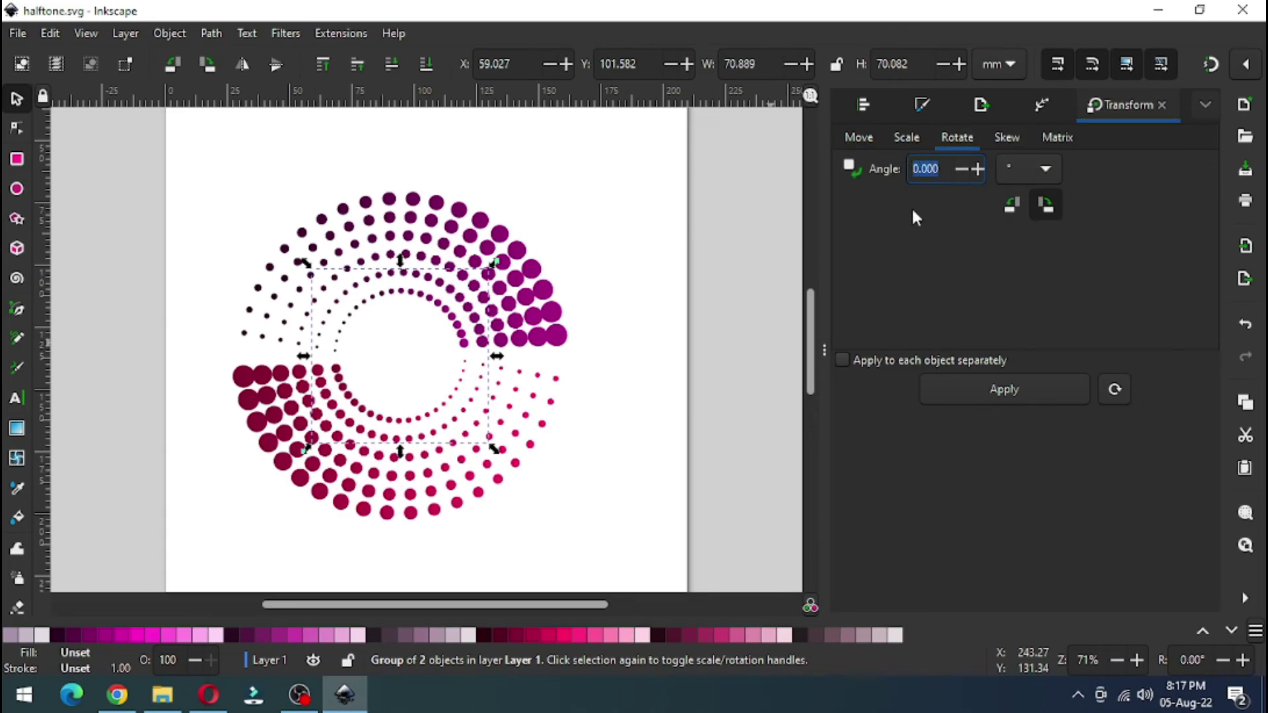
{"action": "type", "text": "60"}
{"action": "left_click", "coordinate": [1019, 389]}
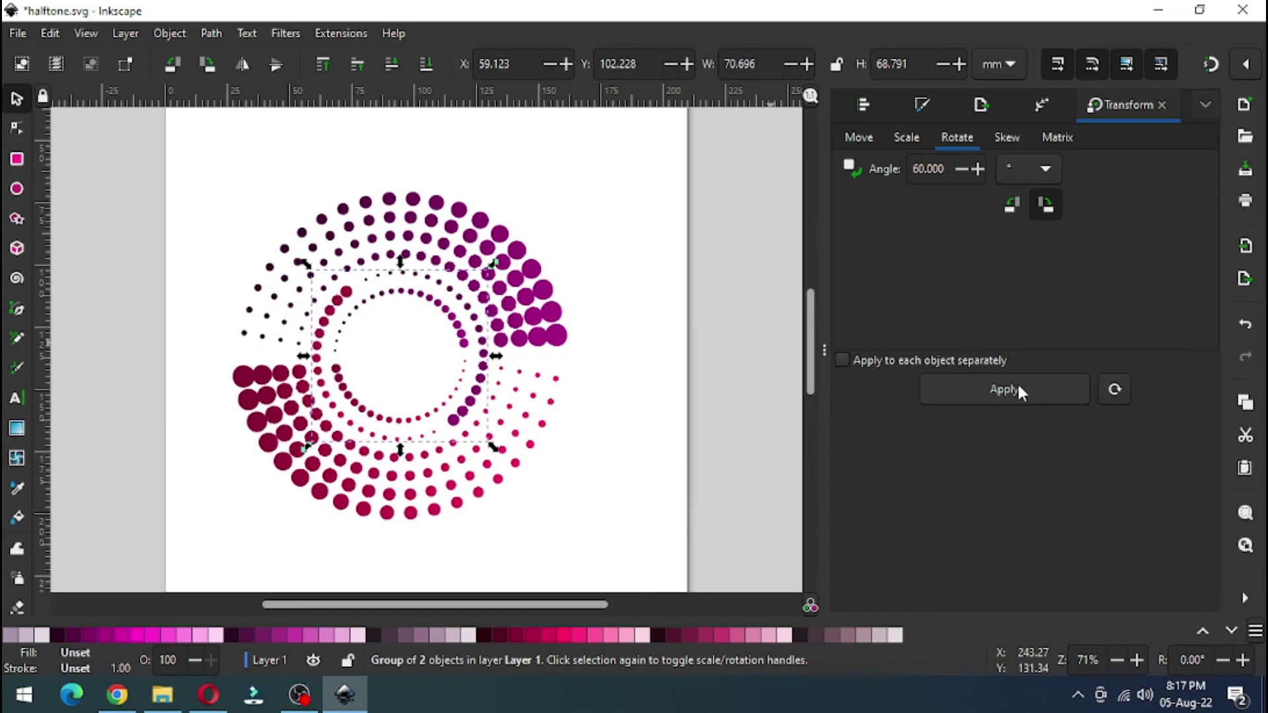
{"action": "key", "text": "ctrl+z"}
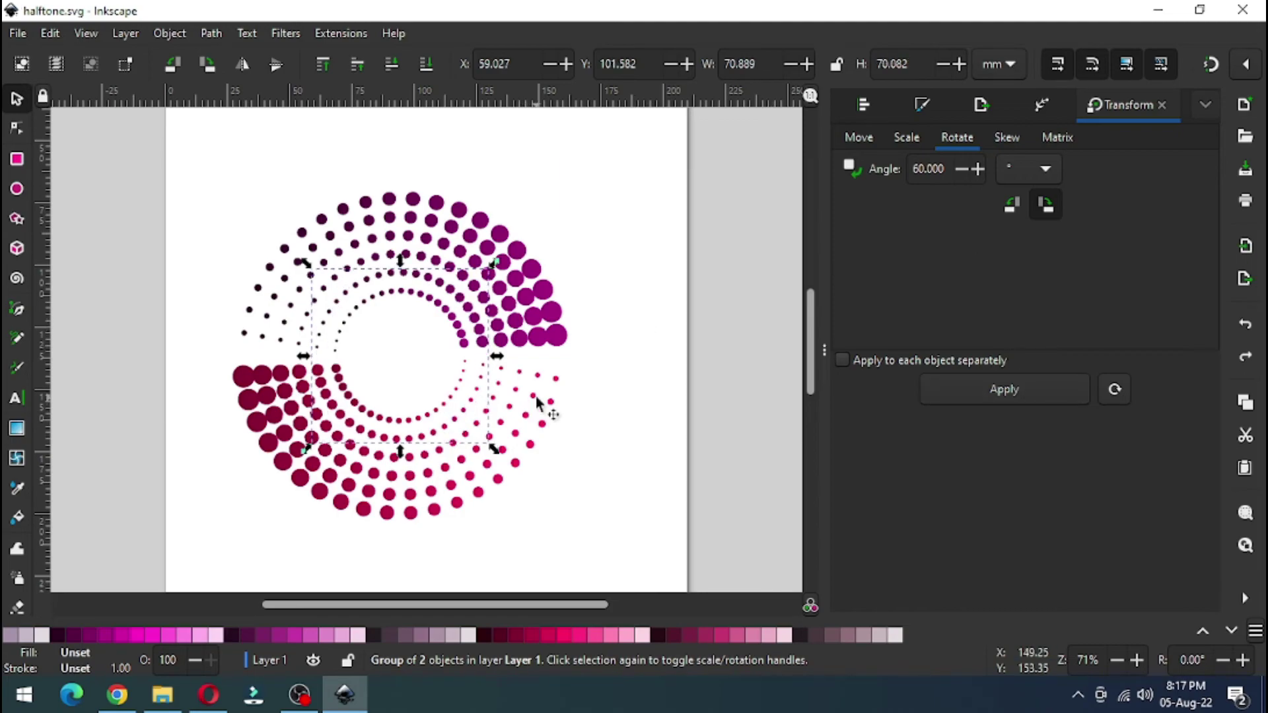
- Rotate the fifth dot ring from the outside by -20°
{"action": "left_click_drag", "start_coordinate": [945, 168], "coordinate": [906, 168]}
{"action": "type", "text": "10"}
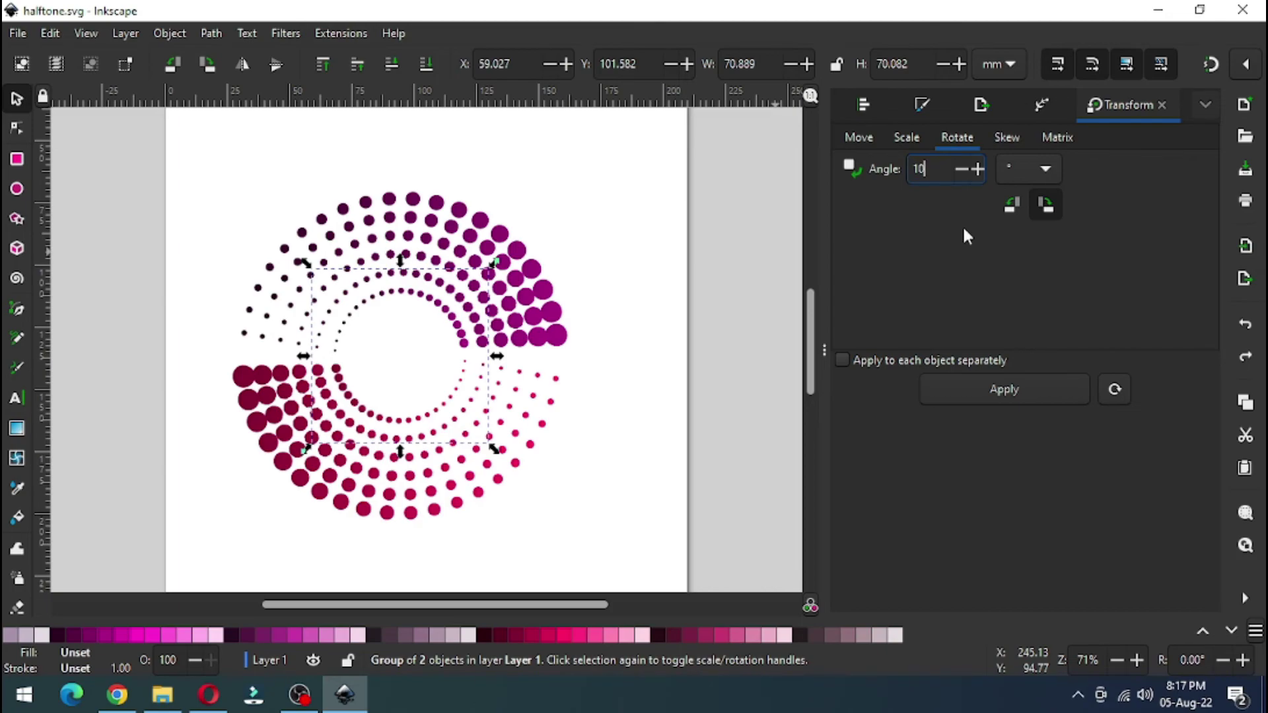
{"action": "key", "text": "BackSpace"}
{"action": "key", "text": "BackSpace"}
{"action": "type", "text": "-20"}
{"action": "key", "text": "Return"}
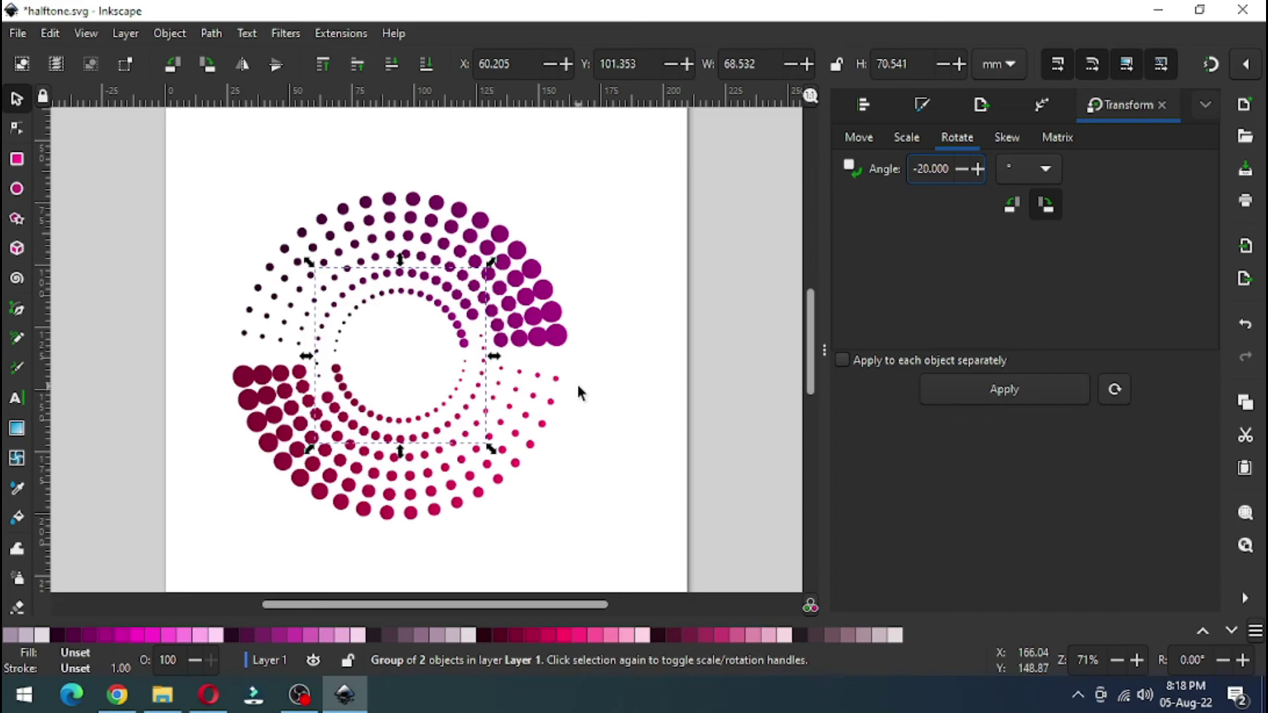
- Rotate the fourth dot ring from the outside by -40°
{"action": "left_click", "coordinate": [504, 342]}
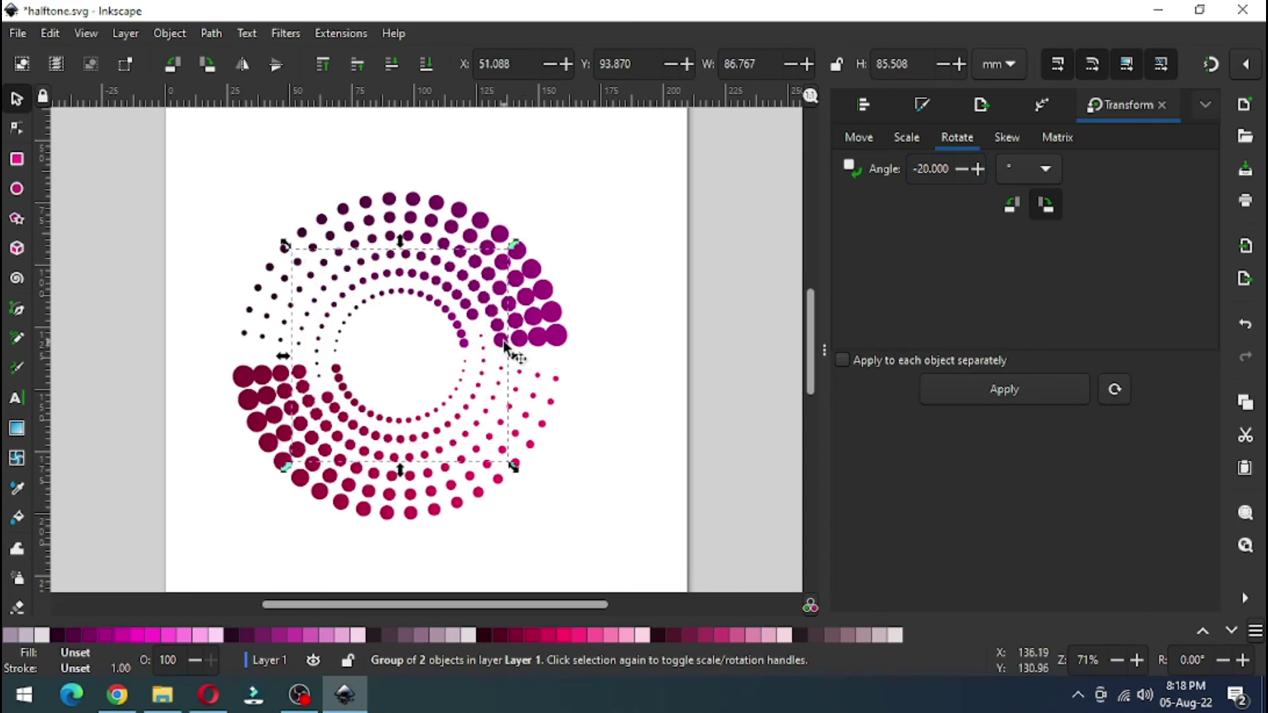
{"action": "left_click_drag", "start_coordinate": [918, 169], "coordinate": [949, 169]}
{"action": "type", "text": "40"}
{"action": "key", "text": "Return"}
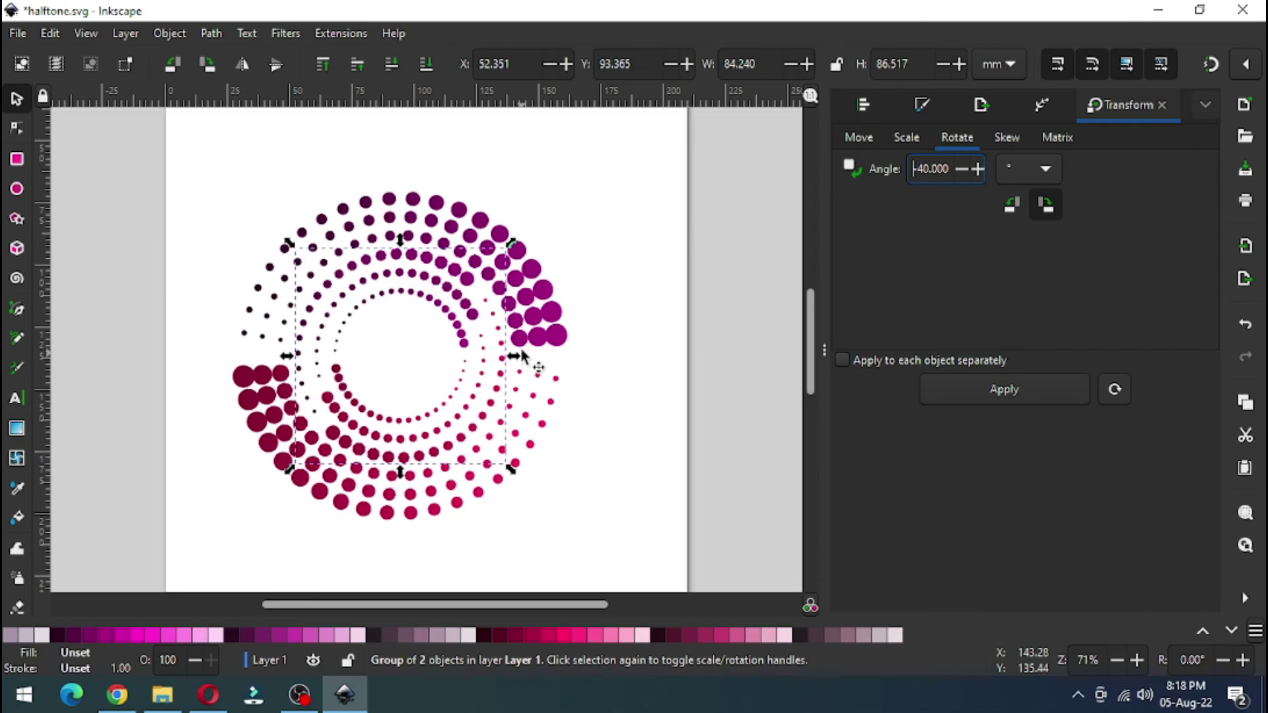
- Rotate the third dot ring from the outside by -60°
{"action": "key", "text": "Return"}
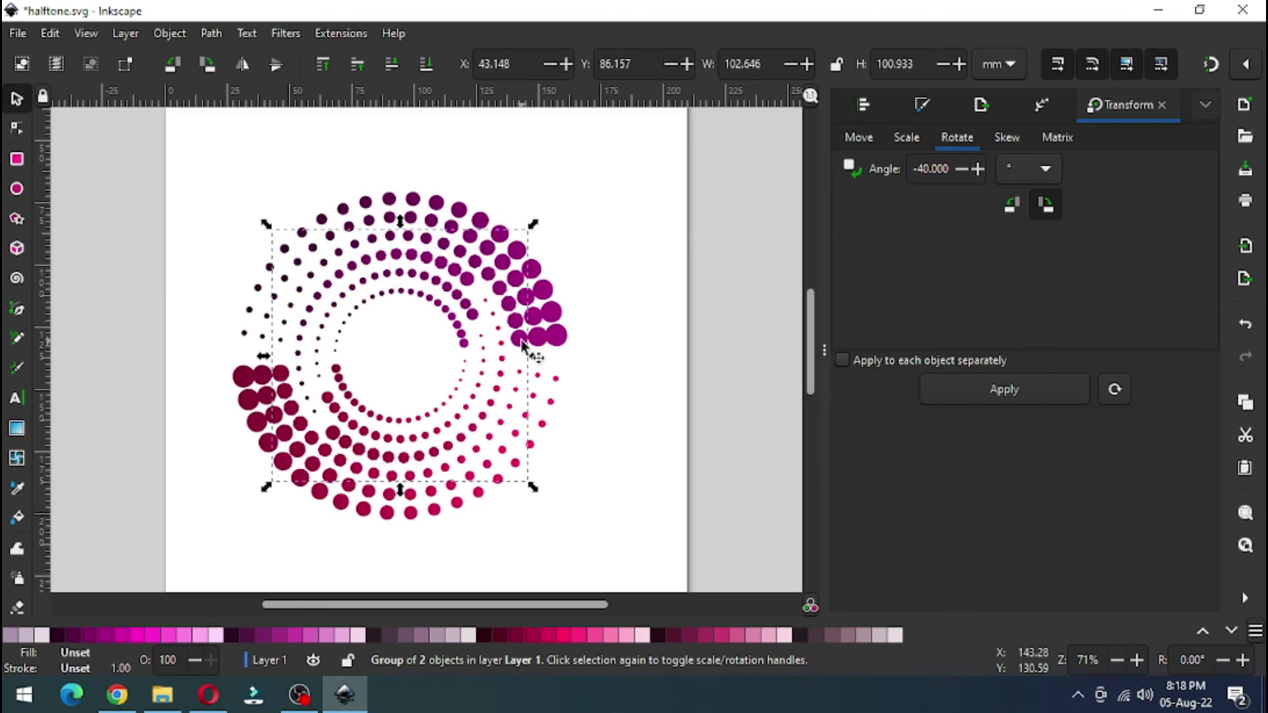
{"action": "left_click_drag", "start_coordinate": [914, 169], "coordinate": [960, 173]}
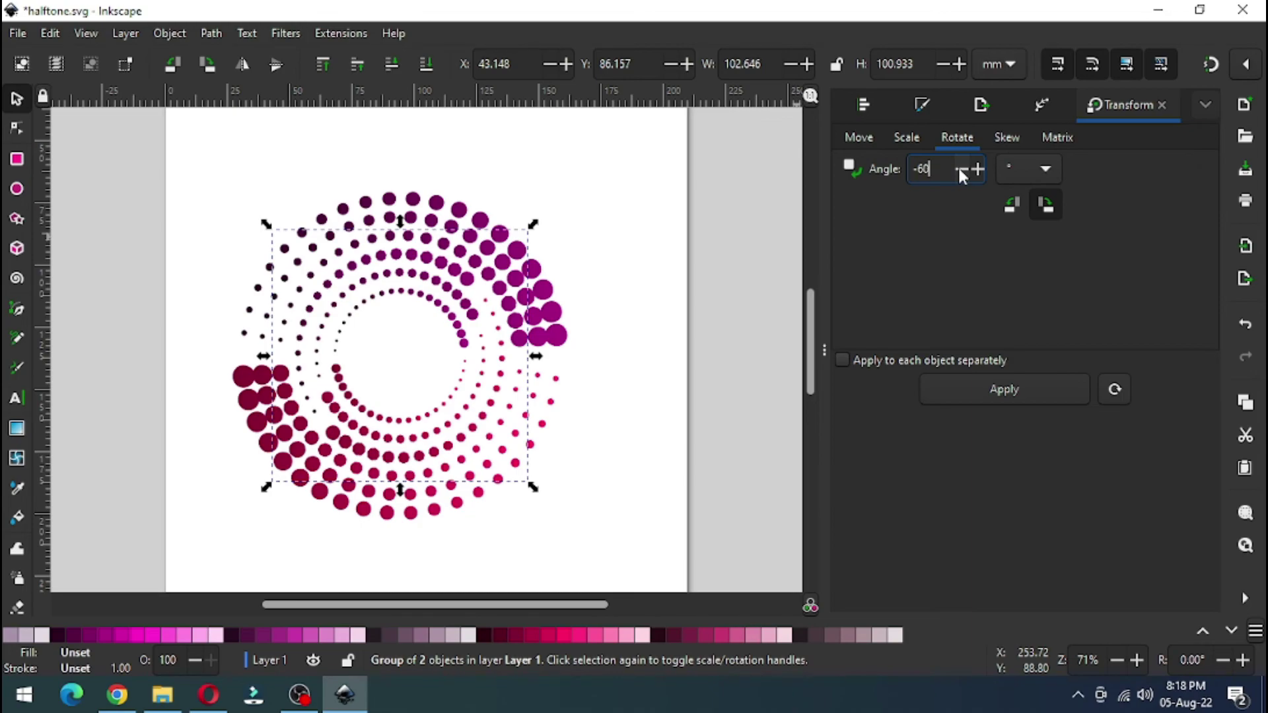
{"action": "key", "text": "Return"}
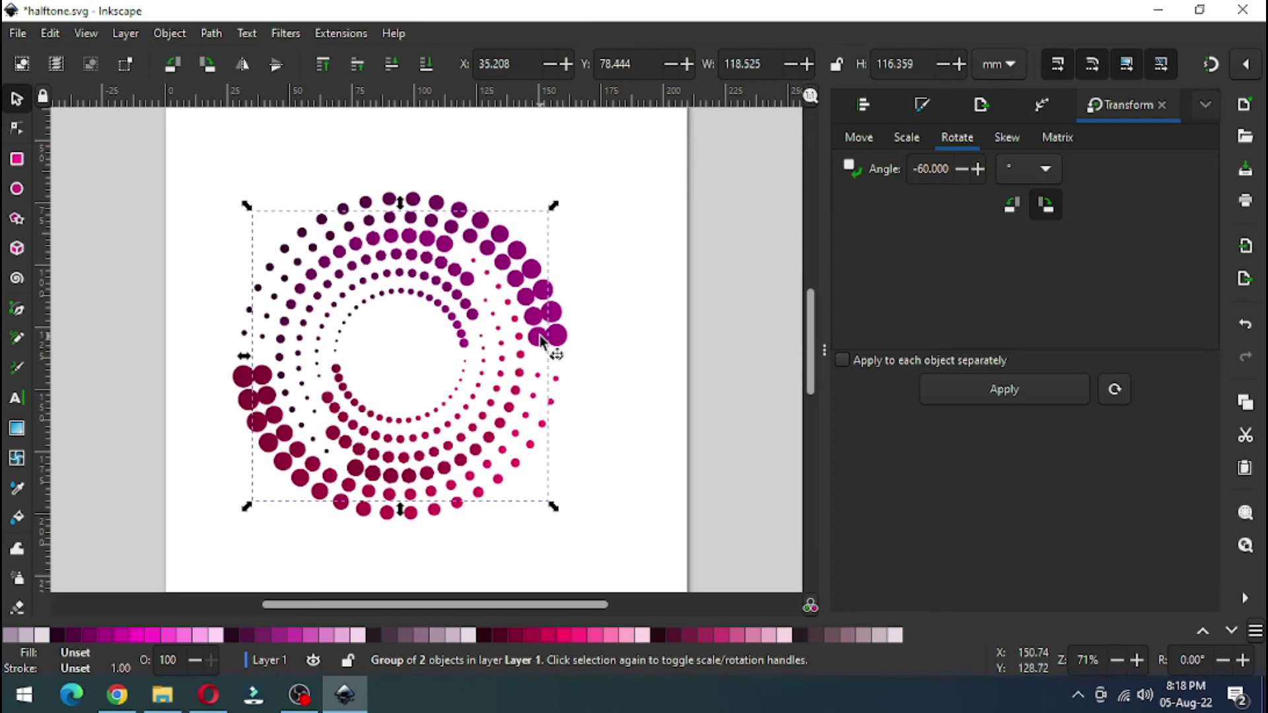
- Rotate the second dot ring from the outside by -80°
{"action": "left_click_drag", "start_coordinate": [924, 170], "coordinate": [952, 173]}
{"action": "type", "text": "80"}
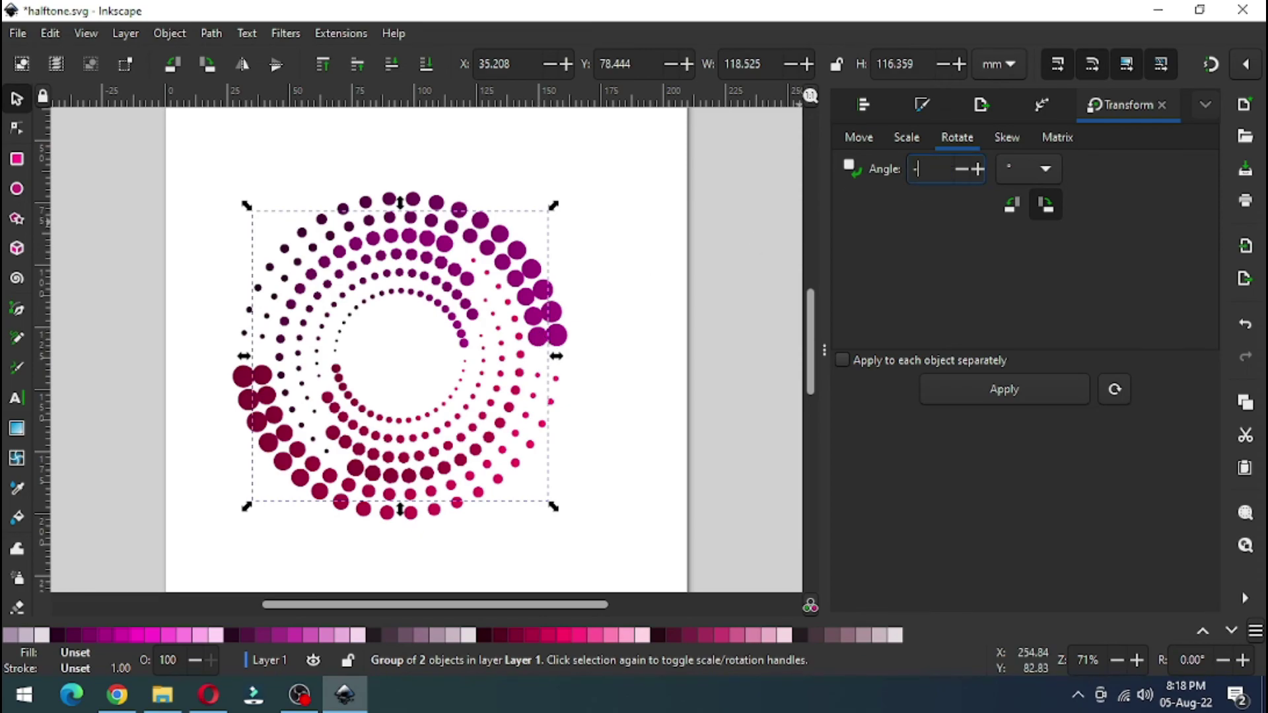
{"action": "key", "text": "Return"}
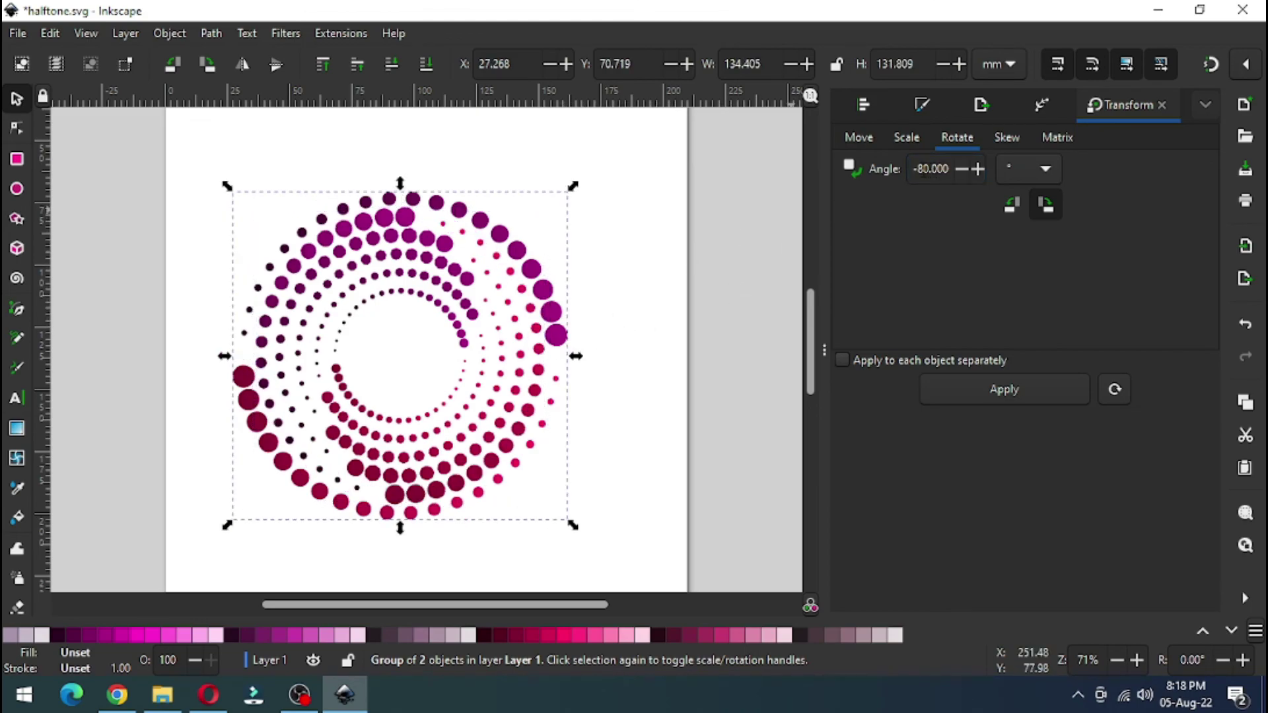
- Rotate the outermost dot ring by -100°
{"action": "triple_click", "coordinate": [954, 165]}
{"action": "type", "text": "-100"}
{"action": "key", "text": "Return"}
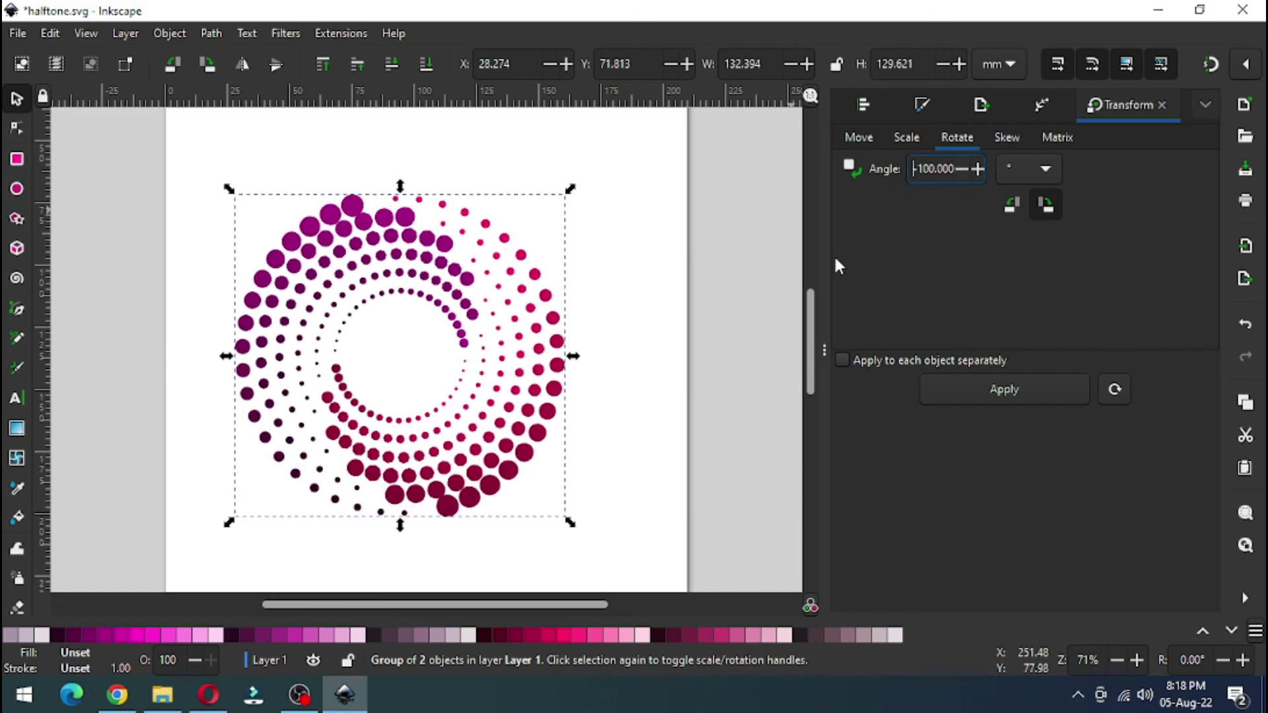
- Deselect the outermost ring, save the file and zoom in on the whole halftone circle
{"action": "left_click", "coordinate": [651, 415]}
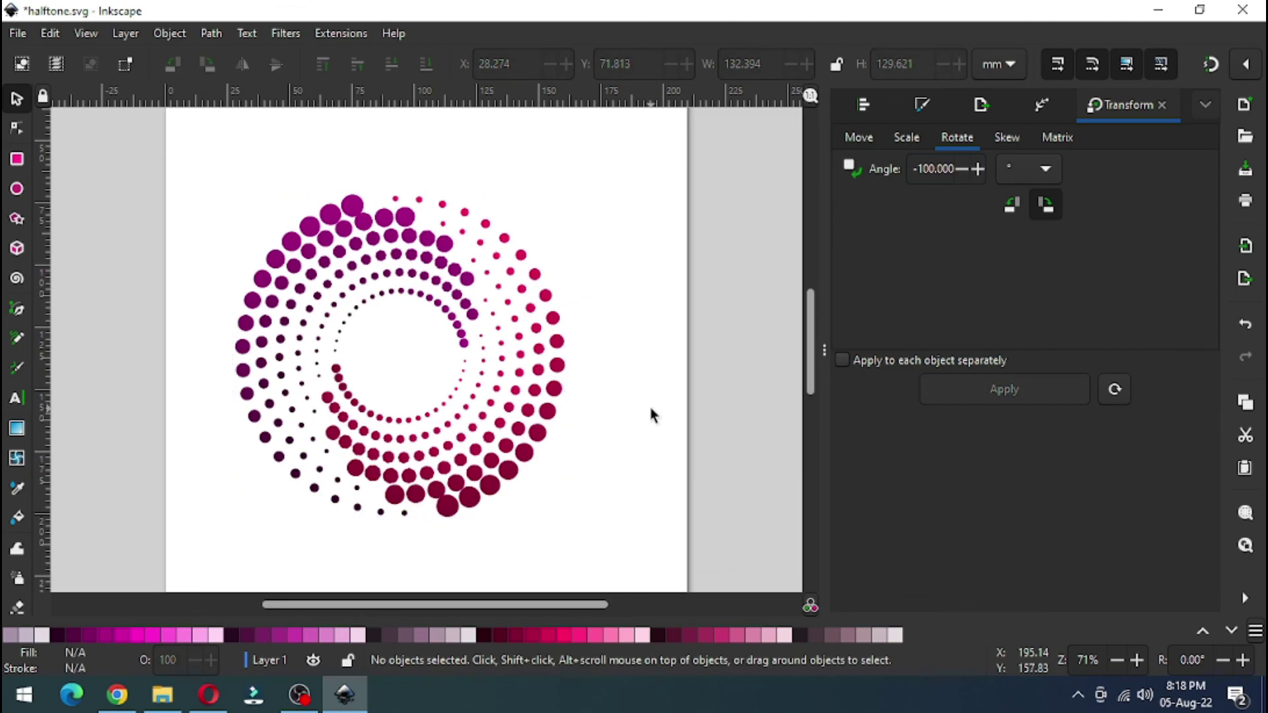
{"action": "key", "text": "ctrl+s"}
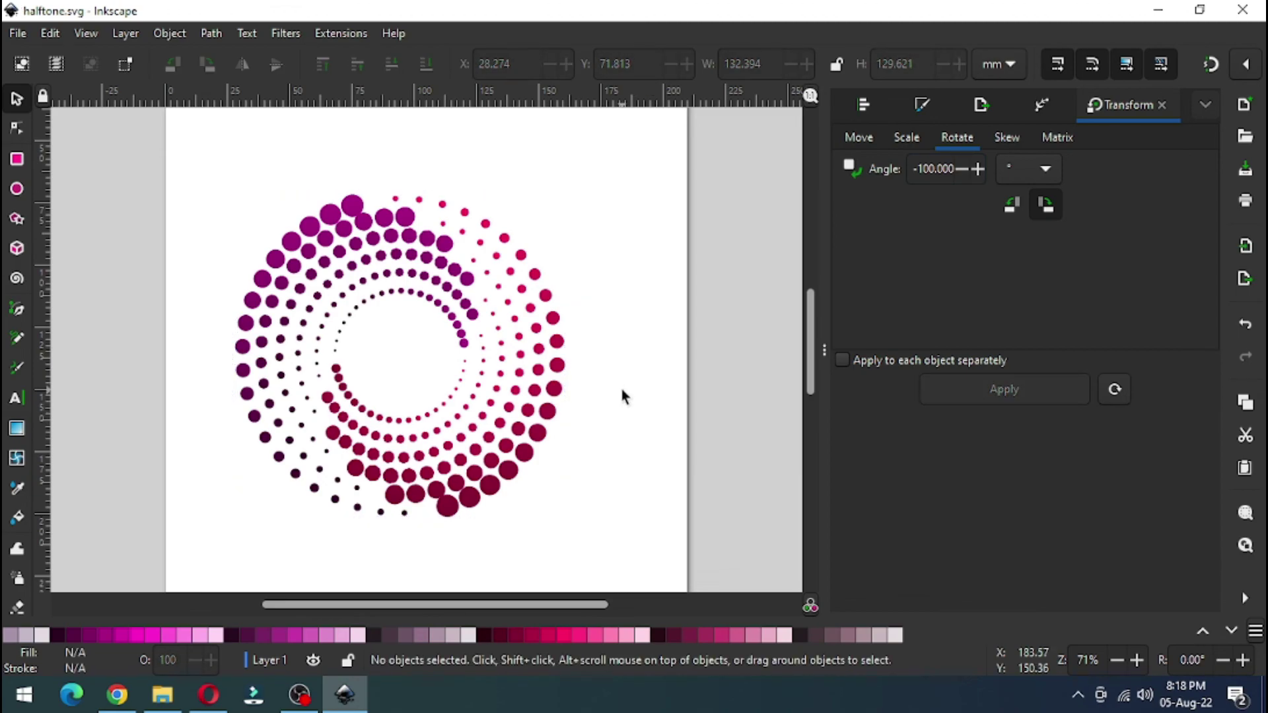
{"action": "key", "text": "minus"}
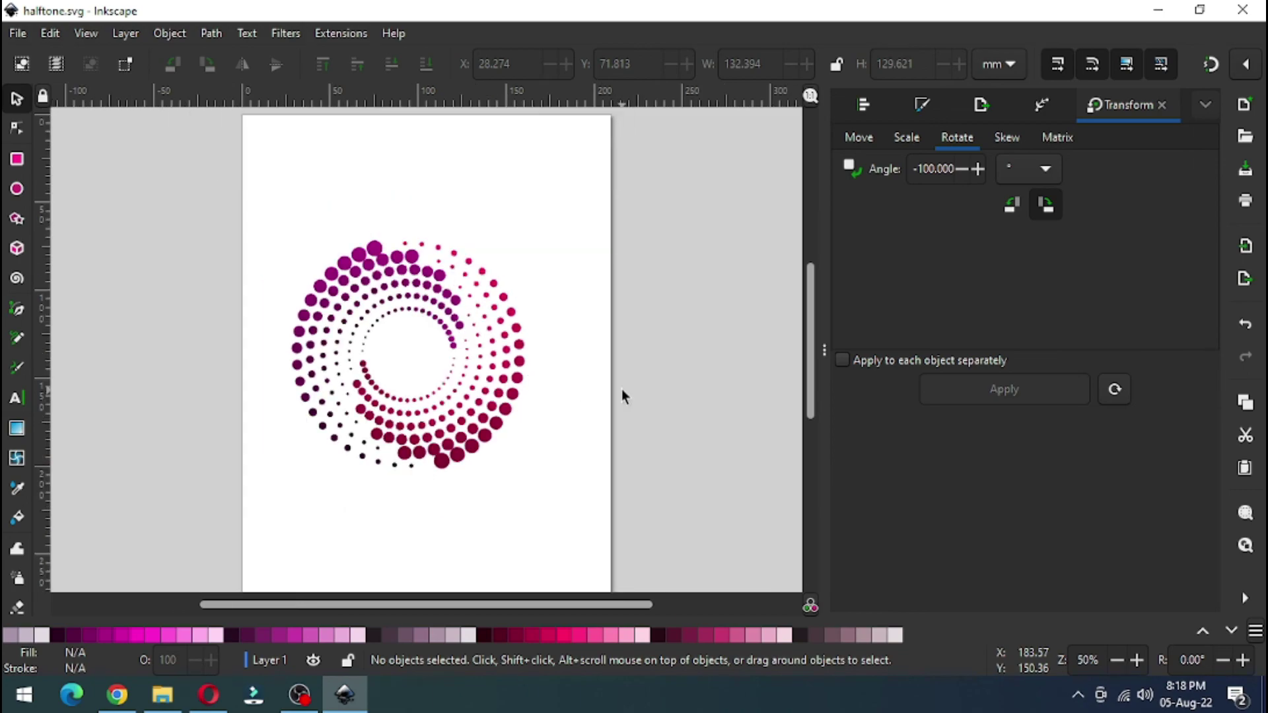
{"action": "key", "text": "ctrl+s"}
{"action": "key", "text": "z"}
{"action": "left_click_drag", "start_coordinate": [247, 208], "coordinate": [589, 505]}
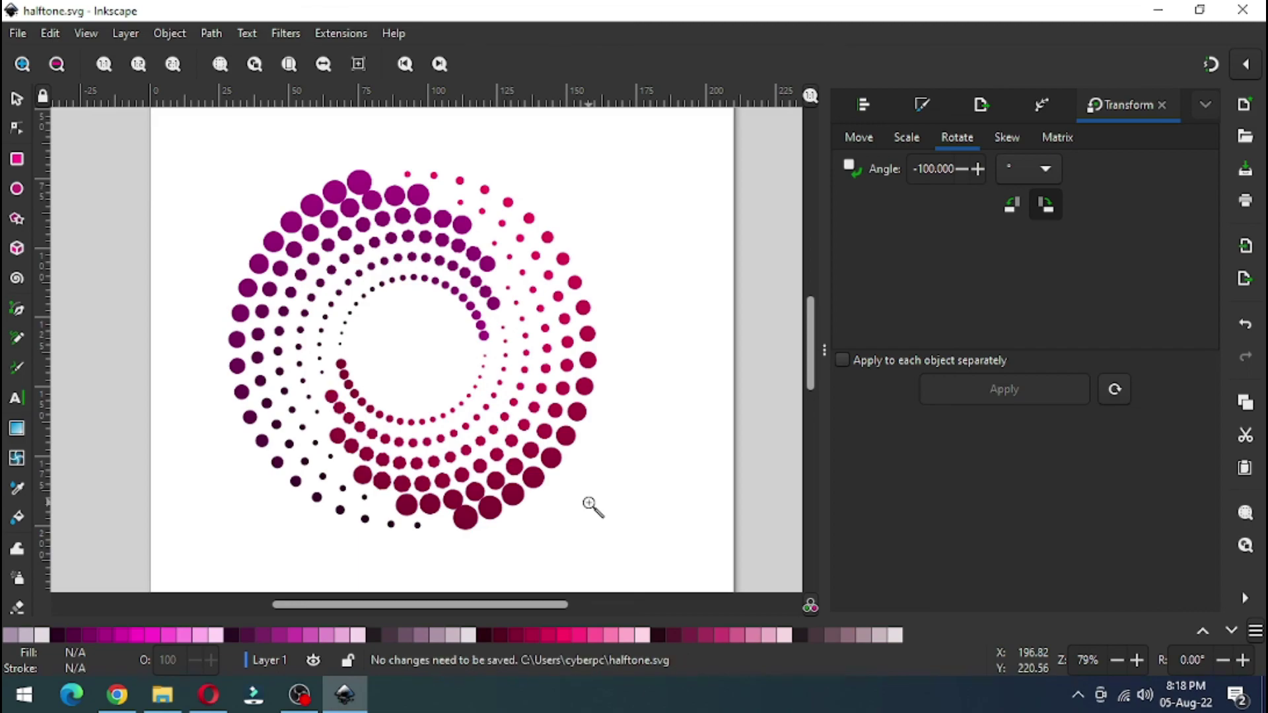